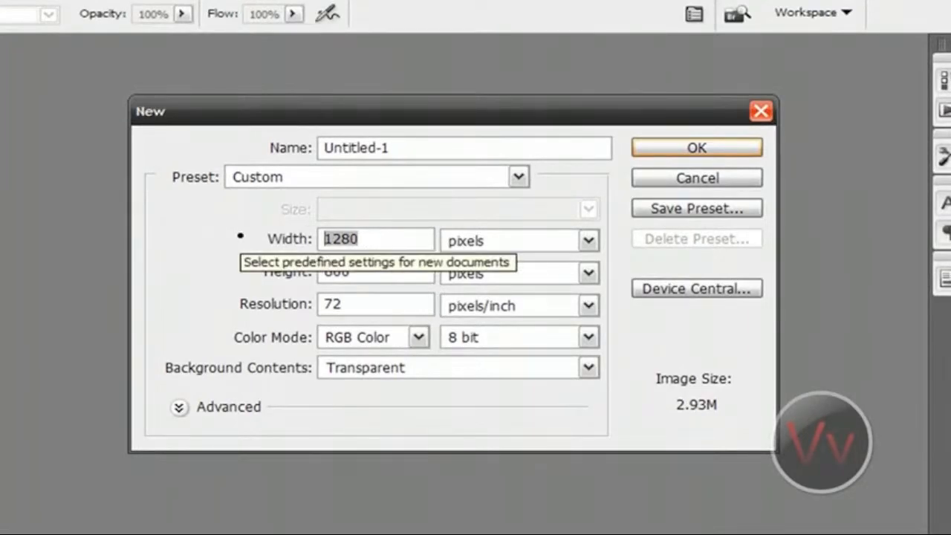
Set the new document's size to 1280 × 800 pixels with a resolution of 72 pixels/inch.
{"action": "left_click_drag", "start_coordinate": [361, 270], "coordinate": [242, 272]}
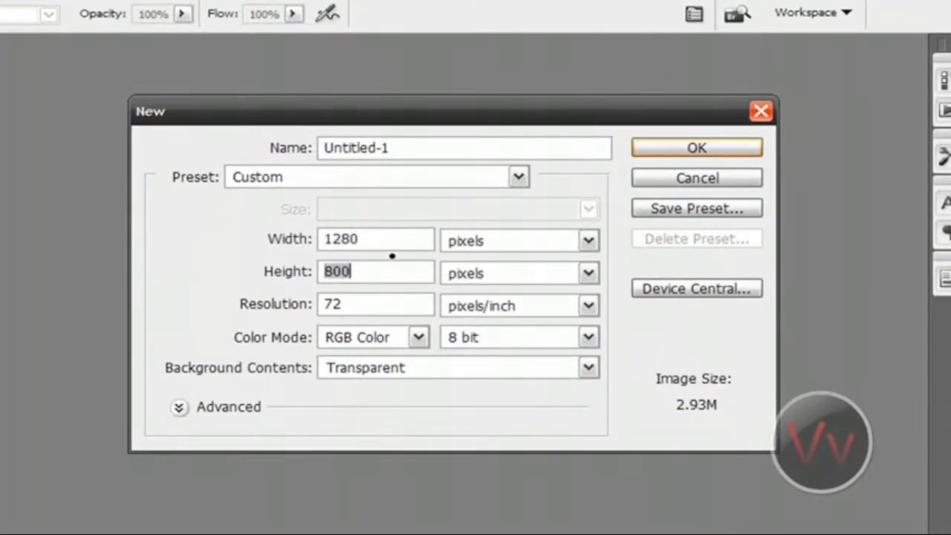
{"action": "left_click", "coordinate": [393, 239]}
{"action": "left_click", "coordinate": [403, 275]}
{"action": "left_click_drag", "start_coordinate": [381, 313], "coordinate": [288, 318]}
{"action": "left_click", "coordinate": [352, 312]}
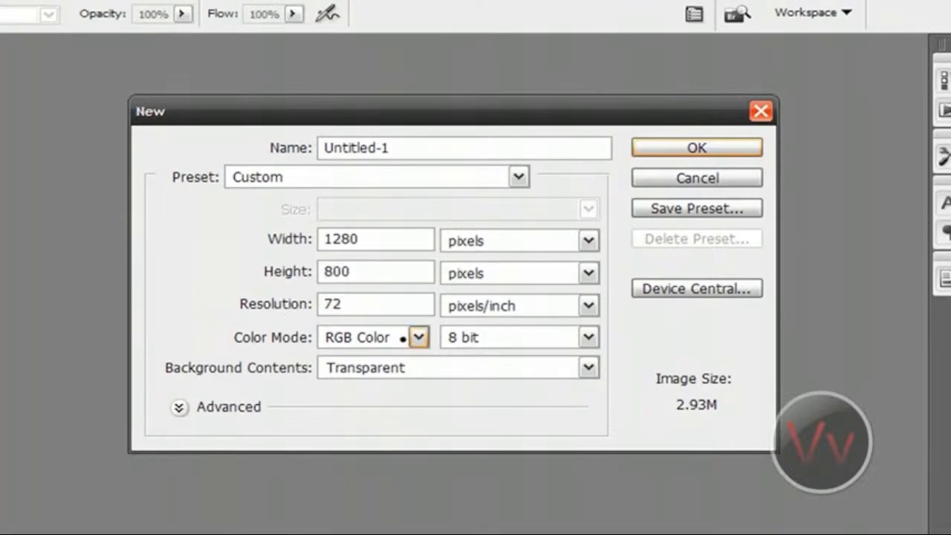
Choose RGB Color mode and Transparent background contents, and create the document.
{"action": "left_click", "coordinate": [402, 339]}
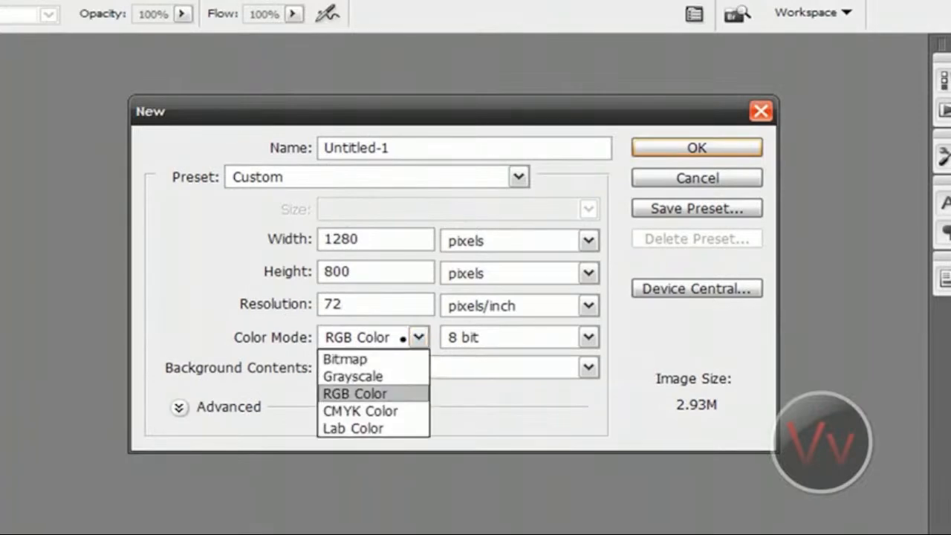
{"action": "left_click", "coordinate": [364, 392]}
{"action": "left_click", "coordinate": [419, 337]}
{"action": "left_click", "coordinate": [367, 392]}
{"action": "left_click", "coordinate": [482, 366]}
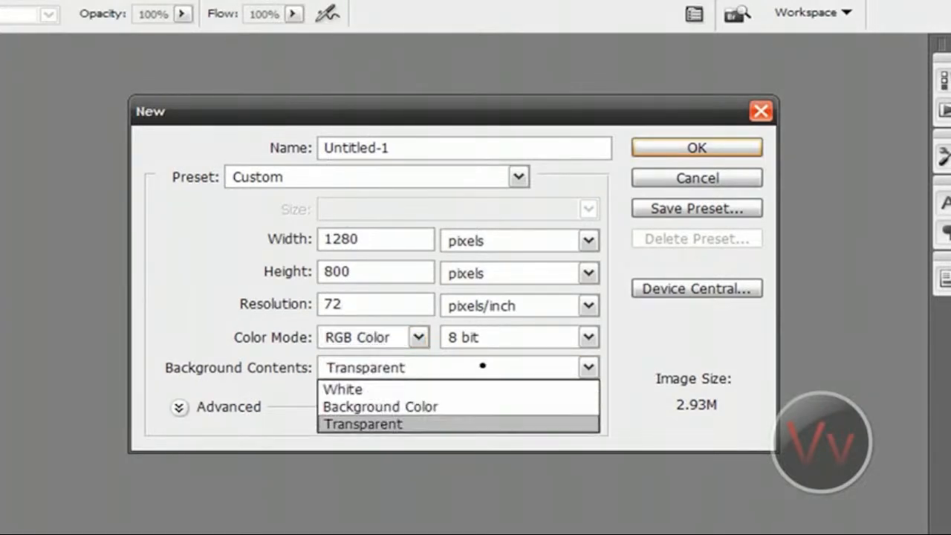
{"action": "left_click", "coordinate": [482, 365]}
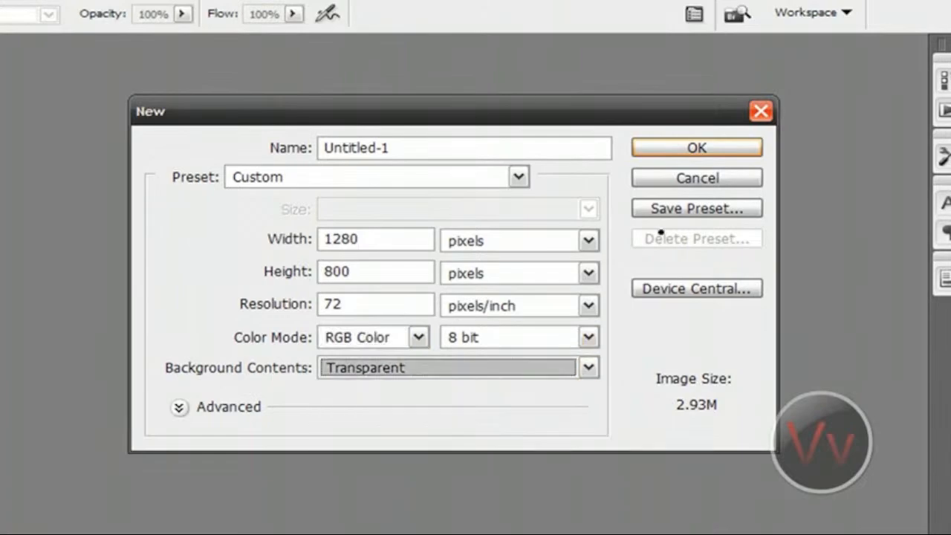
{"action": "left_click", "coordinate": [697, 148]}
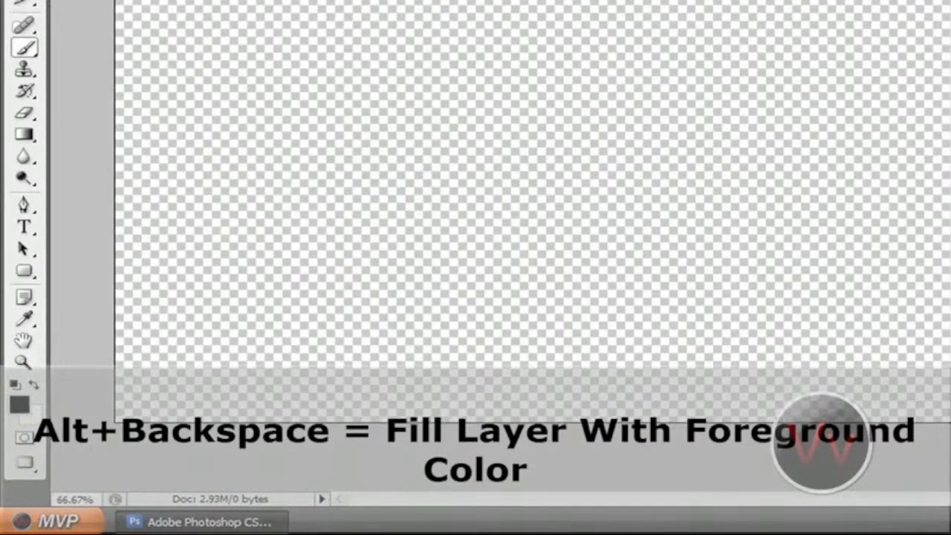
Fill the layer with the black foreground color and add a new empty layer above it.
{"action": "key", "text": "alt+BackSpace"}
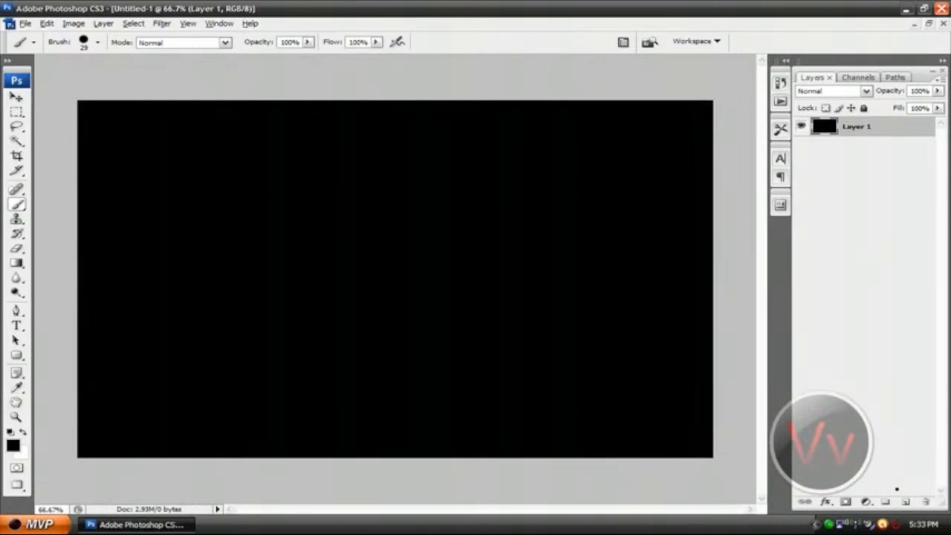
{"action": "left_click", "coordinate": [905, 501]}
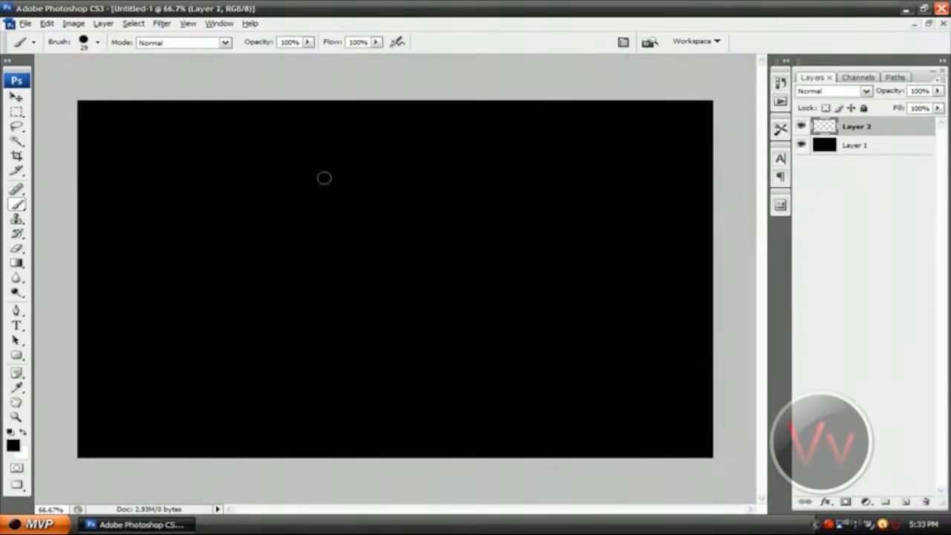
Place the LOGO file from the Desktop into the document on the empty layer.
{"action": "left_click", "coordinate": [26, 23]}
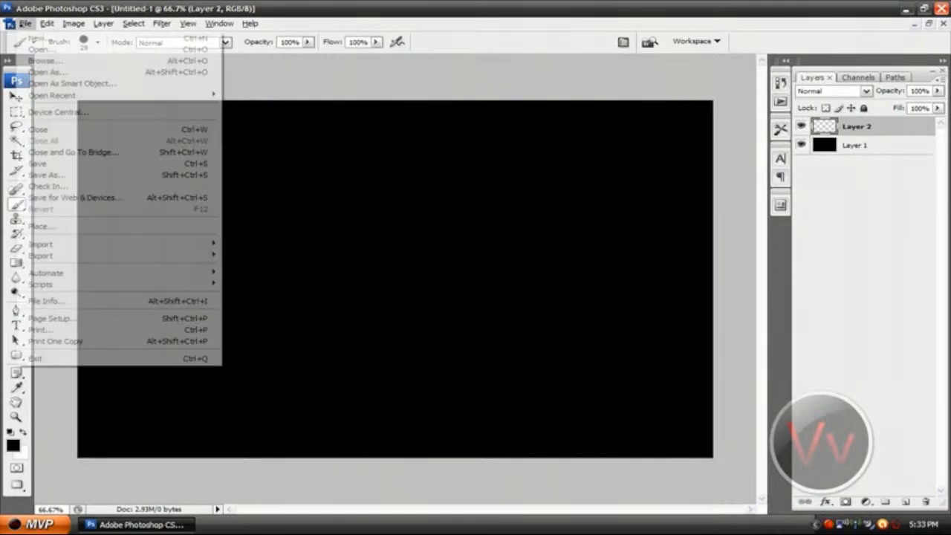
{"action": "left_click", "coordinate": [115, 225]}
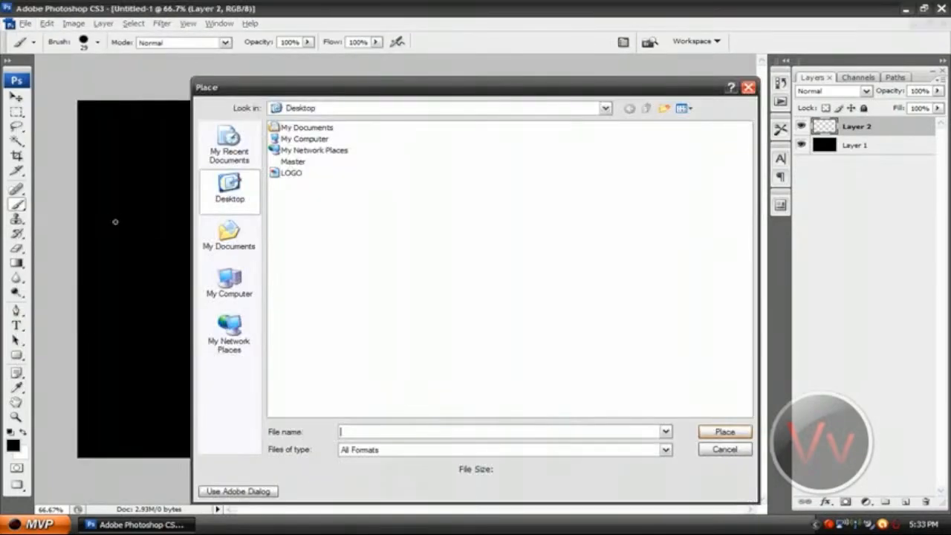
{"action": "left_click", "coordinate": [291, 173]}
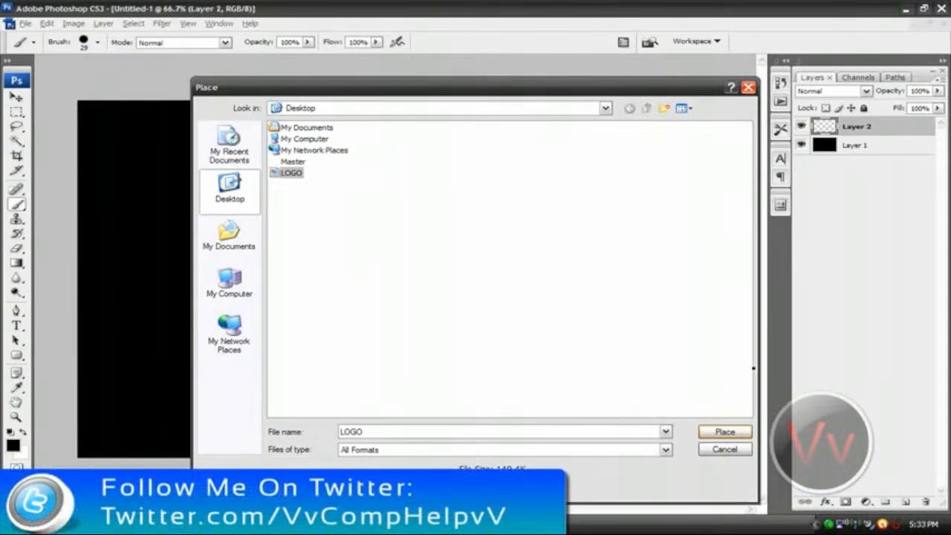
{"action": "left_click", "coordinate": [743, 429]}
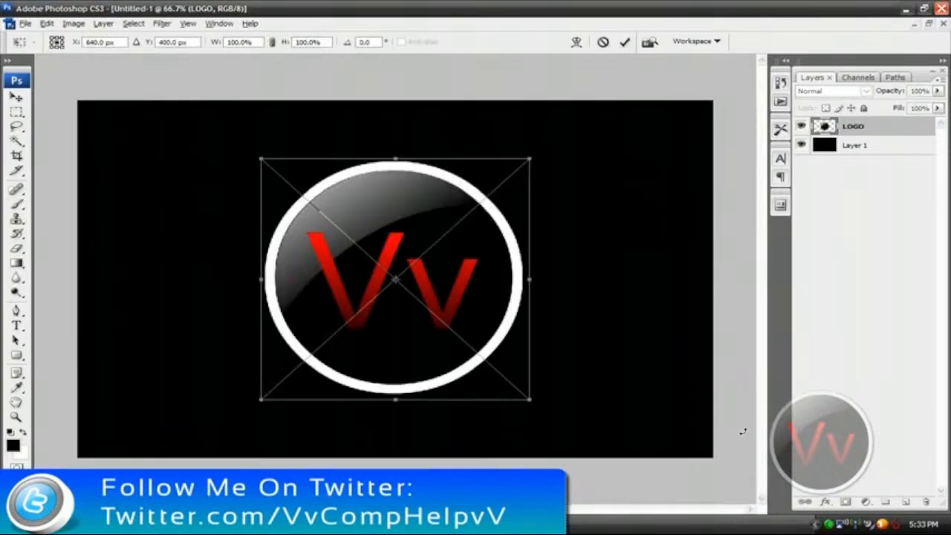
Scale the placed logo proportionally to a little over 80%, position it in the upper middle of the canvas, and commit the placement.
{"action": "left_click_drag", "start_coordinate": [450, 246], "coordinate": [445, 204]}
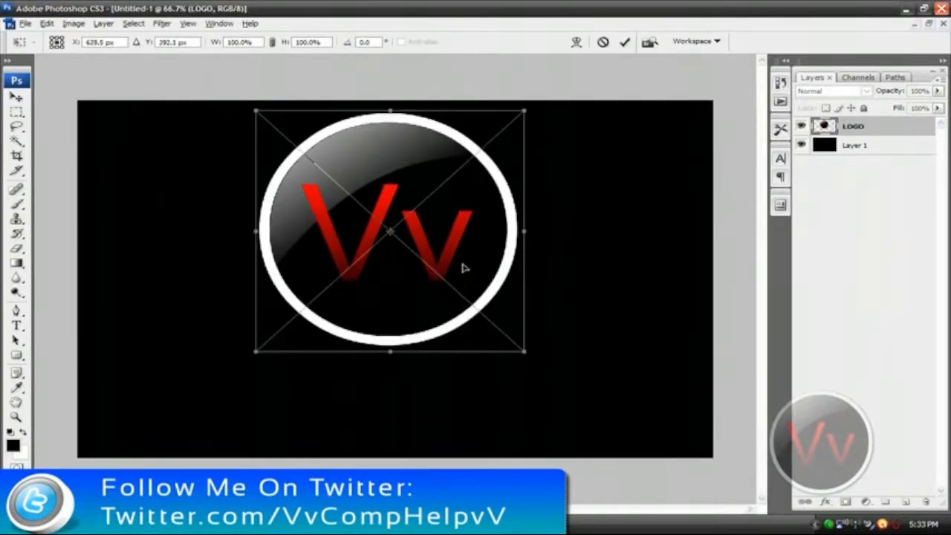
{"action": "mouse_move", "coordinate": [450, 250]}
{"action": "left_mouse_down"}
{"action": "mouse_move", "coordinate": [463, 248]}
{"action": "mouse_move", "coordinate": [452, 252]}
{"action": "left_mouse_up"}
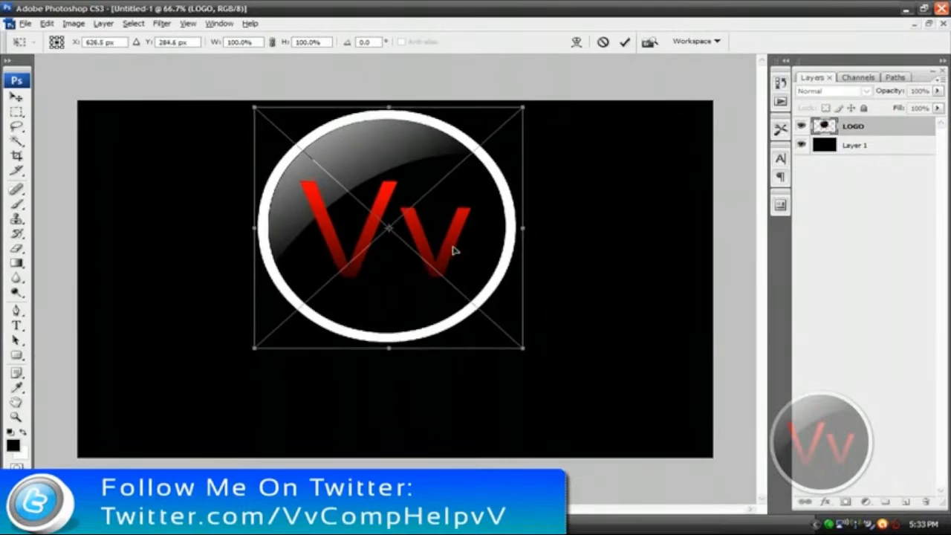
{"action": "left_click_drag", "start_coordinate": [523, 342], "coordinate": [465, 302]}
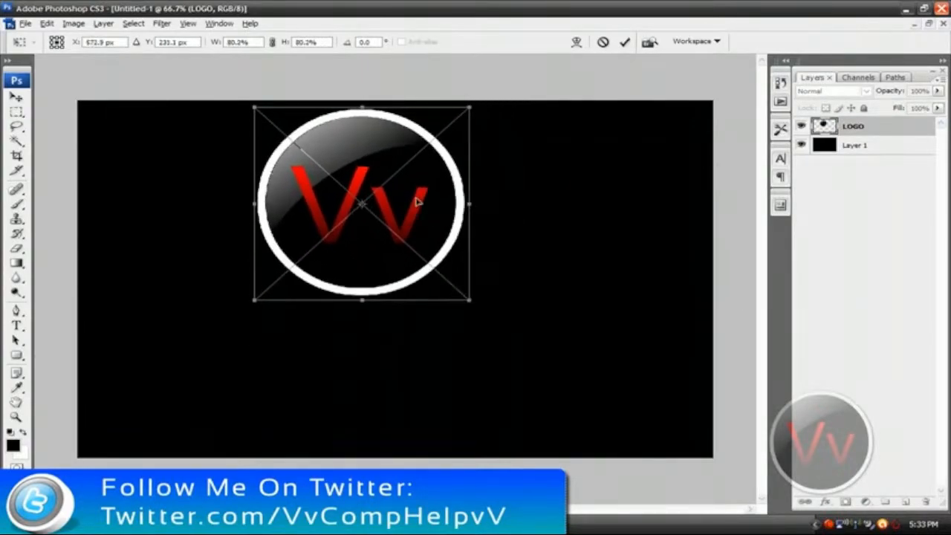
{"action": "left_click_drag", "start_coordinate": [419, 199], "coordinate": [437, 222]}
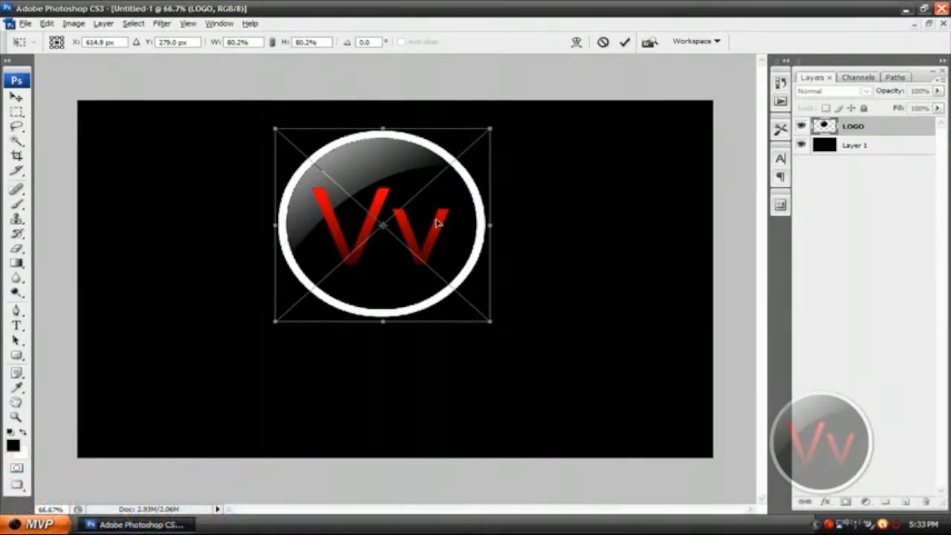
{"action": "mouse_move", "coordinate": [438, 223]}
{"action": "left_mouse_down"}
{"action": "mouse_move", "coordinate": [256, 214]}
{"action": "mouse_move", "coordinate": [612, 252]}
{"action": "mouse_move", "coordinate": [471, 214]}
{"action": "mouse_move", "coordinate": [444, 232]}
{"action": "mouse_move", "coordinate": [424, 227]}
{"action": "left_mouse_up"}
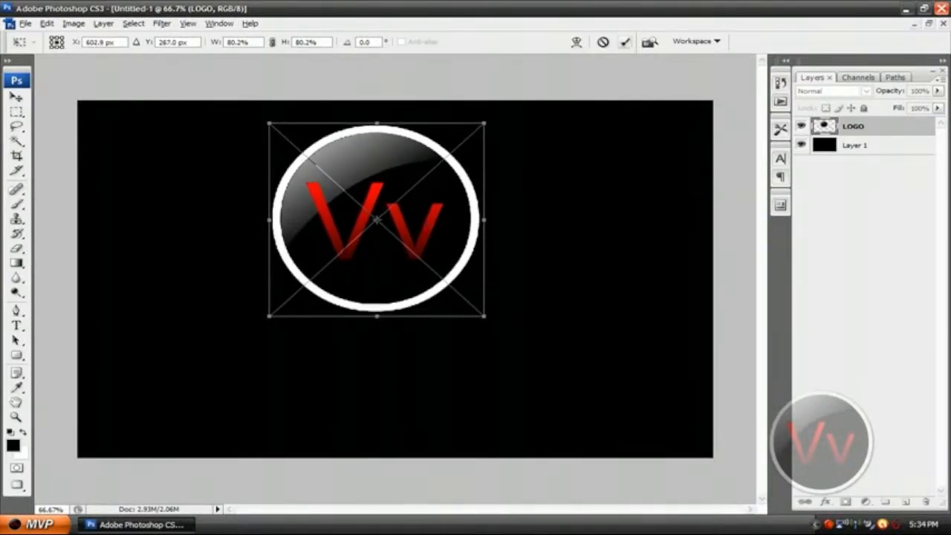
{"action": "left_click_drag", "start_coordinate": [434, 206], "coordinate": [441, 211]}
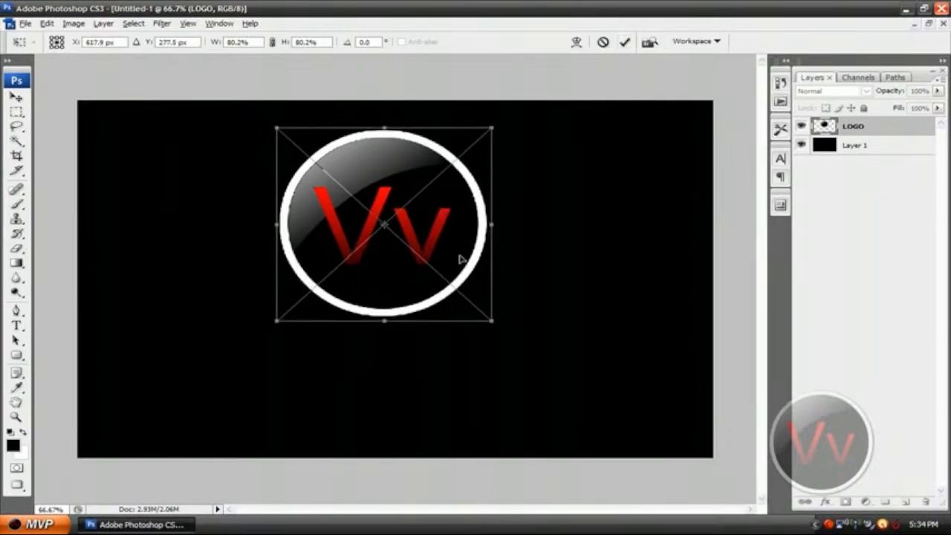
{"action": "left_click_drag", "start_coordinate": [497, 323], "coordinate": [505, 328]}
{"action": "left_click_drag", "start_coordinate": [444, 241], "coordinate": [439, 240]}
{"action": "left_click", "coordinate": [624, 42]}
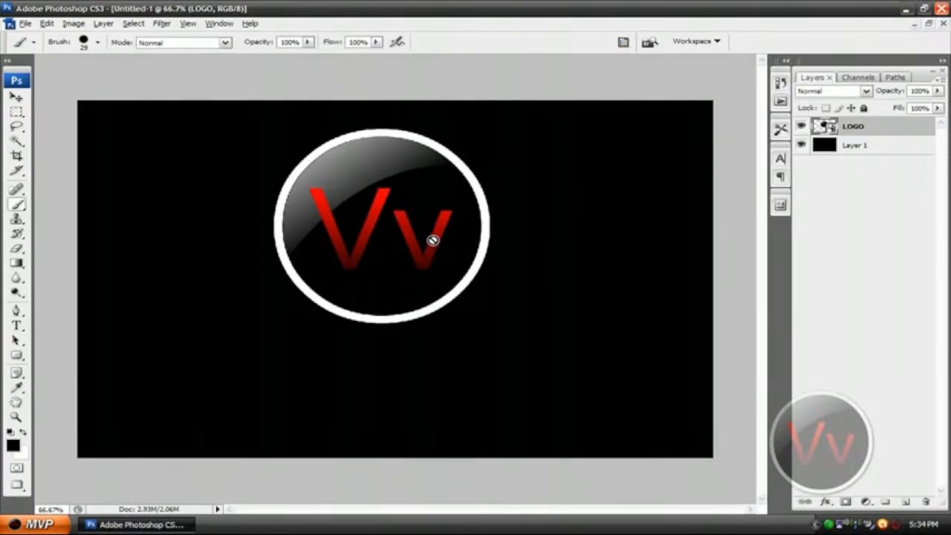
Shift the logo slightly left of the canvas center with the Move tool, keeping it in the upper half.
{"action": "key", "text": "v"}
{"action": "left_click_drag", "start_coordinate": [390, 214], "coordinate": [370, 209]}
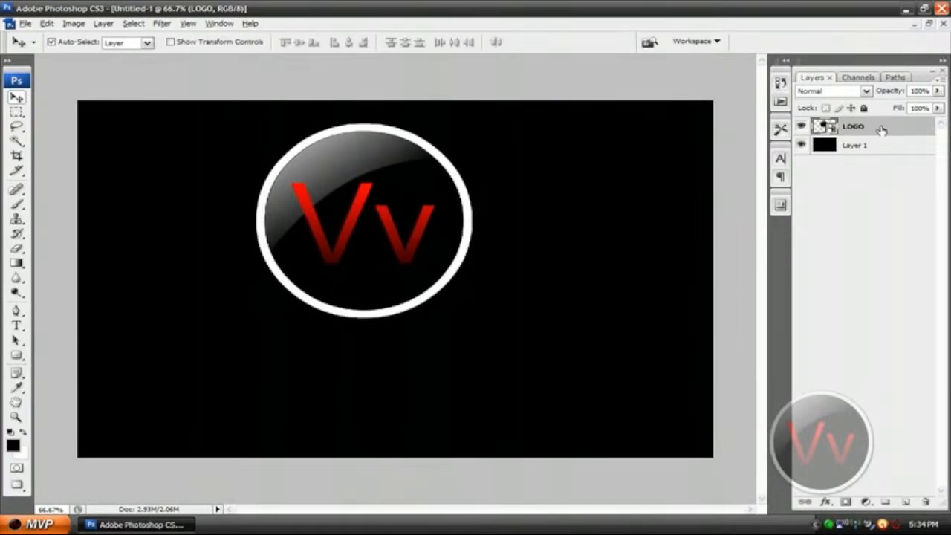
{"action": "left_click_drag", "start_coordinate": [355, 214], "coordinate": [346, 226]}
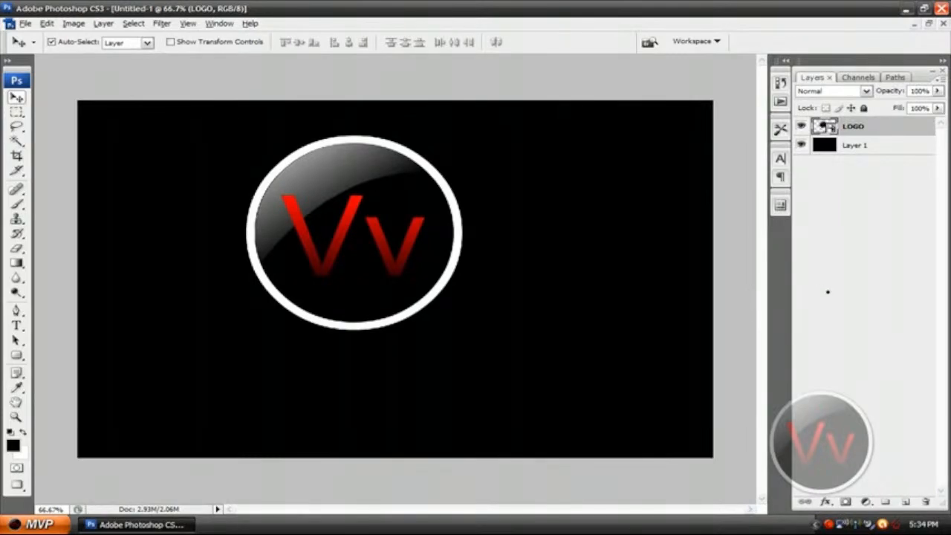
Add a new layer and start a text line below the logo's left side in the technoid font.
{"action": "left_click", "coordinate": [906, 503]}
{"action": "left_click", "coordinate": [17, 325]}
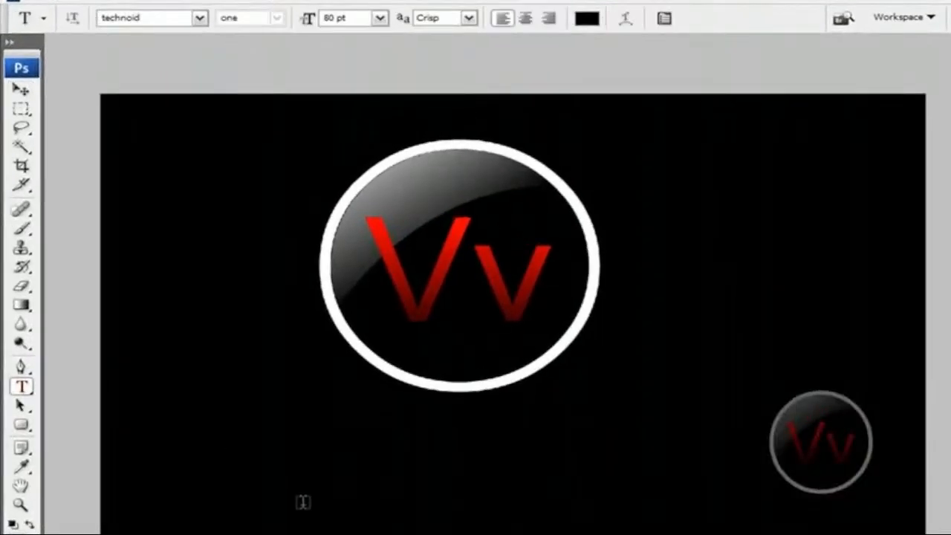
{"action": "left_click", "coordinate": [303, 501]}
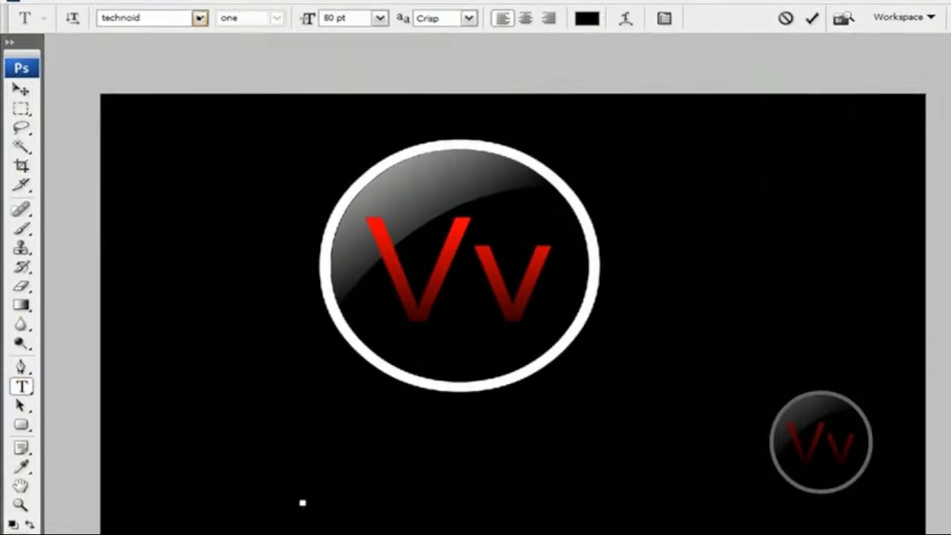
{"action": "left_click", "coordinate": [199, 17]}
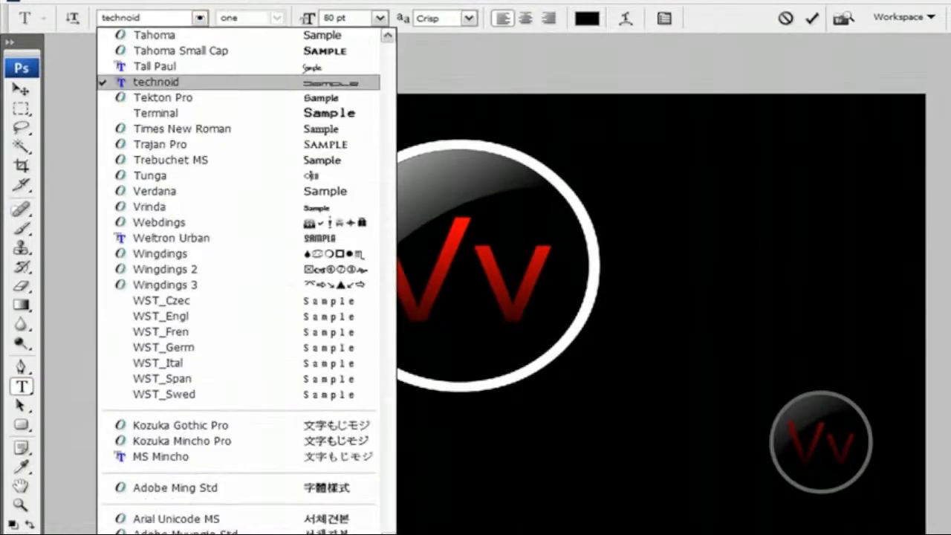
{"action": "left_click", "coordinate": [229, 82]}
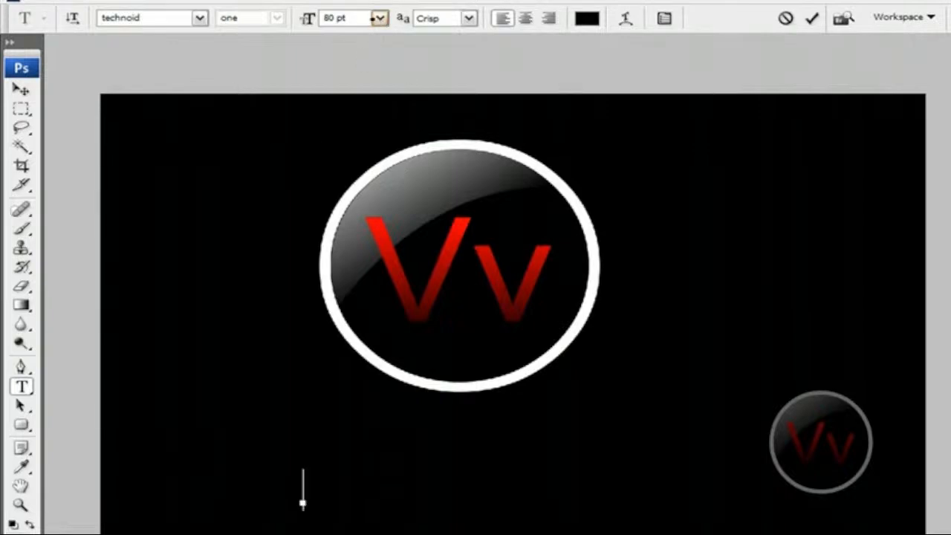
Set the font size of the text to 80 pt.
{"action": "left_click", "coordinate": [306, 16]}
{"action": "left_click", "coordinate": [338, 17]}
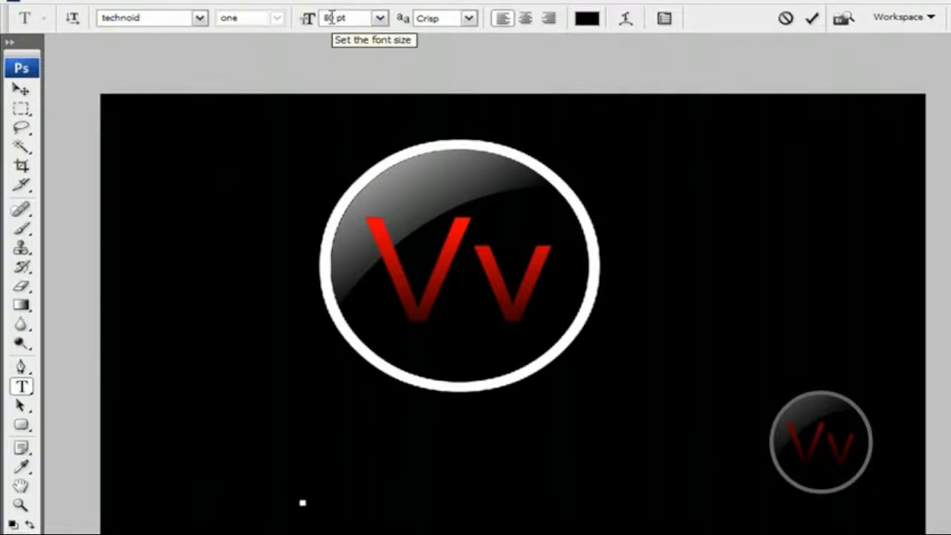
{"action": "left_click", "coordinate": [380, 17]}
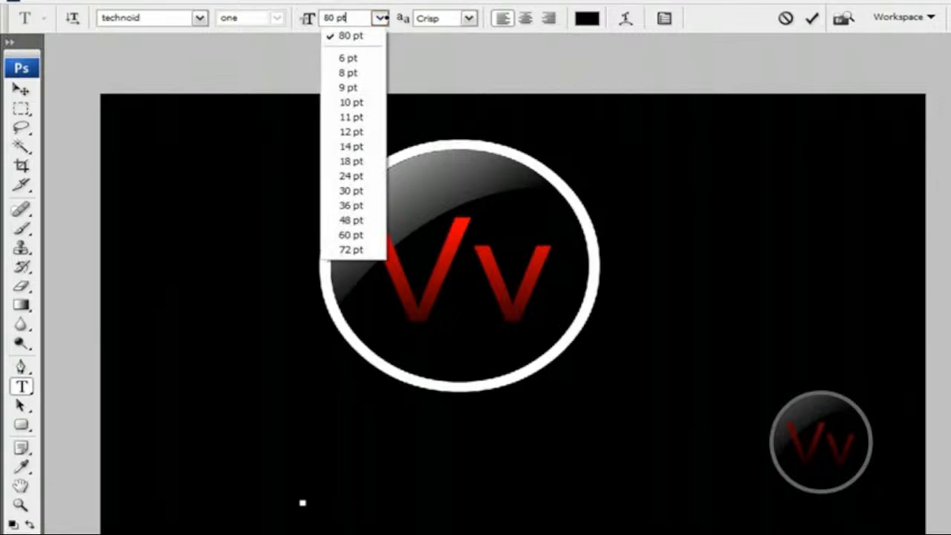
{"action": "left_click", "coordinate": [373, 34]}
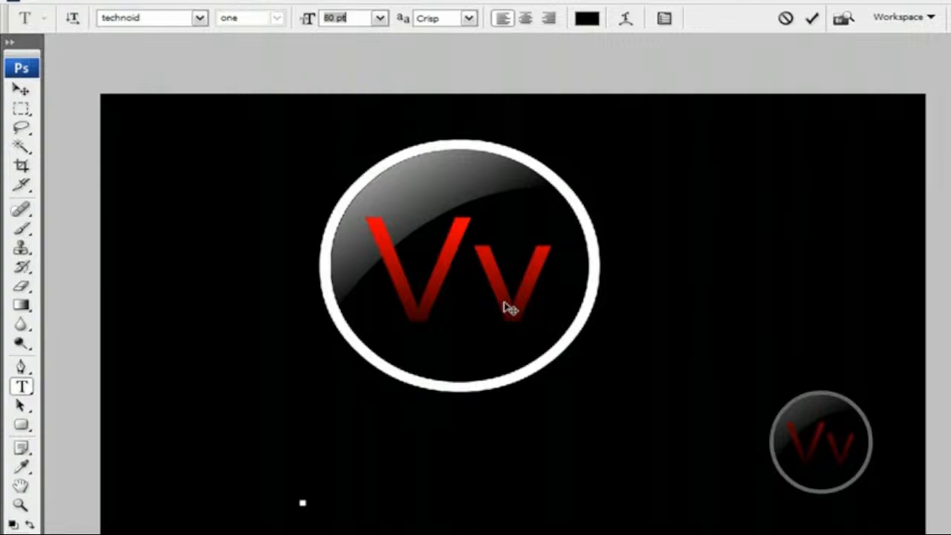
Set the text color to white.
{"action": "left_click", "coordinate": [593, 20]}
{"action": "left_click", "coordinate": [585, 265]}
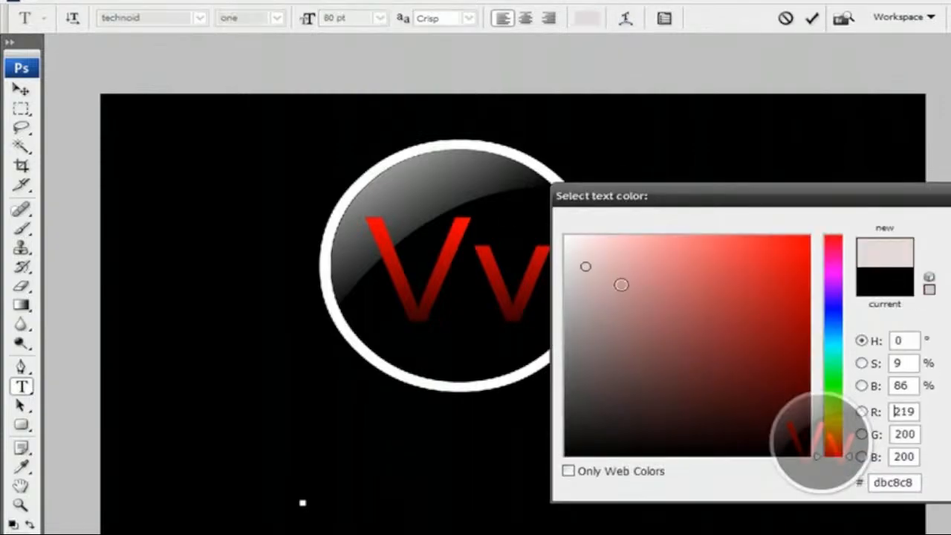
{"action": "left_click_drag", "start_coordinate": [621, 285], "coordinate": [556, 213]}
{"action": "key", "text": "Return"}
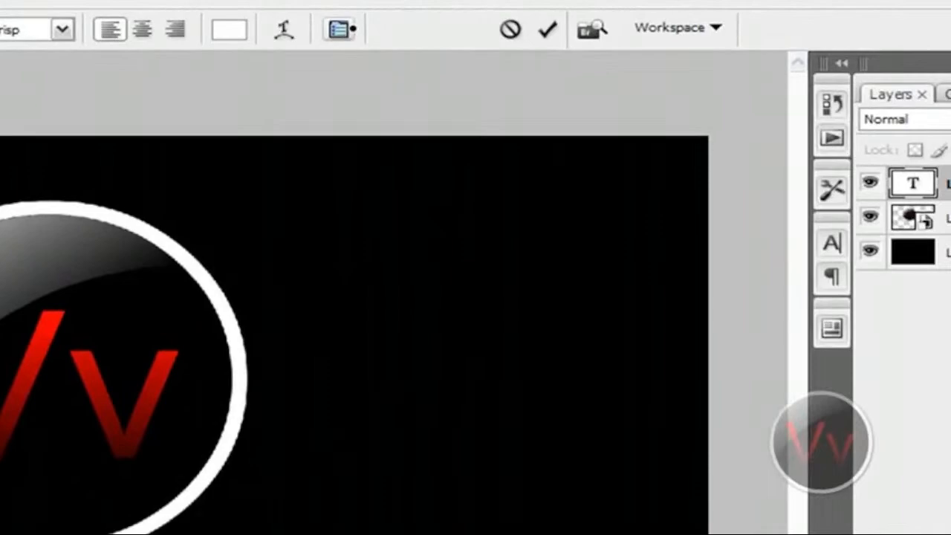
Open the detailed character settings for the technoid text and keep the tracking at -50.
{"action": "left_click", "coordinate": [672, 17]}
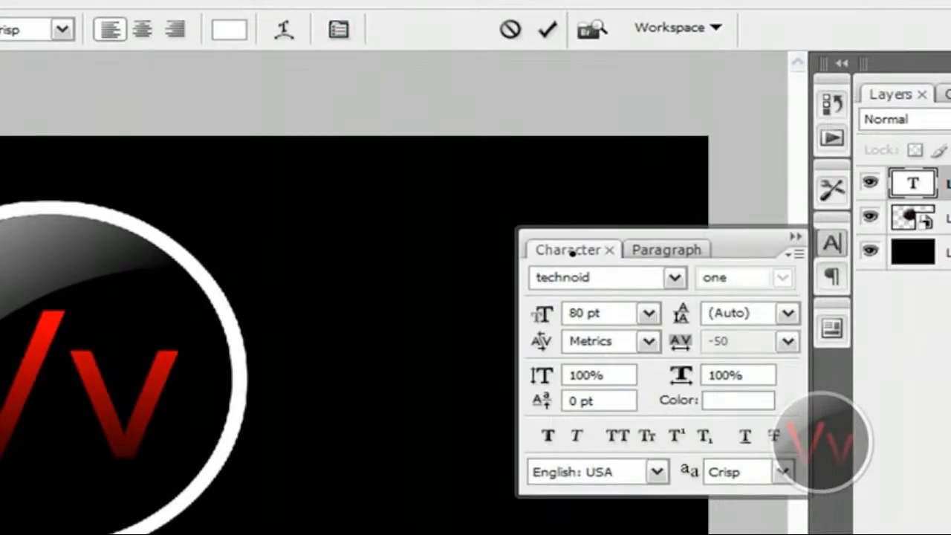
{"action": "left_click", "coordinate": [618, 278]}
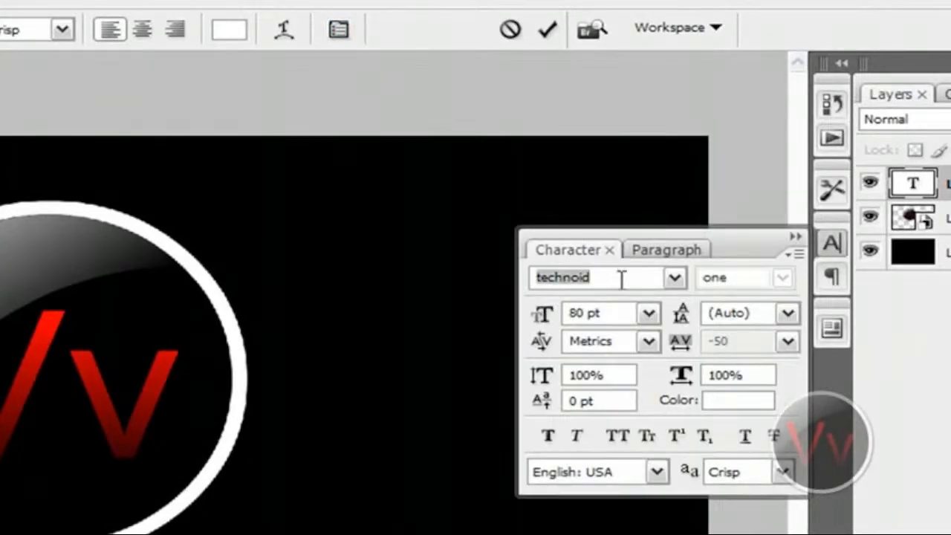
{"action": "left_click", "coordinate": [648, 312]}
{"action": "left_click", "coordinate": [648, 313]}
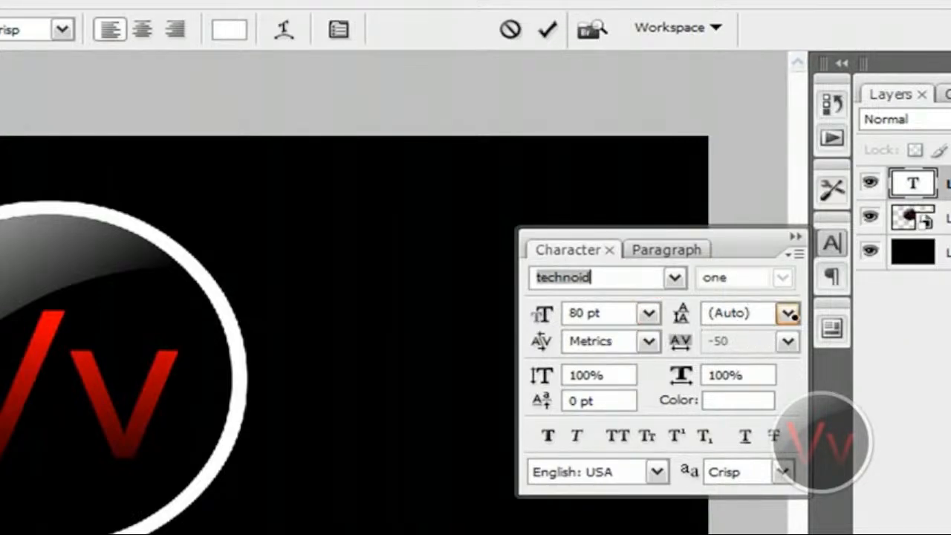
{"action": "left_click", "coordinate": [788, 341]}
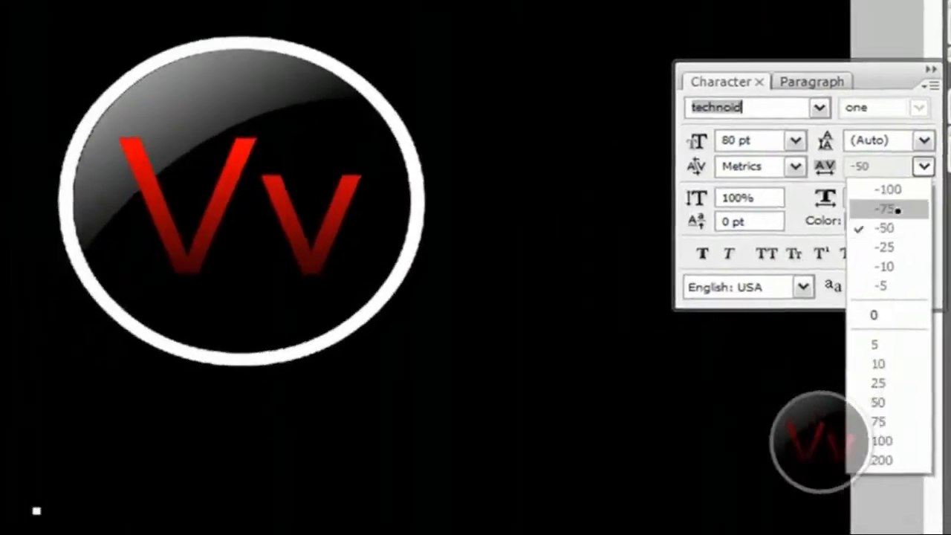
{"action": "left_click", "coordinate": [887, 69]}
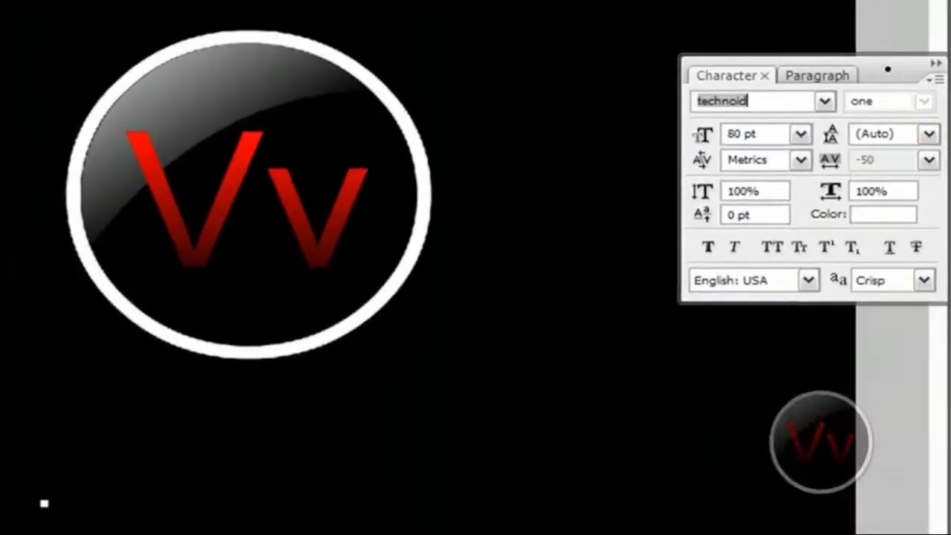
Enter the text "VvCompHelpvV" on the started text line below the logo.
{"action": "left_click", "coordinate": [226, 481]}
{"action": "type", "text": "VvComp"}
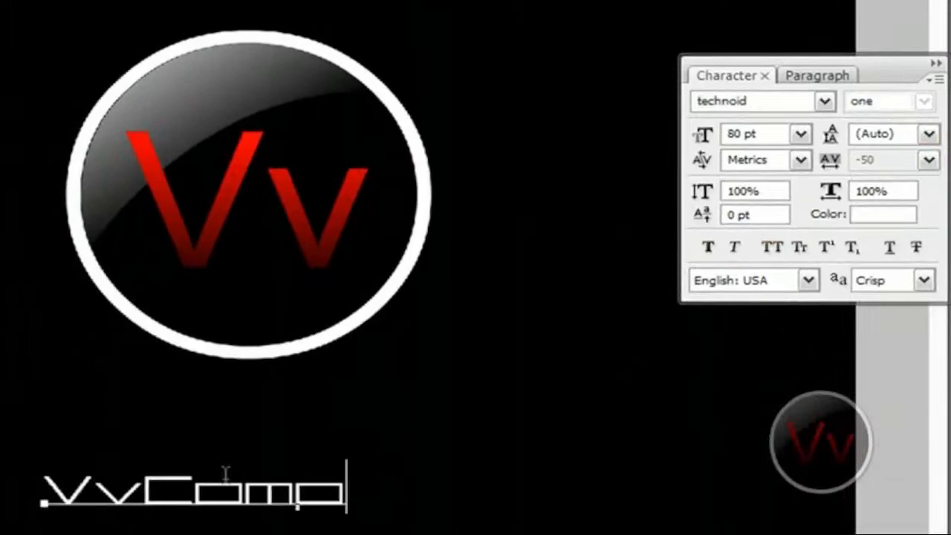
{"action": "type", "text": "HelpvV"}
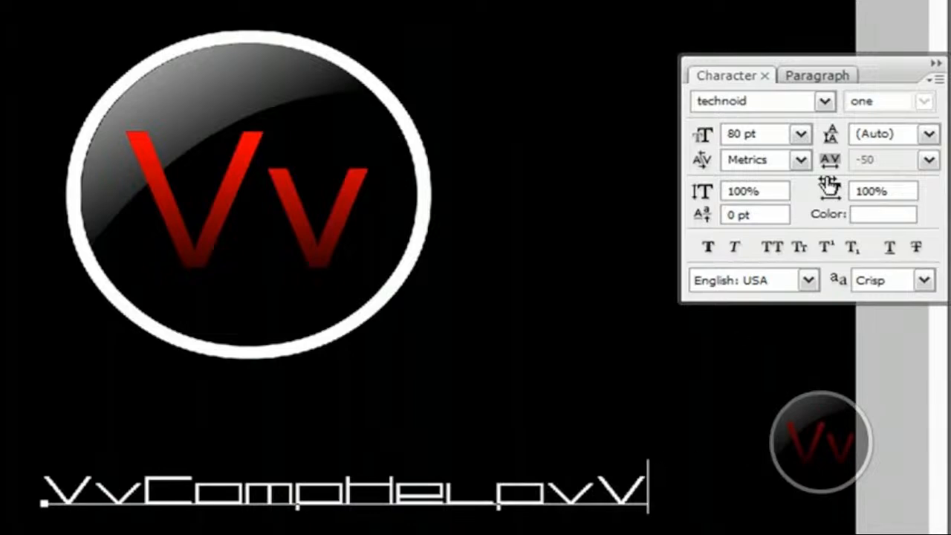
Try a tracking of 0 on the whole VvCompHelpvV text and return it to -50.
{"action": "left_click_drag", "start_coordinate": [648, 493], "coordinate": [43, 502]}
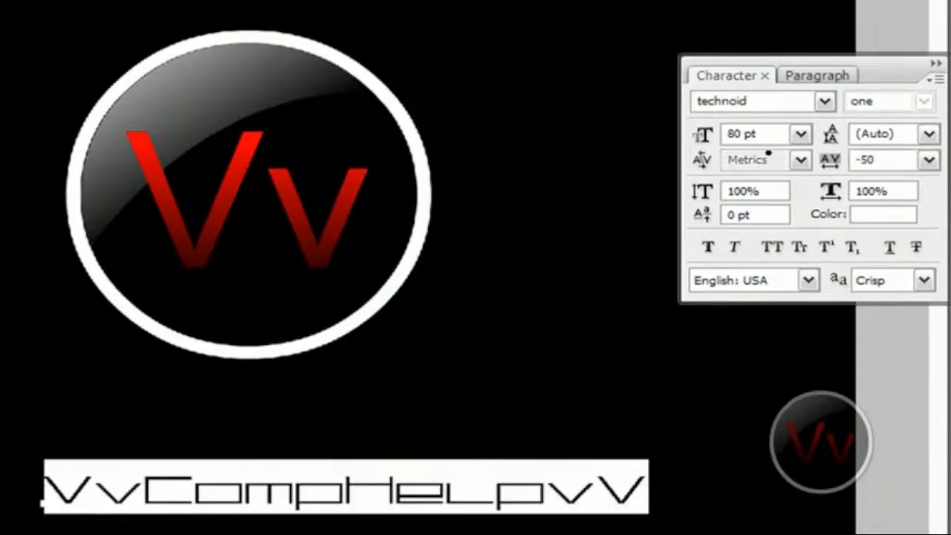
{"action": "left_click", "coordinate": [928, 160]}
{"action": "left_click", "coordinate": [877, 306]}
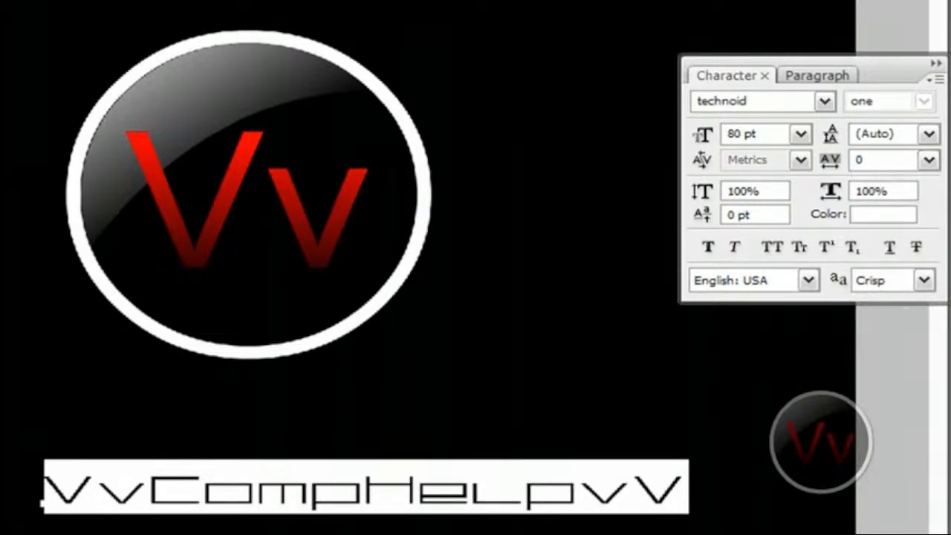
{"action": "left_click", "coordinate": [929, 160]}
{"action": "left_click", "coordinate": [929, 218]}
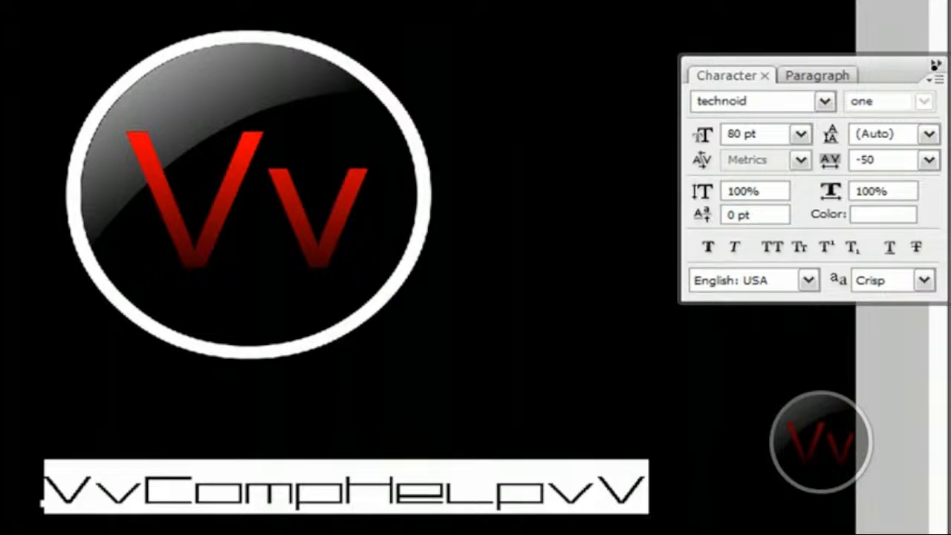
Close the character settings, shift the VvCompHelpvV text slightly up and to the left, and commit it.
{"action": "left_click", "coordinate": [935, 66]}
{"action": "left_click_drag", "start_coordinate": [647, 367], "coordinate": [629, 344]}
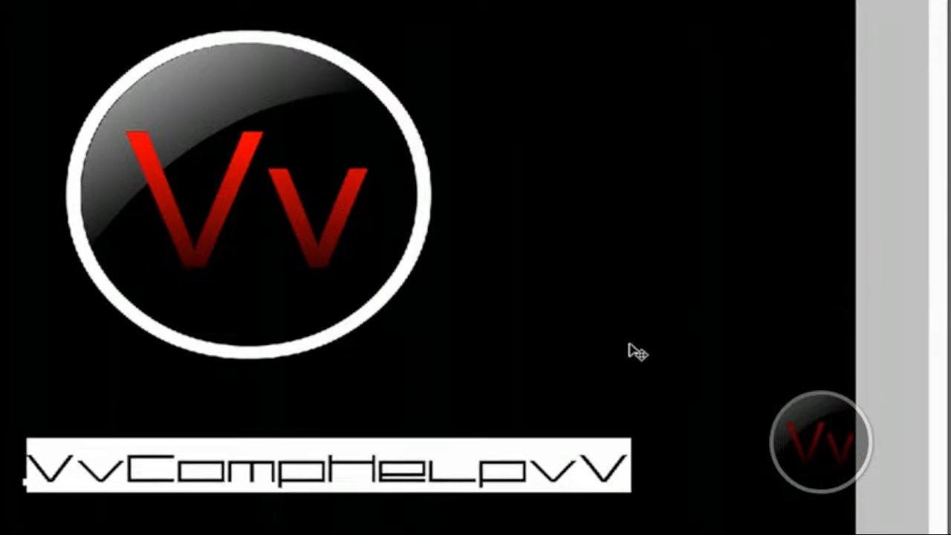
{"action": "left_click", "coordinate": [562, 38]}
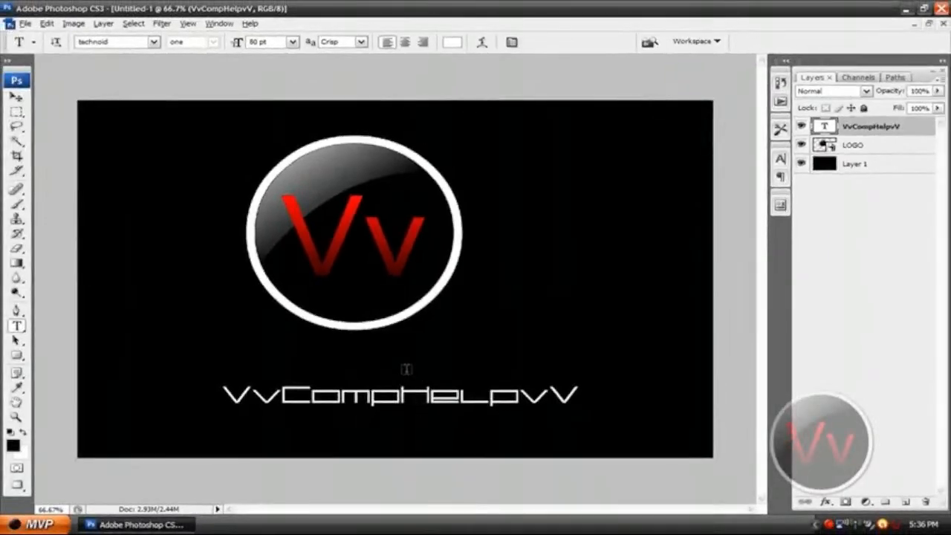
Move the logo and the VvCompHelpvV text so both are horizontally centred on the canvas, with the text beneath the logo.
{"action": "key", "text": "v"}
{"action": "left_click_drag", "start_coordinate": [443, 399], "coordinate": [406, 396]}
{"action": "left_click", "coordinate": [396, 274]}
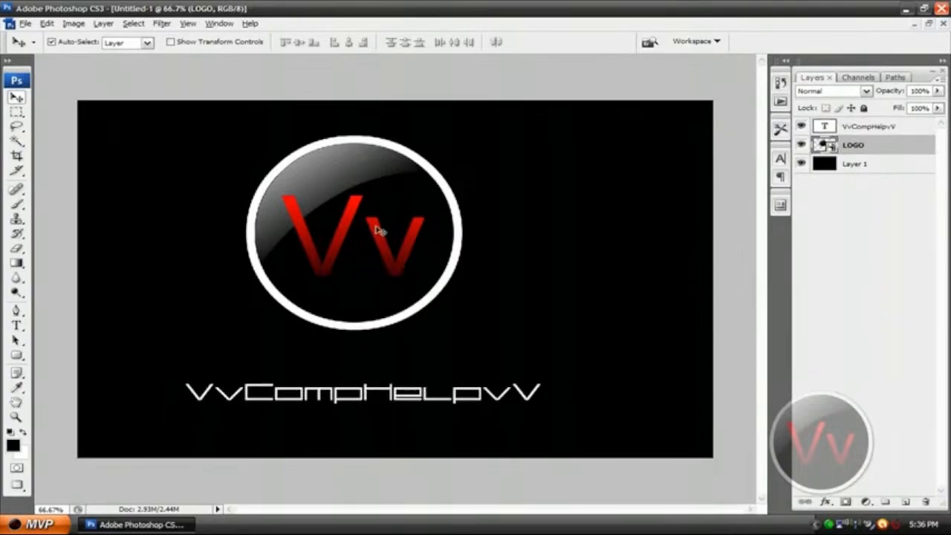
{"action": "left_click_drag", "start_coordinate": [379, 229], "coordinate": [423, 220]}
{"action": "left_click_drag", "start_coordinate": [418, 397], "coordinate": [454, 388]}
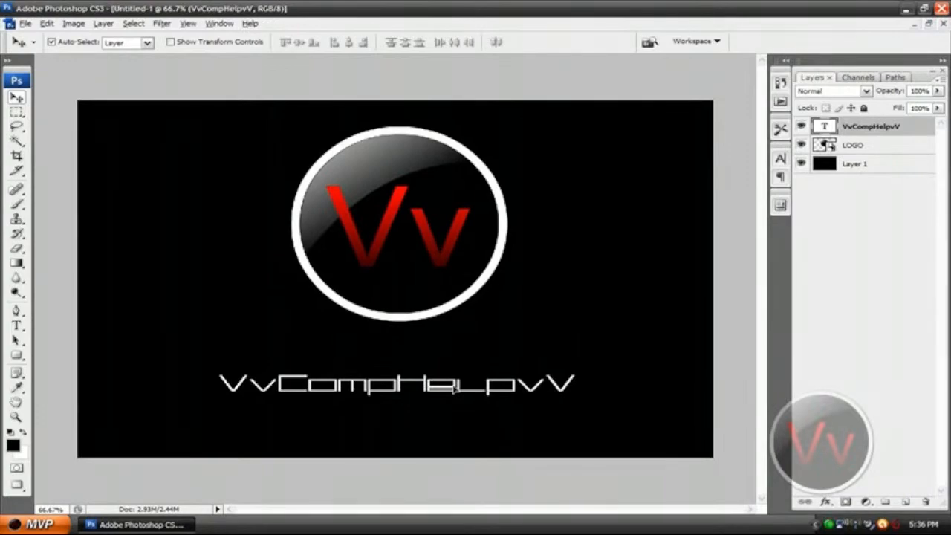
{"action": "left_click", "coordinate": [525, 323]}
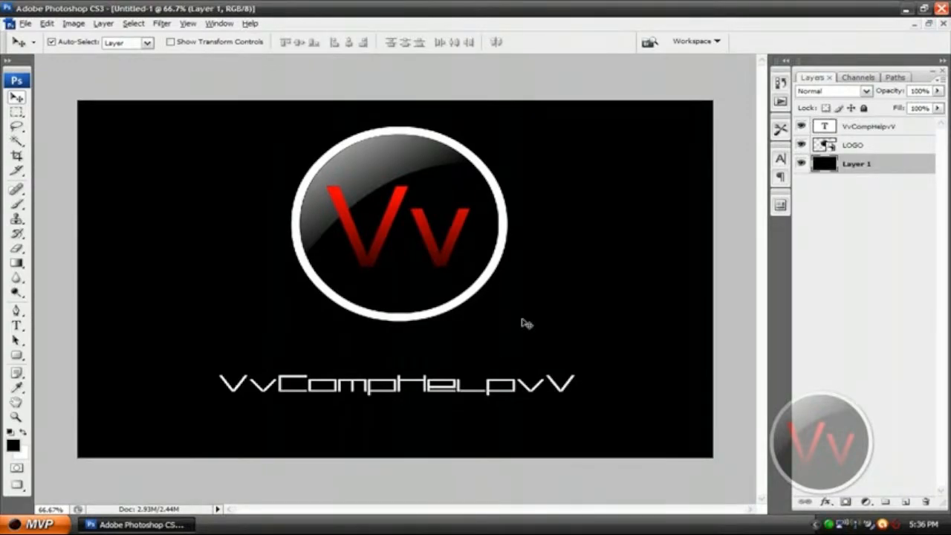
{"action": "left_click_drag", "start_coordinate": [446, 394], "coordinate": [452, 394]}
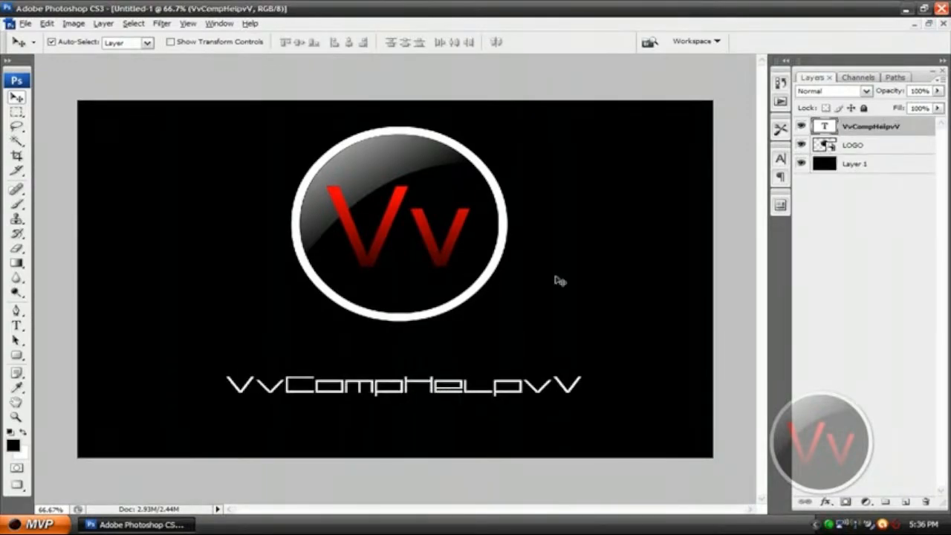
Set the VvCompHelpvV text size to 85 pt and re-centre the text beneath the logo.
{"action": "double_click", "coordinate": [824, 126]}
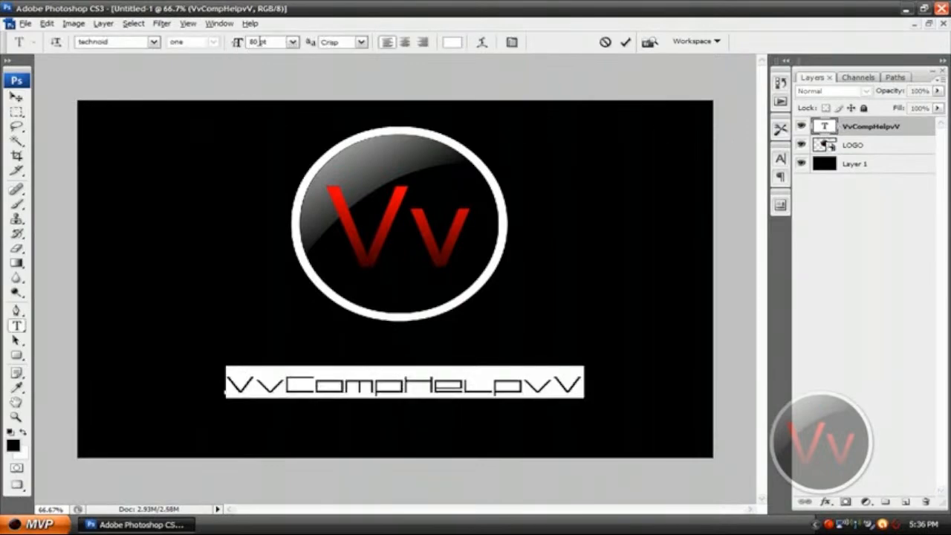
{"action": "double_click", "coordinate": [260, 42]}
{"action": "type", "text": "85"}
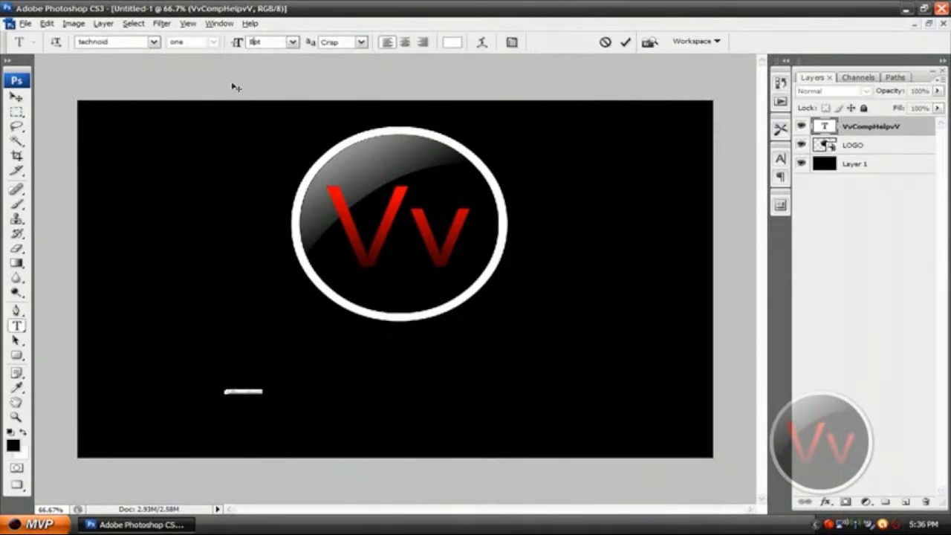
{"action": "left_click", "coordinate": [625, 42]}
{"action": "key", "text": "v"}
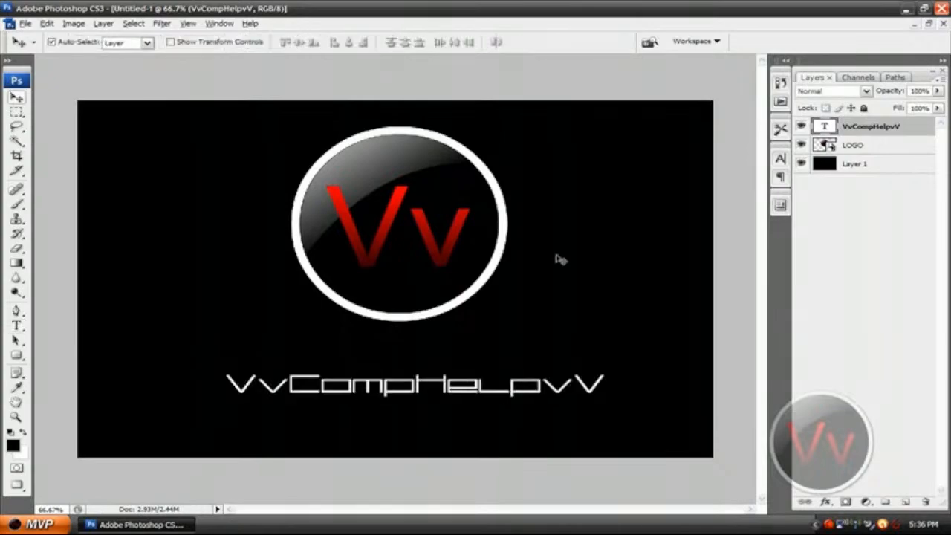
{"action": "left_click_drag", "start_coordinate": [477, 387], "coordinate": [464, 390]}
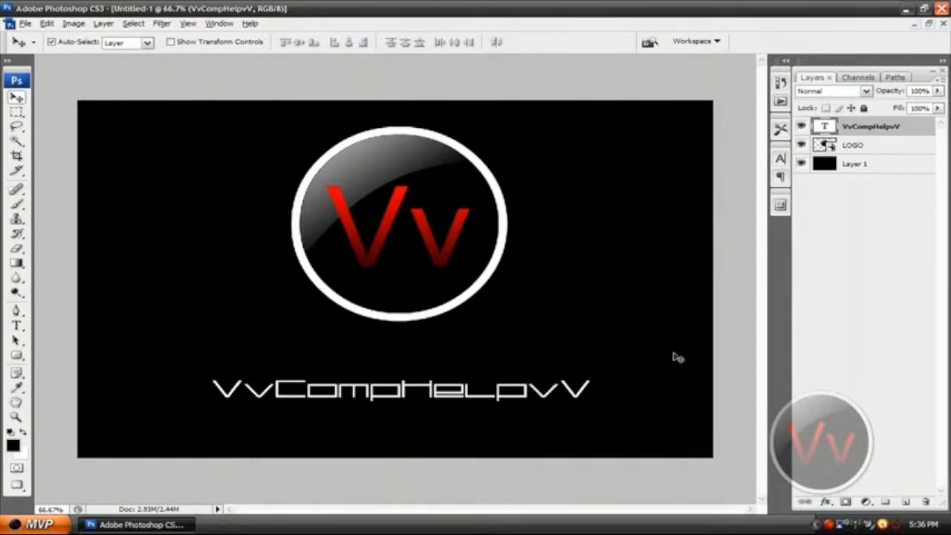
{"action": "double_click", "coordinate": [484, 6]}
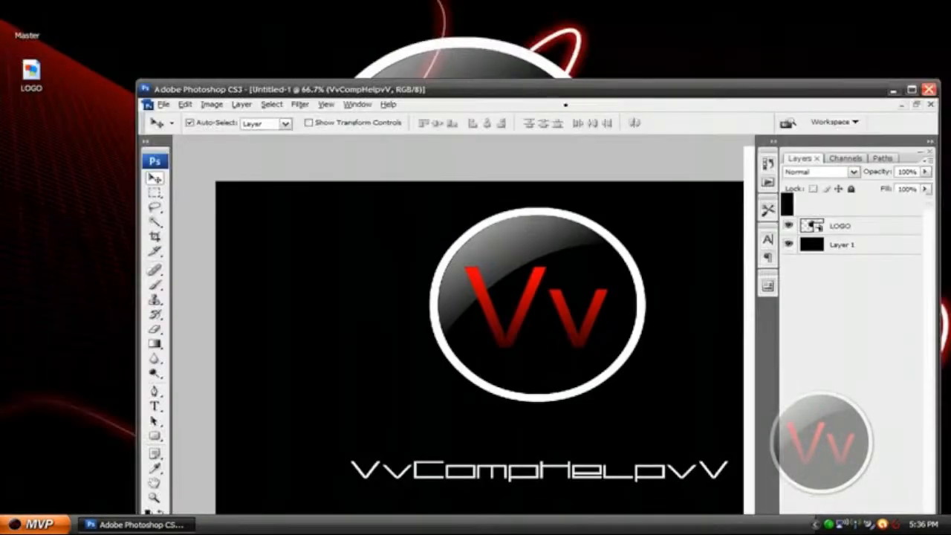
{"action": "left_click_drag", "start_coordinate": [483, 91], "coordinate": [529, 139]}
{"action": "double_click", "coordinate": [530, 140]}
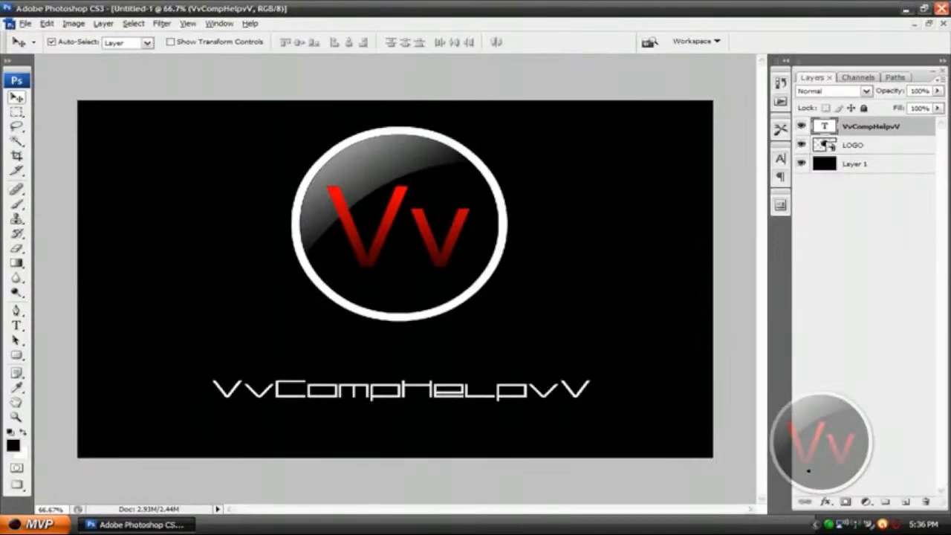
Add a new layer above the text and ready the Brush tool with white as the foreground color.
{"action": "left_click", "coordinate": [905, 502]}
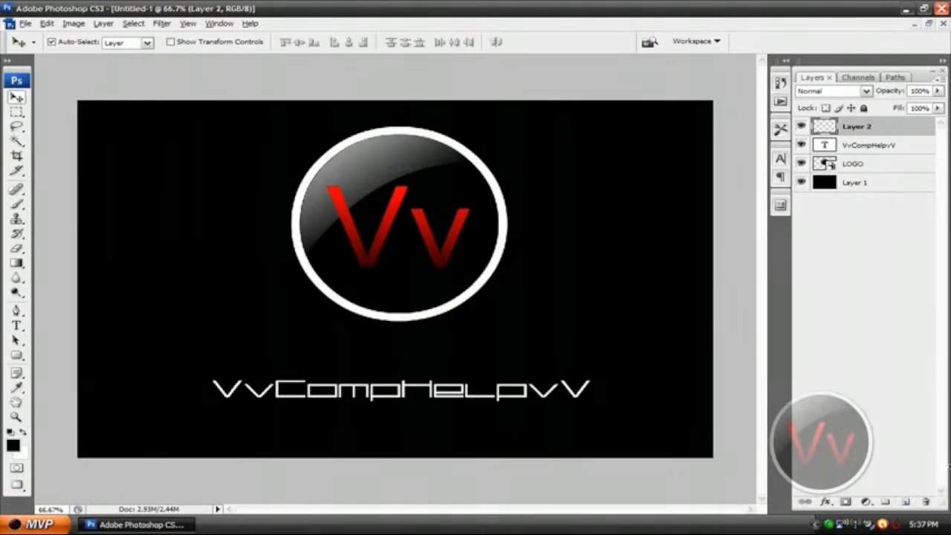
{"action": "key", "text": "p"}
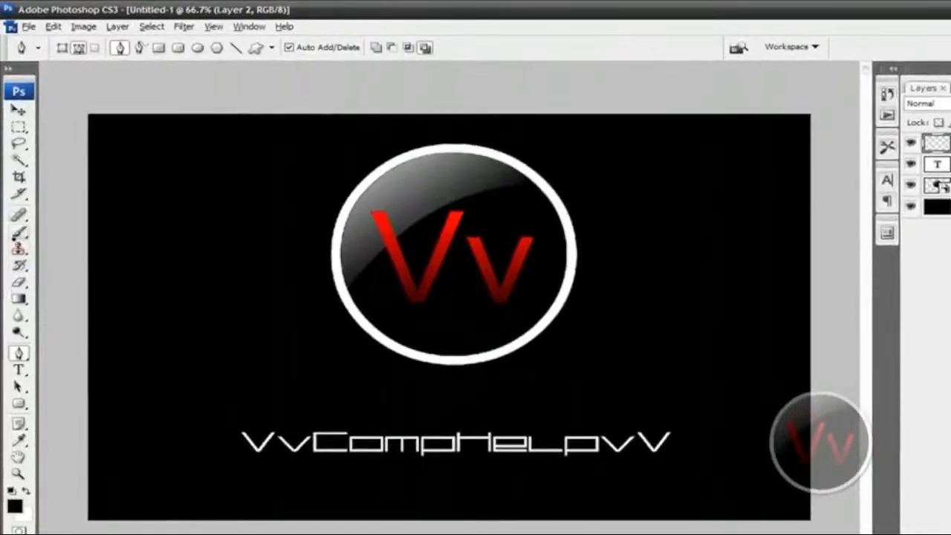
{"action": "left_click", "coordinate": [17, 232]}
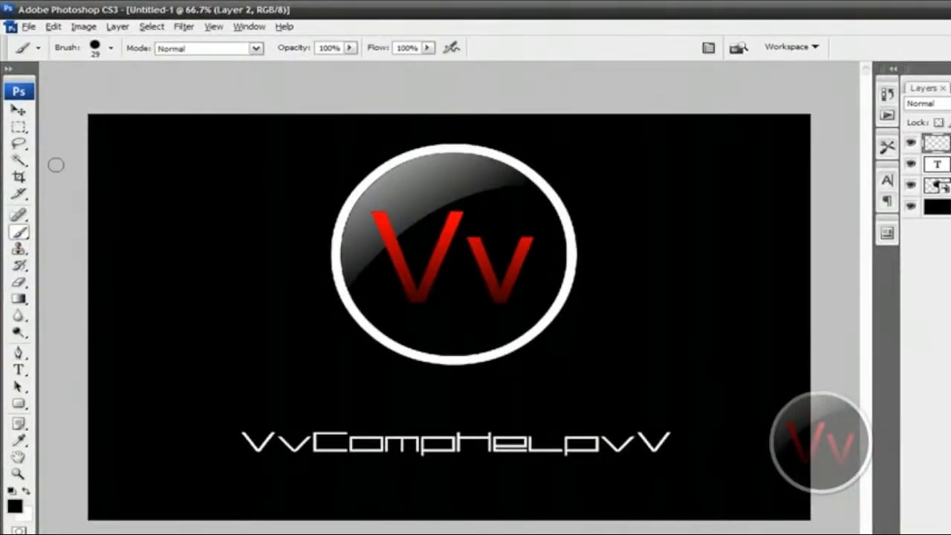
{"action": "left_click", "coordinate": [26, 490]}
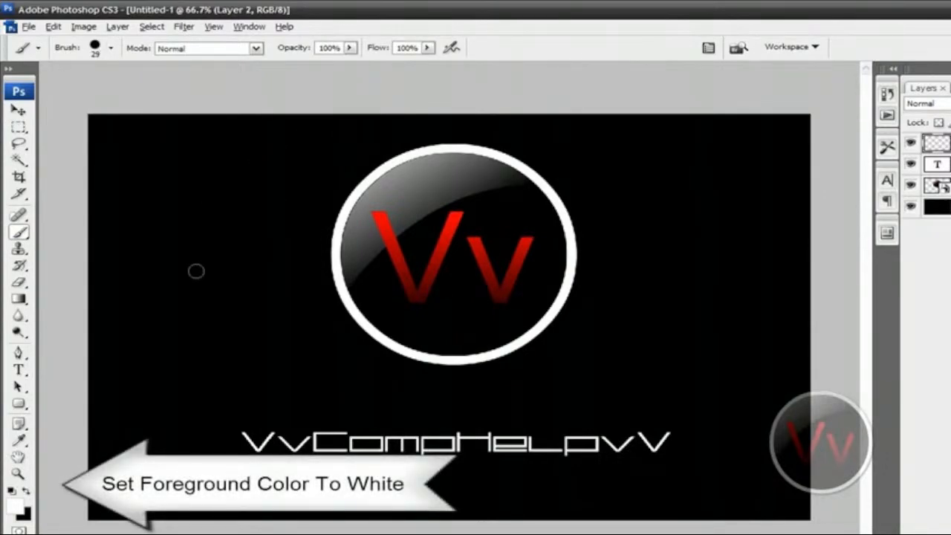
Paint a test stroke arching over the logo with the 29 px brush and undo it.
{"action": "mouse_move", "coordinate": [190, 297]}
{"action": "left_mouse_down"}
{"action": "mouse_move", "coordinate": [195, 268]}
{"action": "mouse_move", "coordinate": [312, 158]}
{"action": "mouse_move", "coordinate": [450, 127]}
{"action": "mouse_move", "coordinate": [675, 126]}
{"action": "mouse_move", "coordinate": [720, 170]}
{"action": "left_mouse_up"}
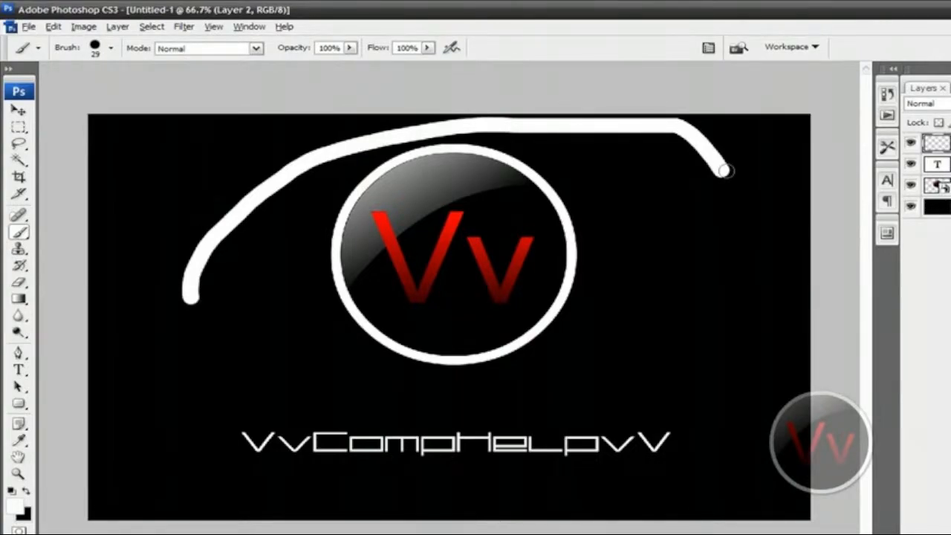
{"action": "key", "text": "ctrl+z"}
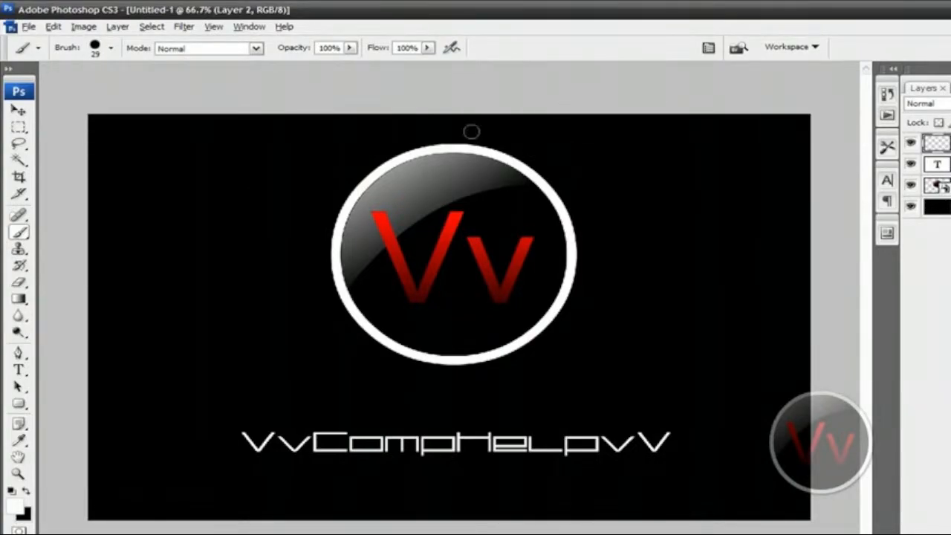
Choose the hard round 9 px brush preset.
{"action": "left_click", "coordinate": [112, 48]}
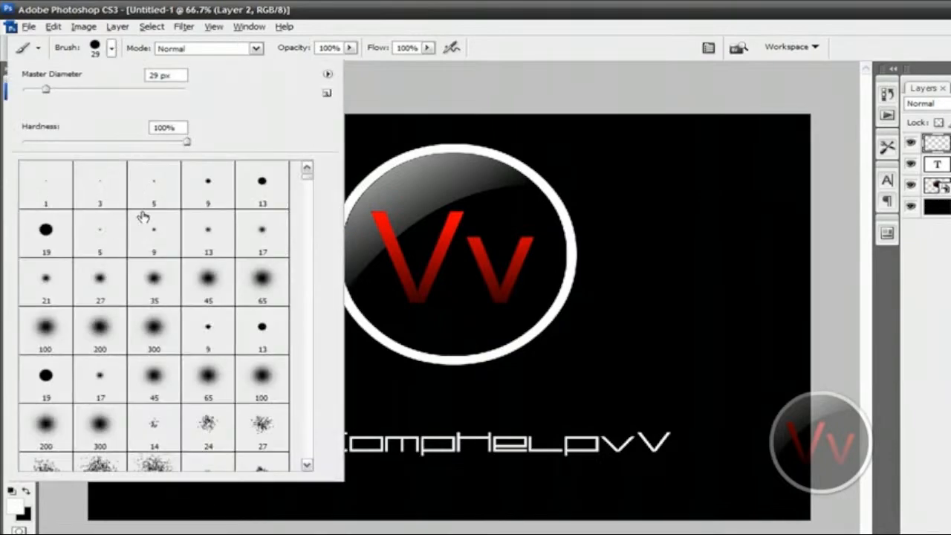
{"action": "left_click", "coordinate": [200, 192]}
{"action": "key", "text": "Return"}
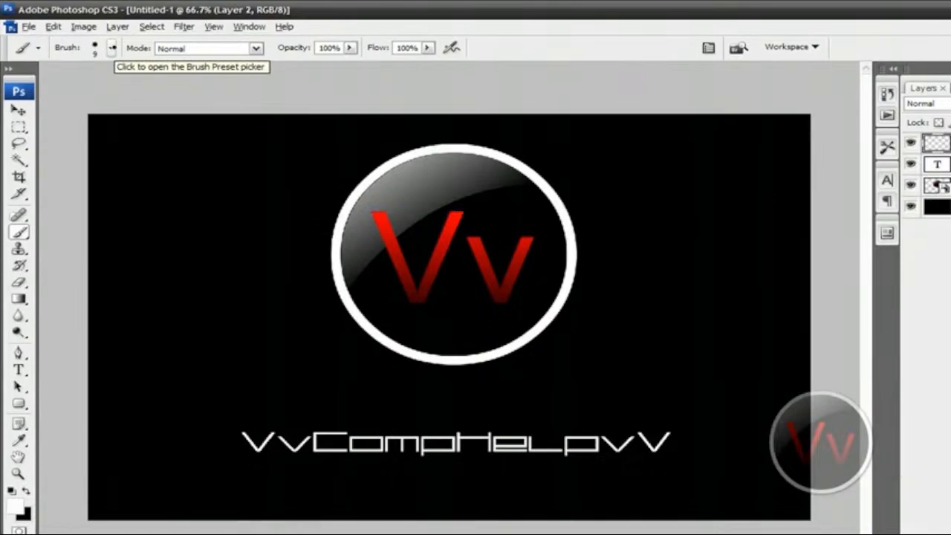
Paint a looping test stroke across the logo with the 9 px brush, undo it, and check the brush's hardness setting.
{"action": "mouse_move", "coordinate": [276, 142]}
{"action": "left_mouse_down"}
{"action": "mouse_move", "coordinate": [547, 137]}
{"action": "mouse_move", "coordinate": [401, 254]}
{"action": "mouse_move", "coordinate": [612, 329]}
{"action": "mouse_move", "coordinate": [570, 407]}
{"action": "mouse_move", "coordinate": [667, 406]}
{"action": "left_mouse_up"}
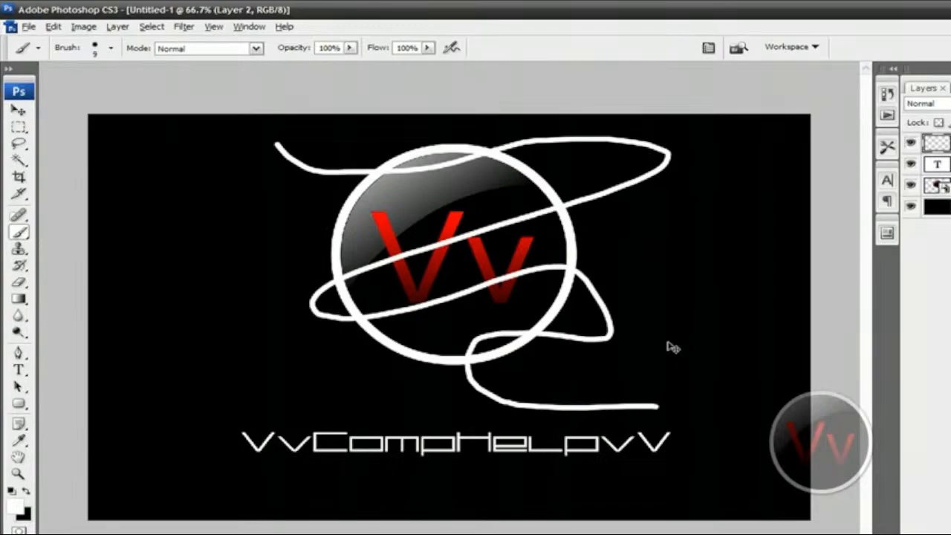
{"action": "key", "text": "ctrl+z"}
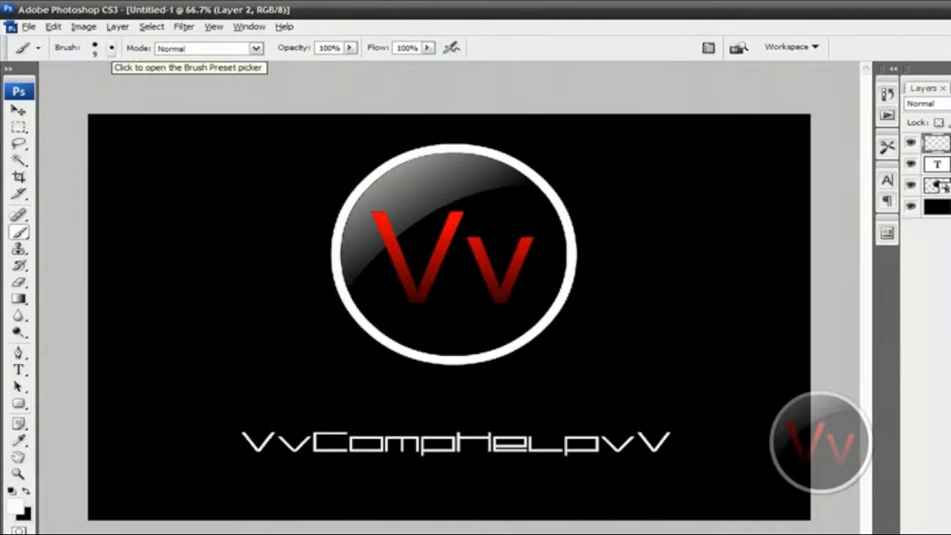
{"action": "left_click", "coordinate": [110, 48]}
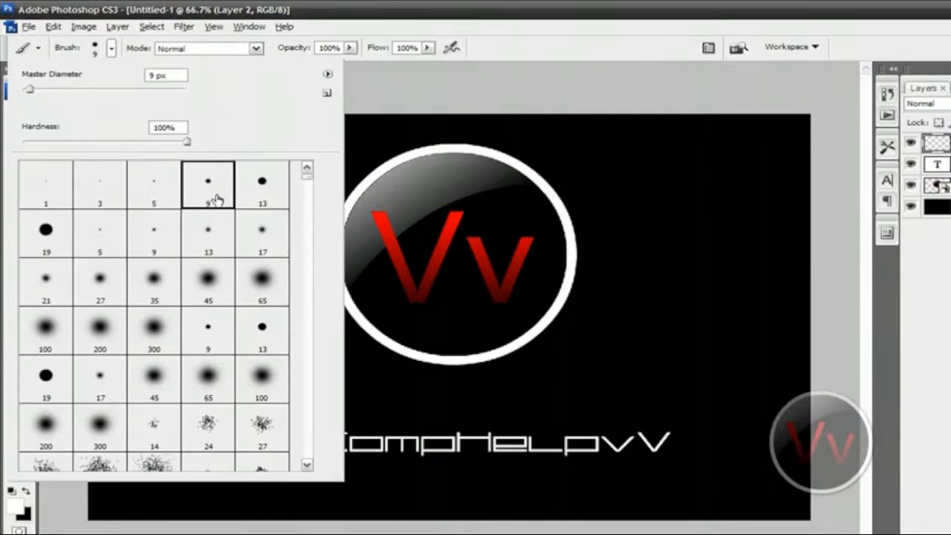
{"action": "left_click", "coordinate": [185, 142]}
{"action": "left_click", "coordinate": [111, 47]}
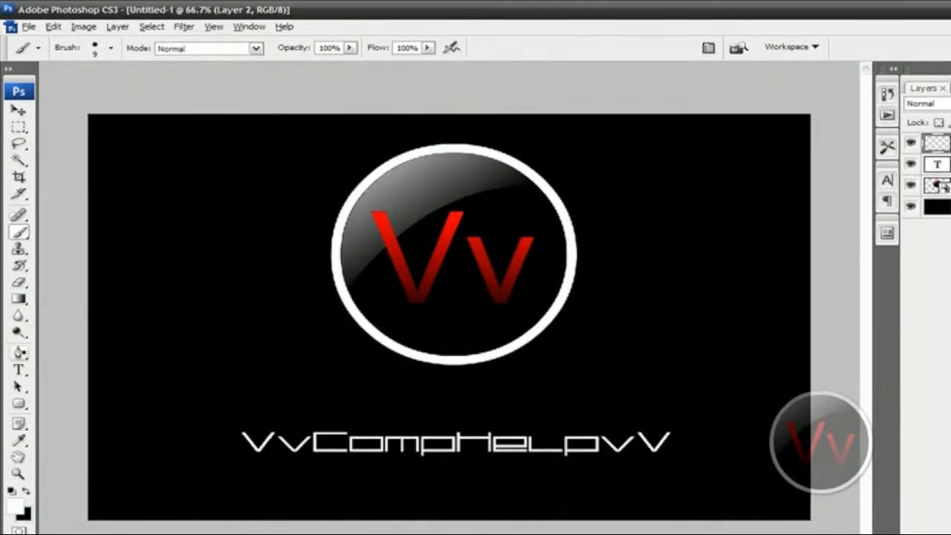
Try drawing a Pen tool path that starts above the canvas, loops across the logo and sweeps around beneath the text.
{"action": "left_click", "coordinate": [19, 353]}
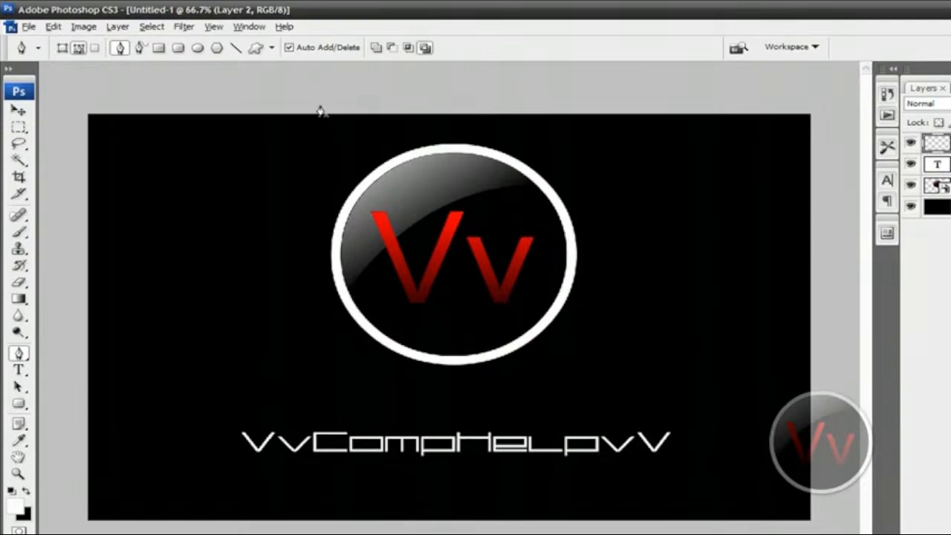
{"action": "key", "text": "ctrl+minus"}
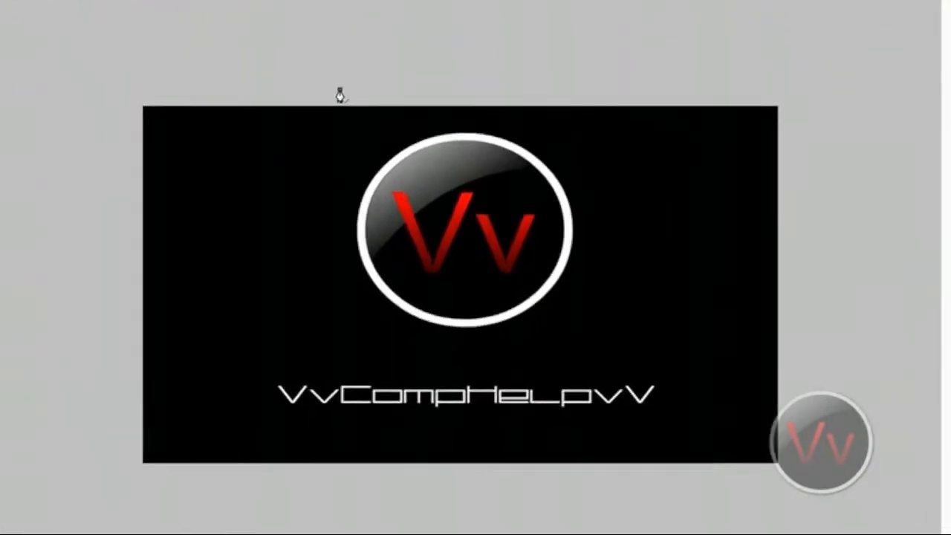
{"action": "left_click", "coordinate": [338, 66]}
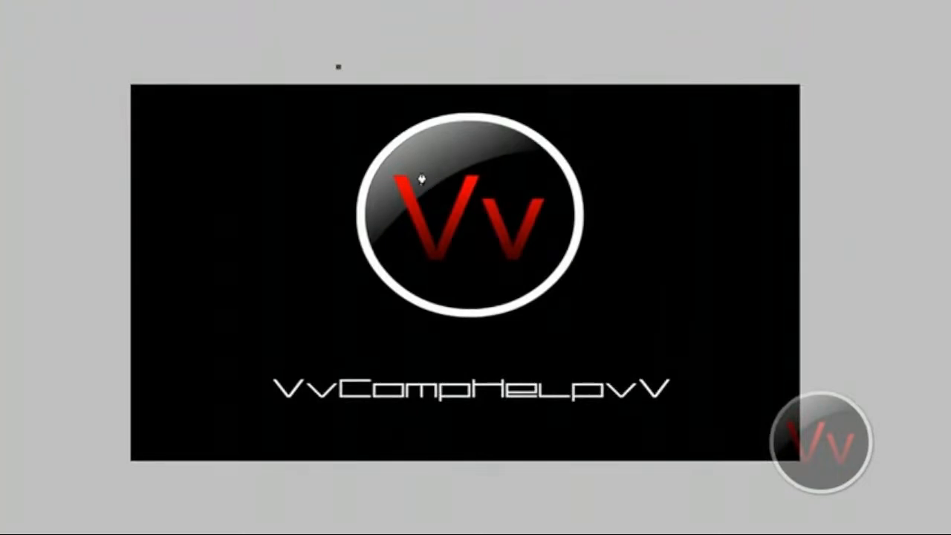
{"action": "left_click", "coordinate": [436, 170]}
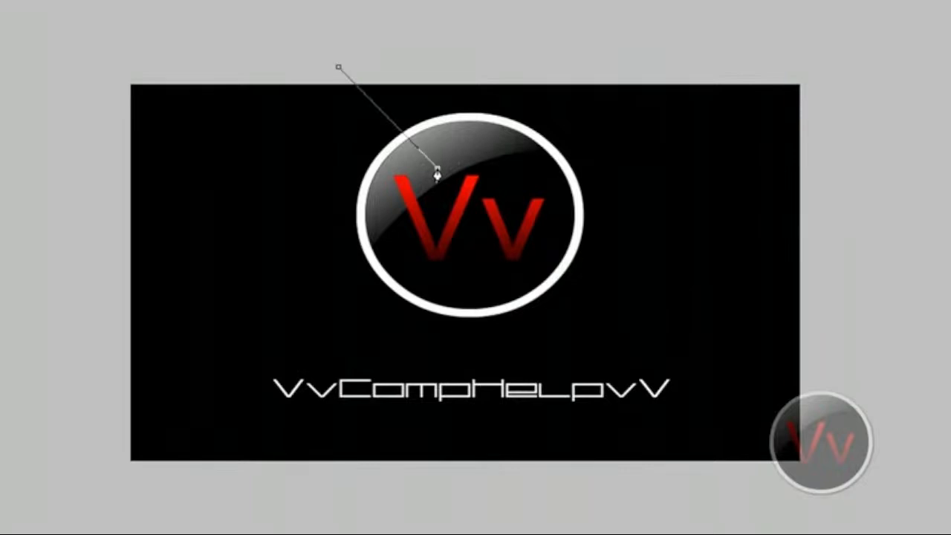
{"action": "left_click_drag", "start_coordinate": [437, 173], "coordinate": [181, 289]}
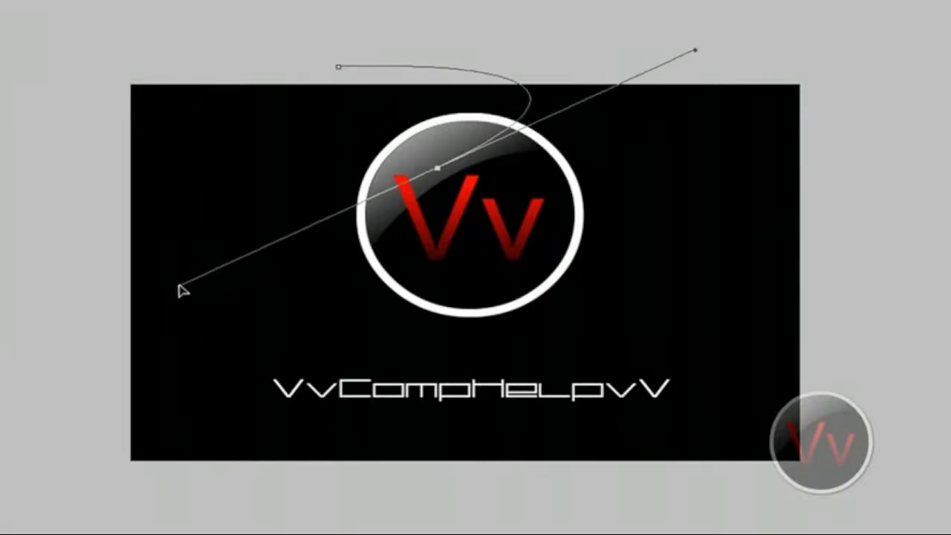
{"action": "left_click", "coordinate": [454, 213]}
{"action": "left_click_drag", "start_coordinate": [454, 213], "coordinate": [565, 118]}
{"action": "left_click_drag", "start_coordinate": [490, 233], "coordinate": [295, 358]}
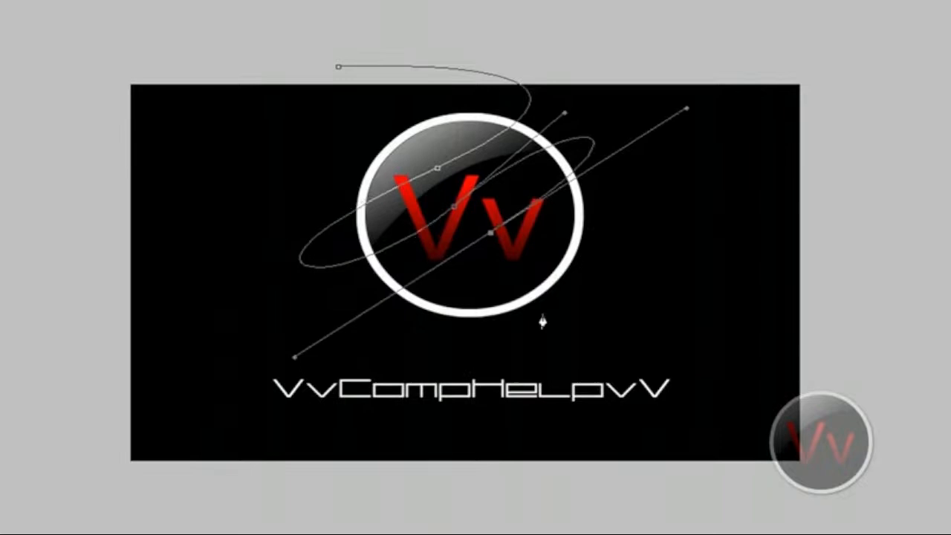
{"action": "left_click", "coordinate": [729, 308]}
{"action": "left_click_drag", "start_coordinate": [732, 316], "coordinate": [825, 444]}
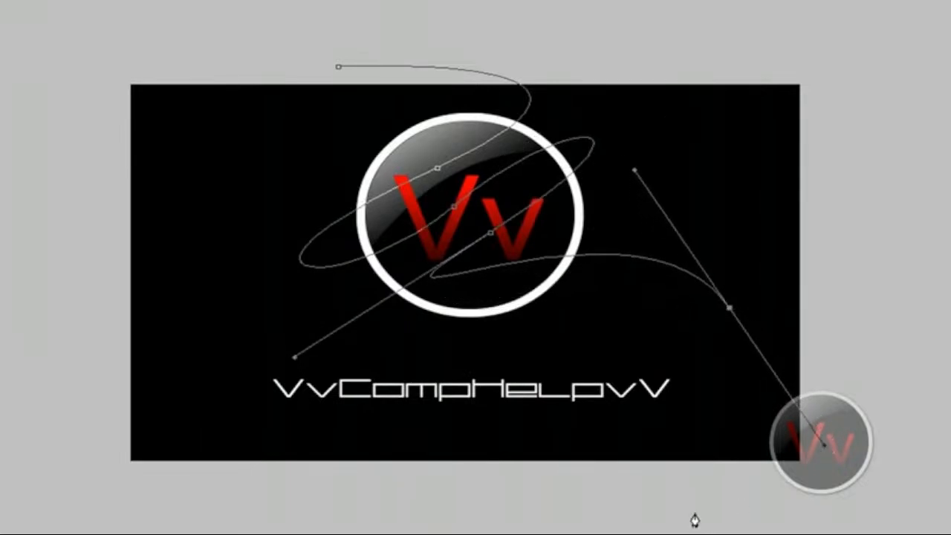
{"action": "left_click_drag", "start_coordinate": [695, 514], "coordinate": [603, 534]}
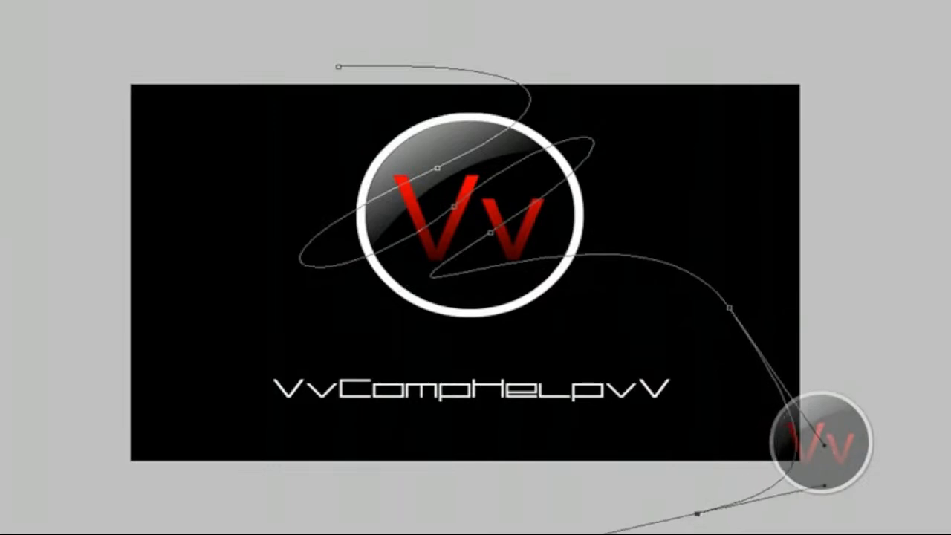
{"action": "left_click_drag", "start_coordinate": [176, 483], "coordinate": [275, 336]}
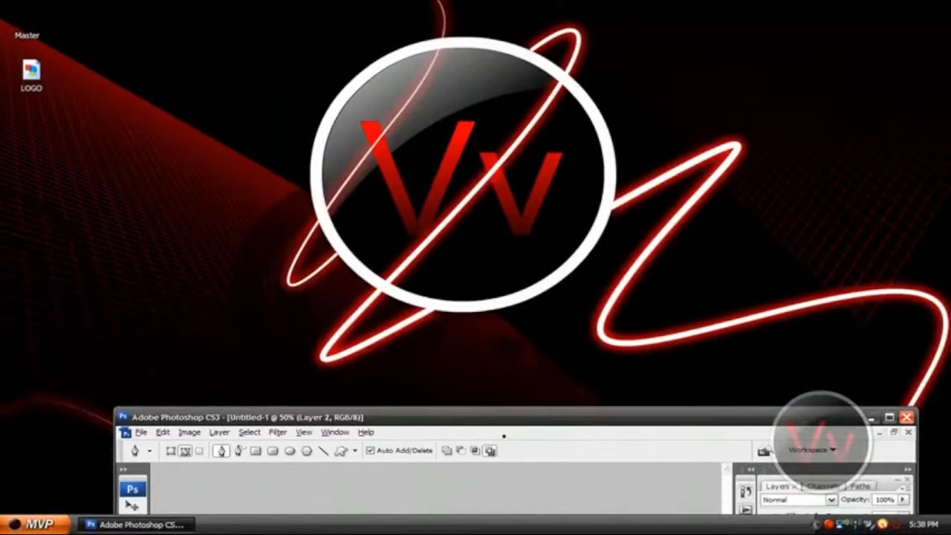
Delete the entire trial path.
{"action": "double_click", "coordinate": [507, 417]}
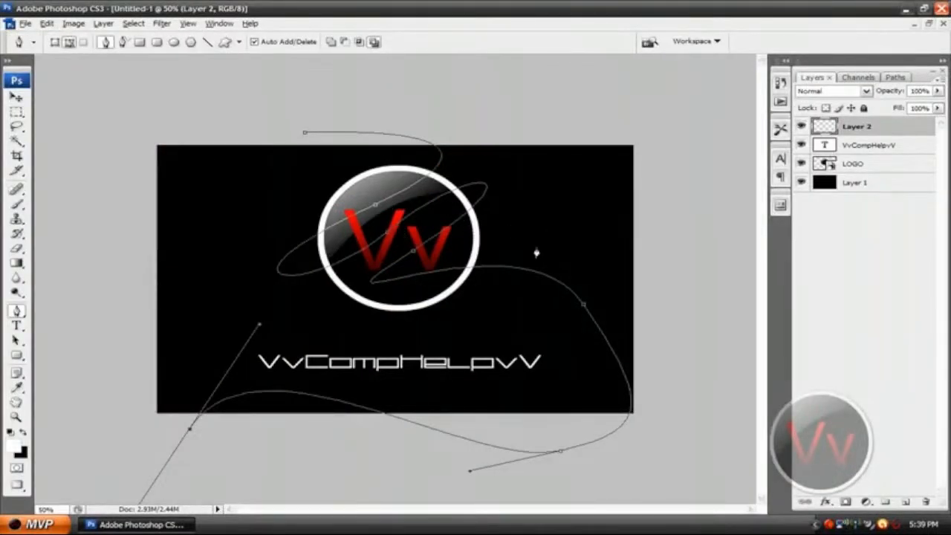
{"action": "key", "text": "Delete"}
{"action": "key", "text": "Delete"}
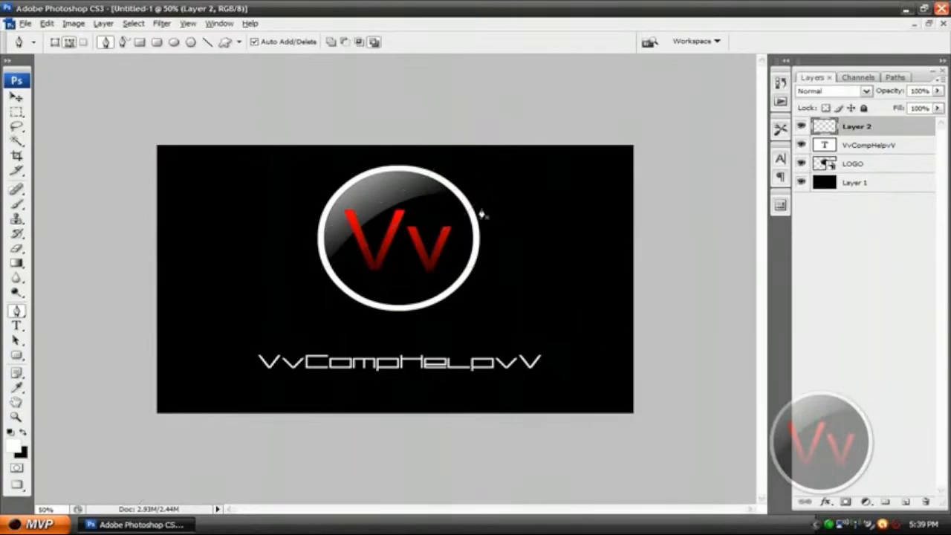
Draw an open Pen tool path from above the canvas, zigzagging smoothly across the logo, swinging past the right edge and ending below the lower-left corner.
{"action": "left_click", "coordinate": [299, 117]}
{"action": "double_click", "coordinate": [438, 8]}
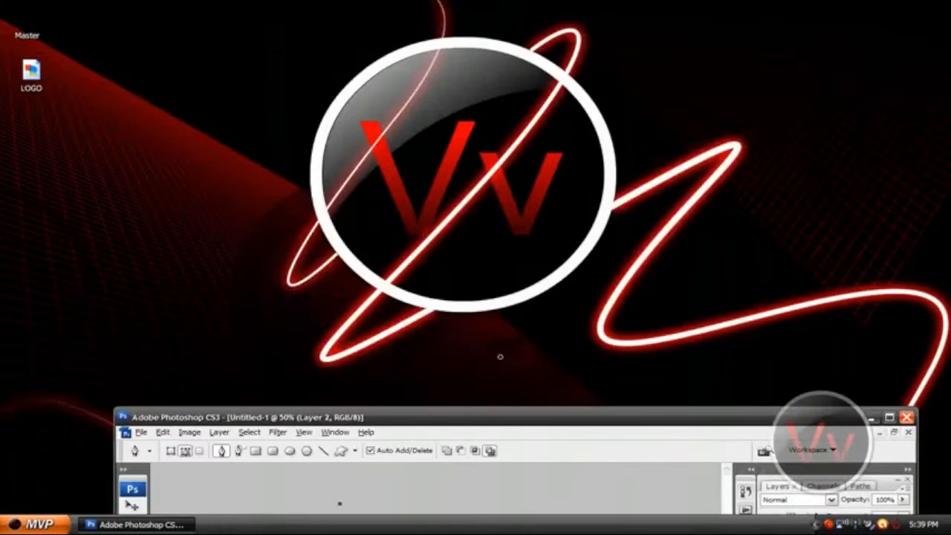
{"action": "double_click", "coordinate": [458, 416]}
{"action": "left_click_drag", "start_coordinate": [373, 207], "coordinate": [509, 107]}
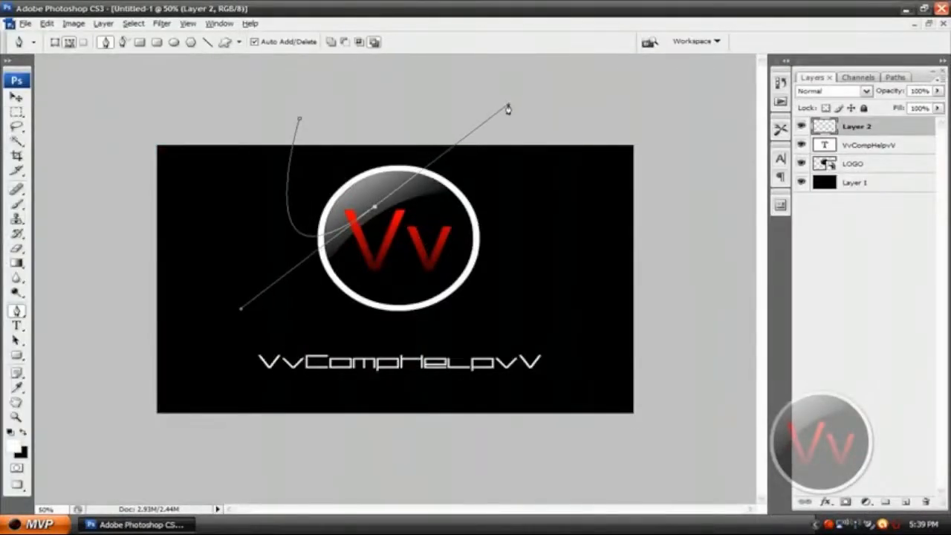
{"action": "left_click_drag", "start_coordinate": [407, 234], "coordinate": [308, 308]}
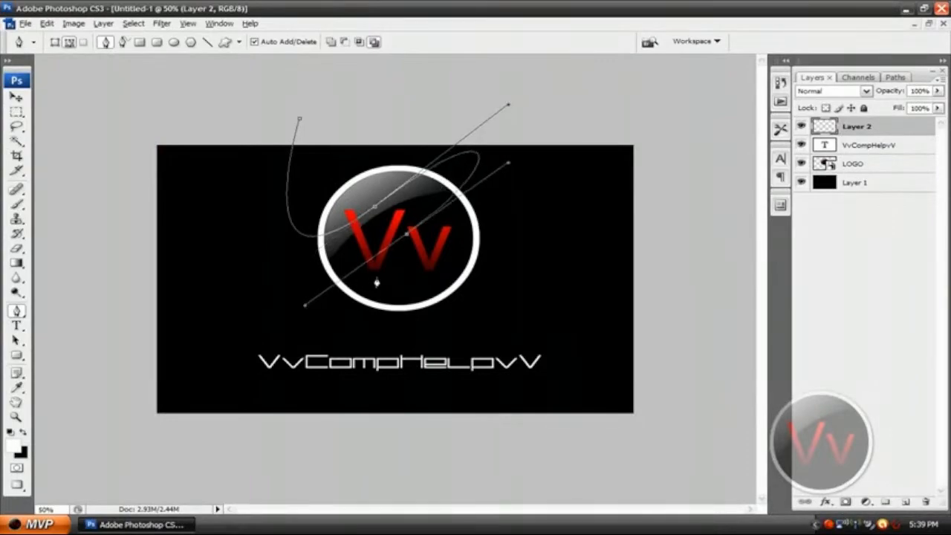
{"action": "left_click_drag", "start_coordinate": [424, 260], "coordinate": [575, 165]}
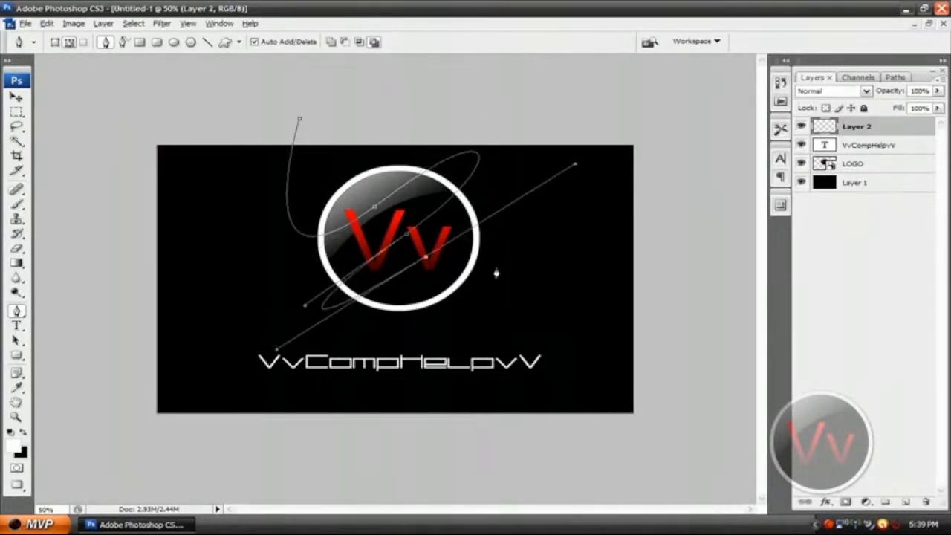
{"action": "left_click_drag", "start_coordinate": [479, 282], "coordinate": [373, 311]}
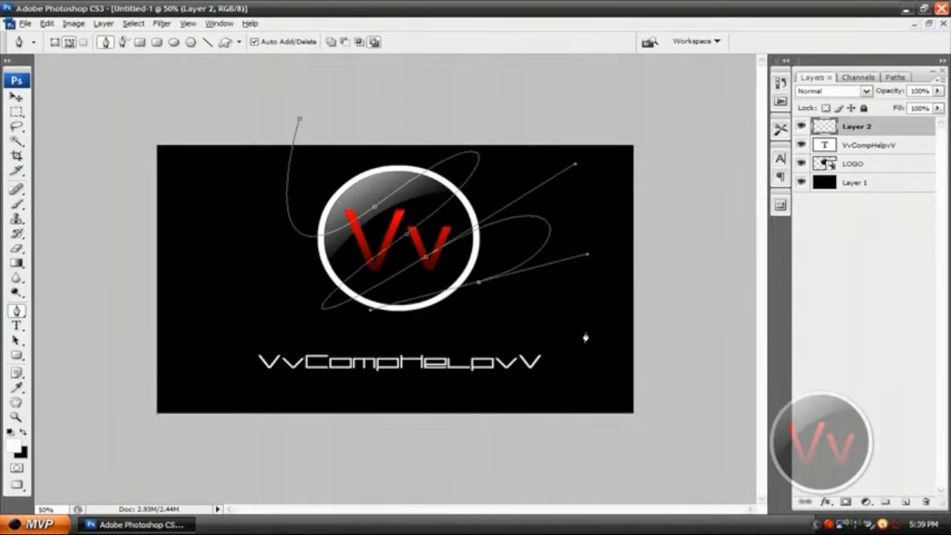
{"action": "left_click_drag", "start_coordinate": [599, 335], "coordinate": [912, 336]}
{"action": "left_click_drag", "start_coordinate": [591, 404], "coordinate": [522, 445]}
{"action": "left_click_drag", "start_coordinate": [177, 441], "coordinate": [188, 531]}
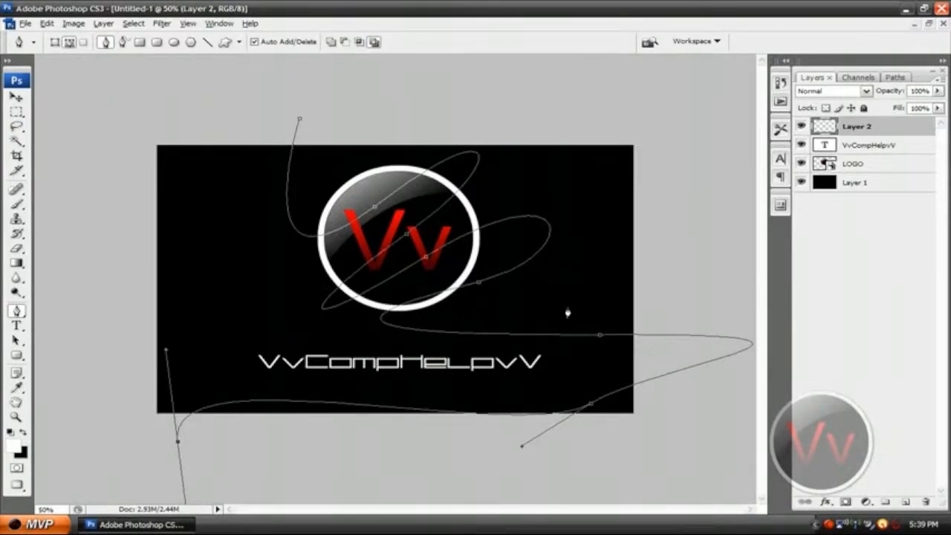
Stroke the winding path on Layer 2 with the white Brush and Simulate Pressure enabled, and dismiss the path outline.
{"action": "key", "text": "ctrl+plus"}
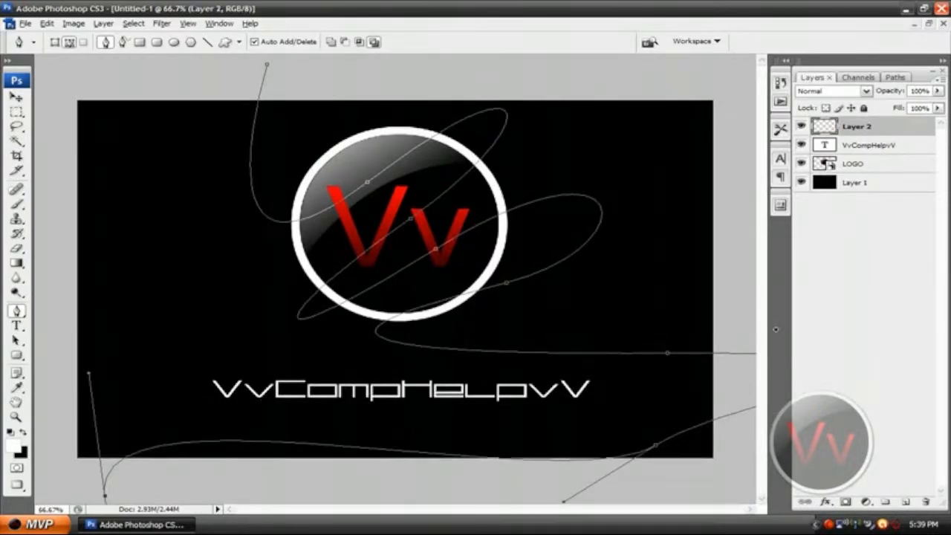
{"action": "key", "text": "a"}
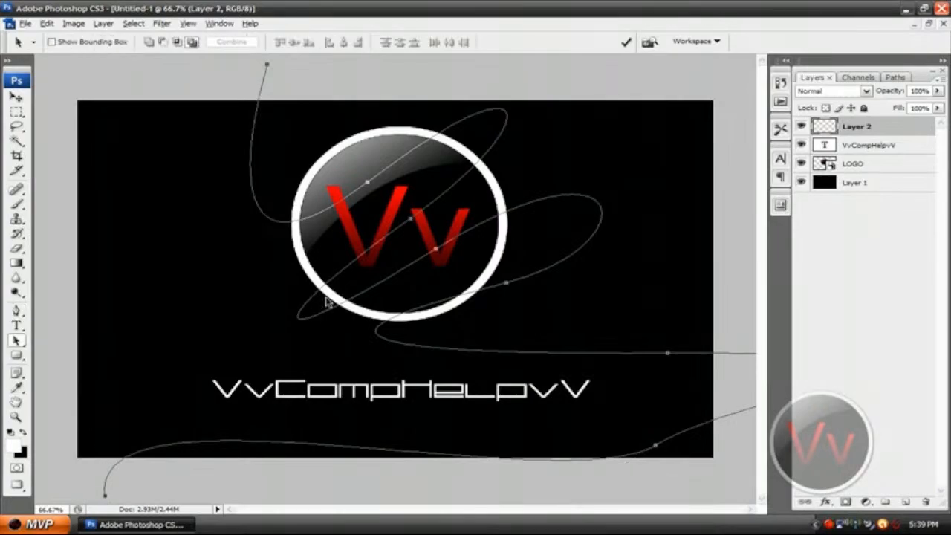
{"action": "key", "text": "ctrl+minus"}
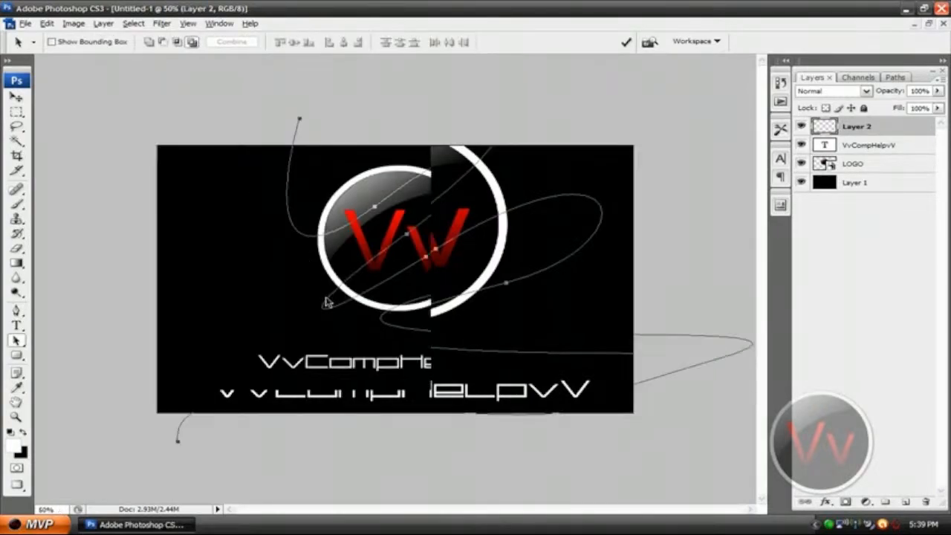
{"action": "left_click_drag", "start_coordinate": [665, 487], "coordinate": [269, 149]}
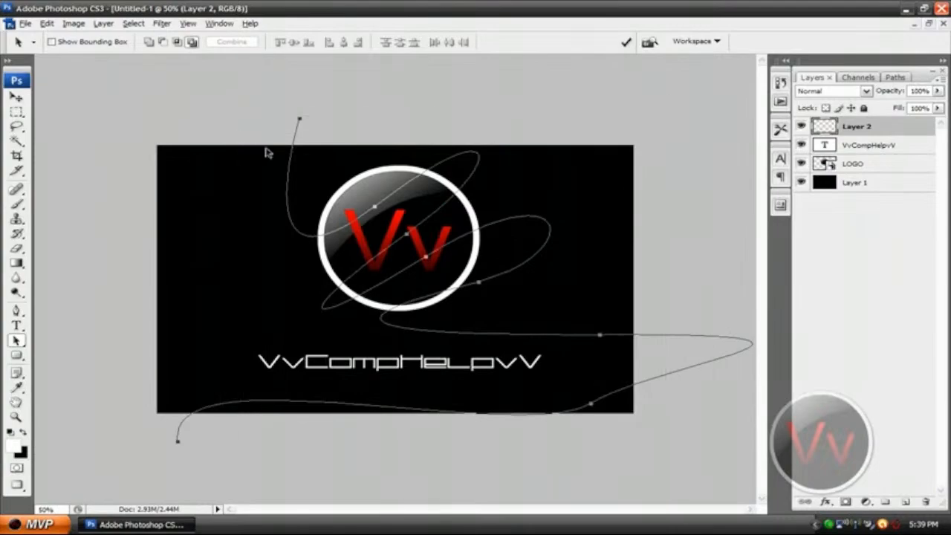
{"action": "right_click", "coordinate": [364, 217]}
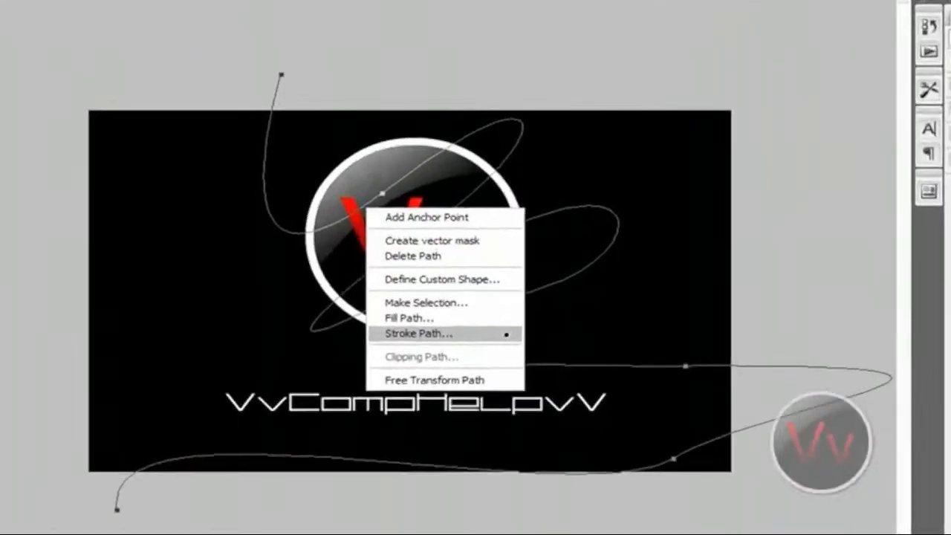
{"action": "left_click", "coordinate": [461, 310]}
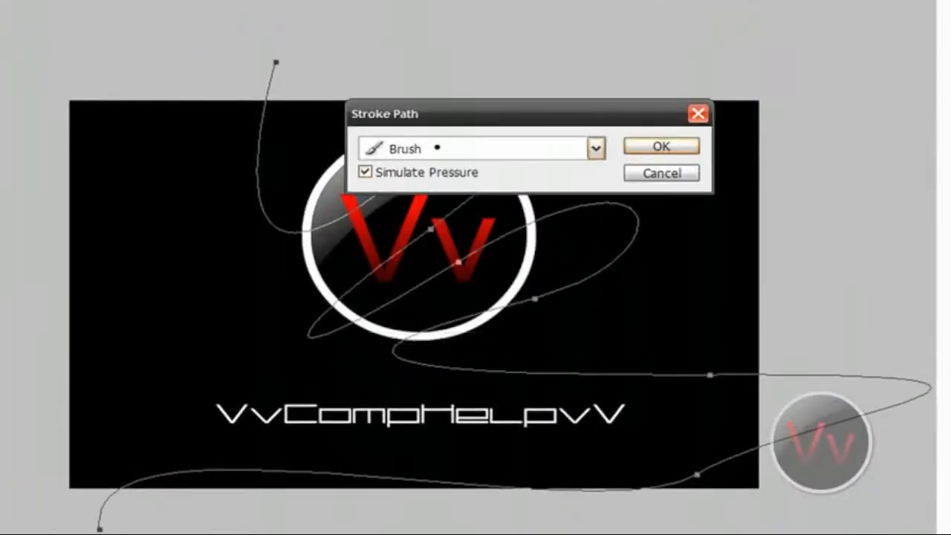
{"action": "left_click", "coordinate": [436, 148]}
{"action": "left_click", "coordinate": [436, 148]}
{"action": "left_click", "coordinate": [681, 143]}
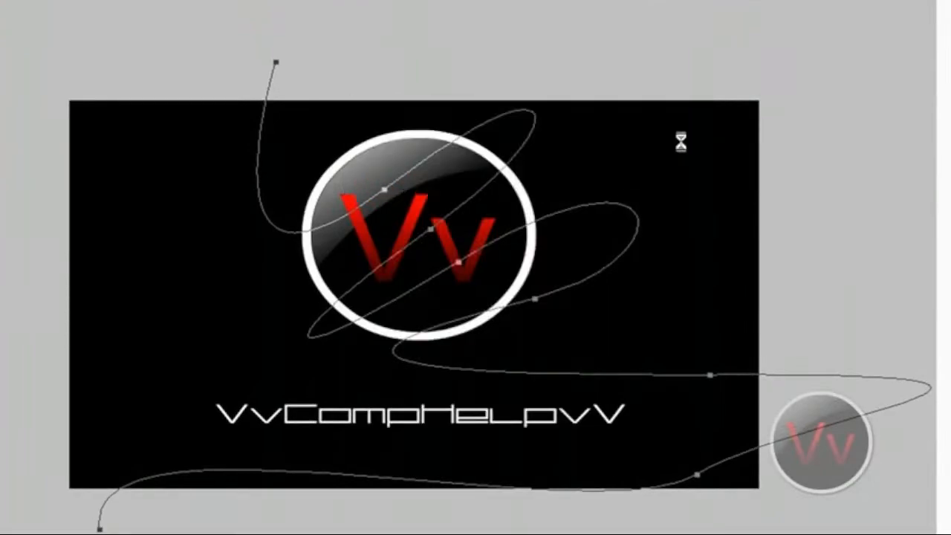
{"action": "key", "text": "ctrl+plus"}
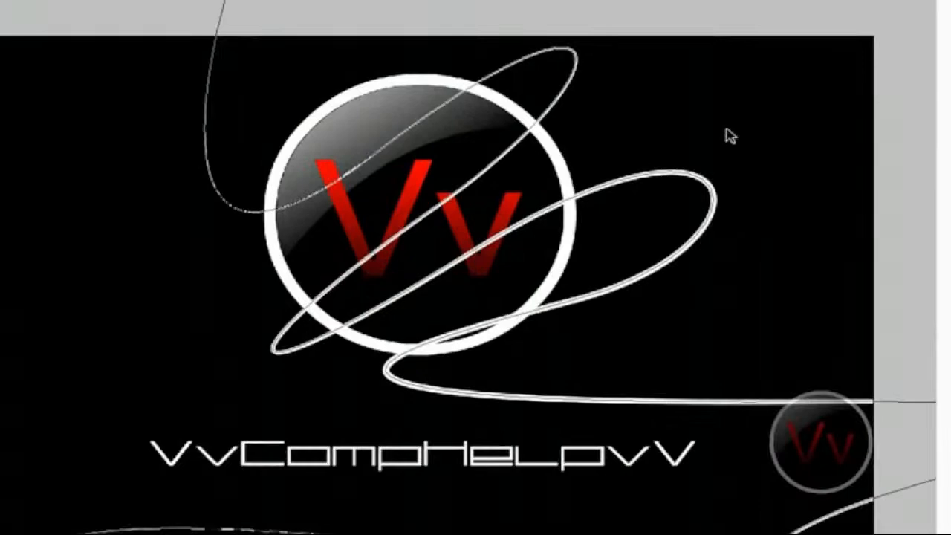
{"action": "key", "text": "Return"}
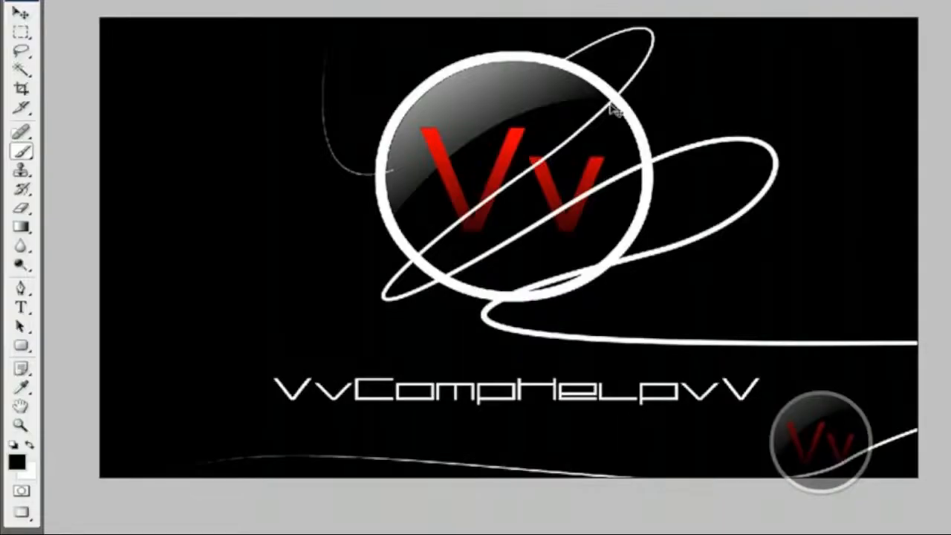
Enlarge the brush to 30 px and paint black on Layer 2's mask to hide the thin line at the logo's left edge.
{"action": "key", "text": "ctrl+plus"}
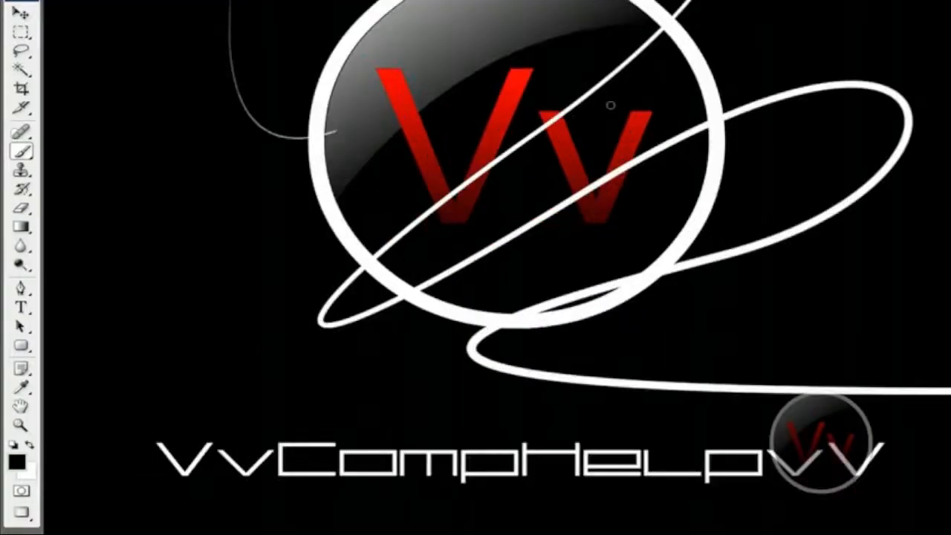
{"action": "key", "text": "bracketright"}
{"action": "key", "text": "bracketright"}
{"action": "mouse_move", "coordinate": [322, 123]}
{"action": "left_mouse_down"}
{"action": "mouse_move", "coordinate": [278, 134]}
{"action": "mouse_move", "coordinate": [315, 128]}
{"action": "left_mouse_up"}
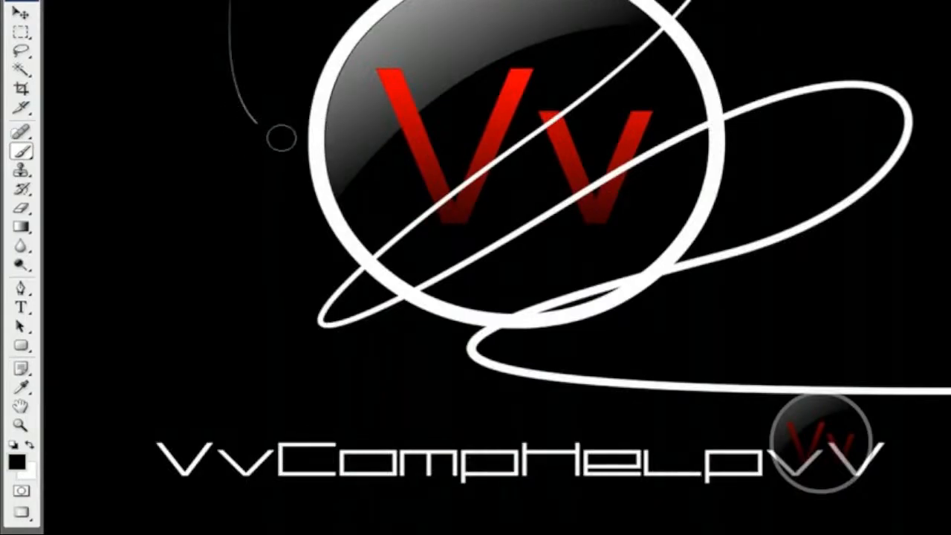
Paint white on Layer 2's mask to restore the hidden line beside the logo's left edge and across its upper part.
{"action": "left_click", "coordinate": [28, 445]}
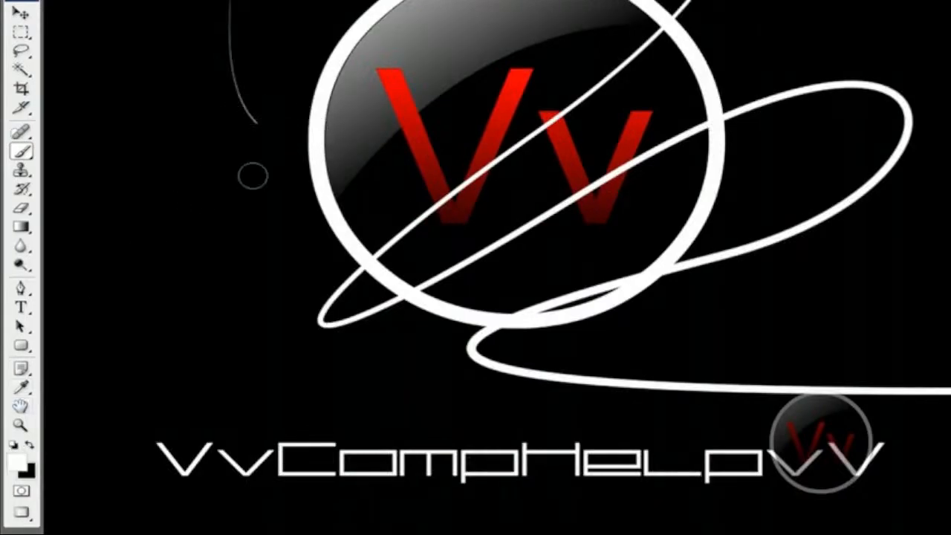
{"action": "left_click_drag", "start_coordinate": [274, 135], "coordinate": [293, 142]}
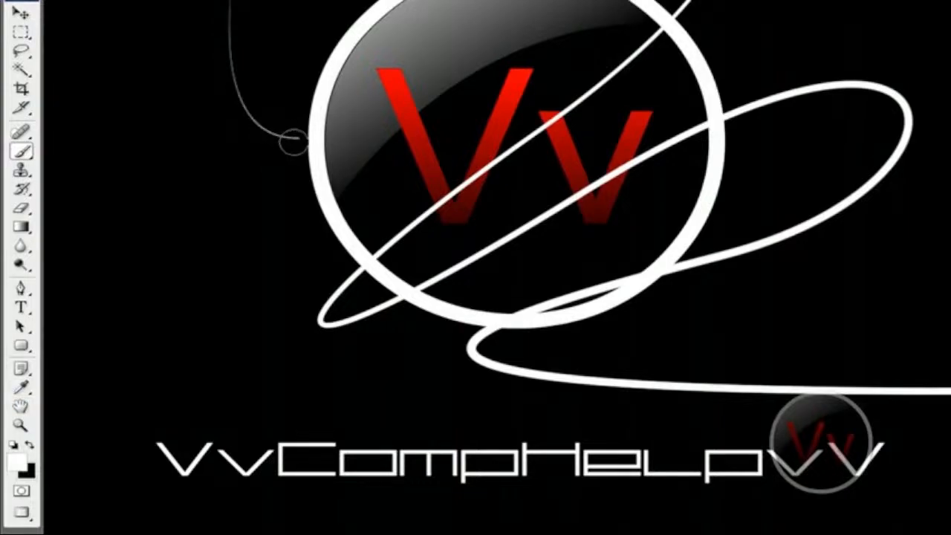
{"action": "scroll", "coordinate": [721, 102], "scroll_direction": "up", "scroll_amount": 2}
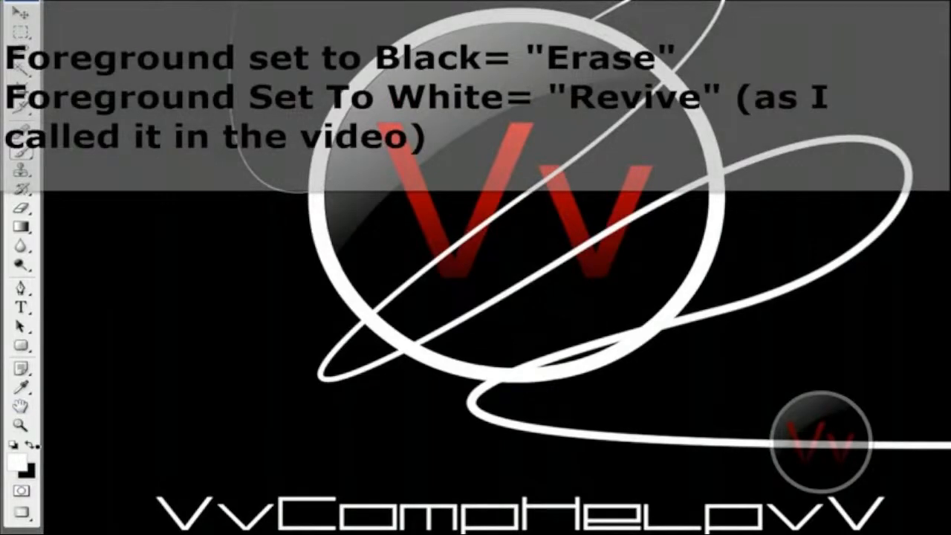
{"action": "left_click", "coordinate": [30, 444]}
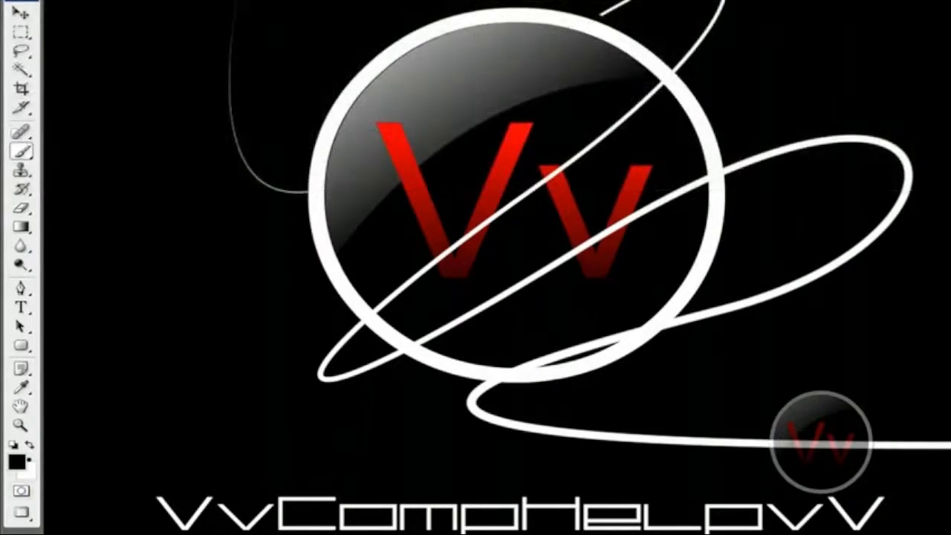
{"action": "left_click", "coordinate": [30, 445]}
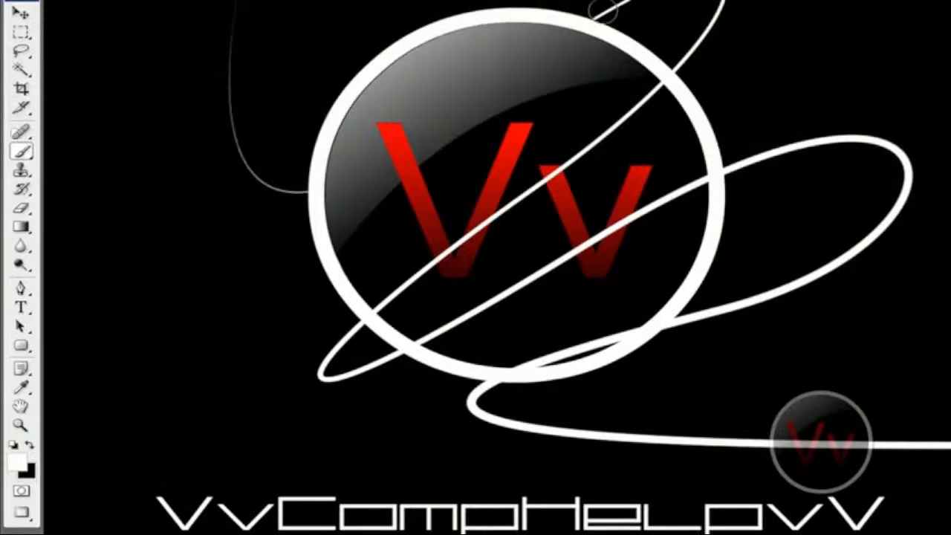
{"action": "mouse_move", "coordinate": [602, 9]}
{"action": "left_mouse_down"}
{"action": "mouse_move", "coordinate": [490, 31]}
{"action": "mouse_move", "coordinate": [490, 76]}
{"action": "mouse_move", "coordinate": [465, 123]}
{"action": "mouse_move", "coordinate": [289, 192]}
{"action": "left_mouse_up"}
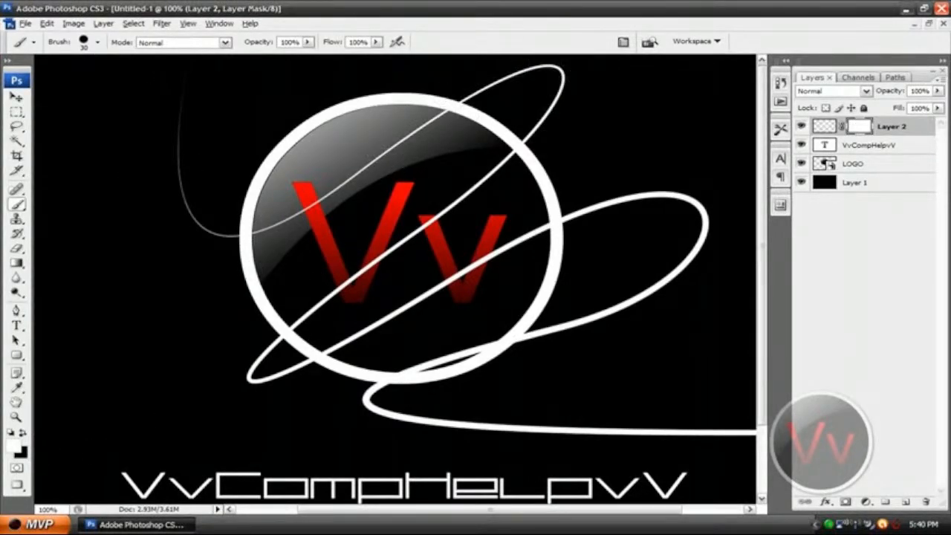
Paint black on Layer 2's mask to hide the middle line segment crossing the logo from its upper-right to its lower-left rim.
{"action": "left_click", "coordinate": [22, 432]}
{"action": "mouse_move", "coordinate": [529, 138]}
{"action": "left_mouse_down"}
{"action": "mouse_move", "coordinate": [430, 229]}
{"action": "mouse_move", "coordinate": [290, 321]}
{"action": "left_mouse_up"}
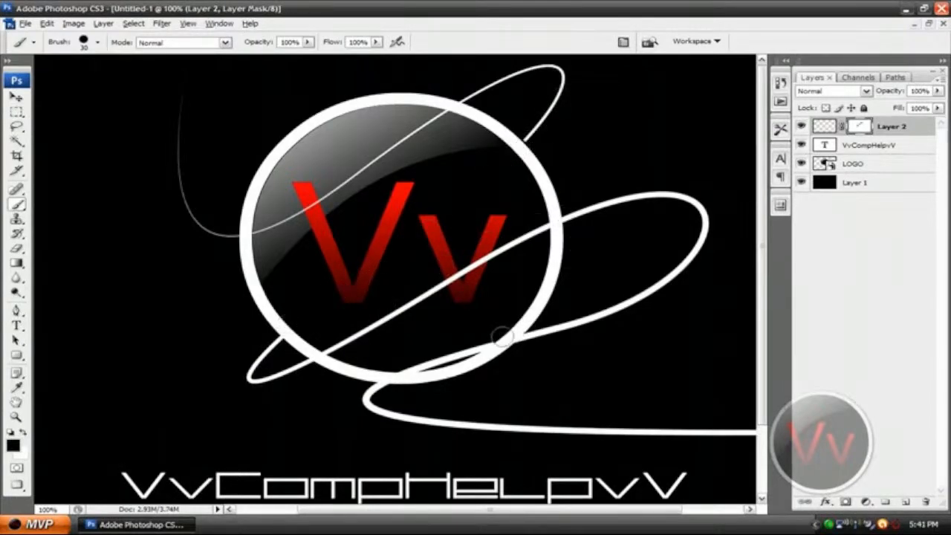
Paint black on Layer 2's mask to hide the line along the logo's lower-right rim, and swap the foreground and background colors.
{"action": "left_click_drag", "start_coordinate": [499, 336], "coordinate": [378, 371]}
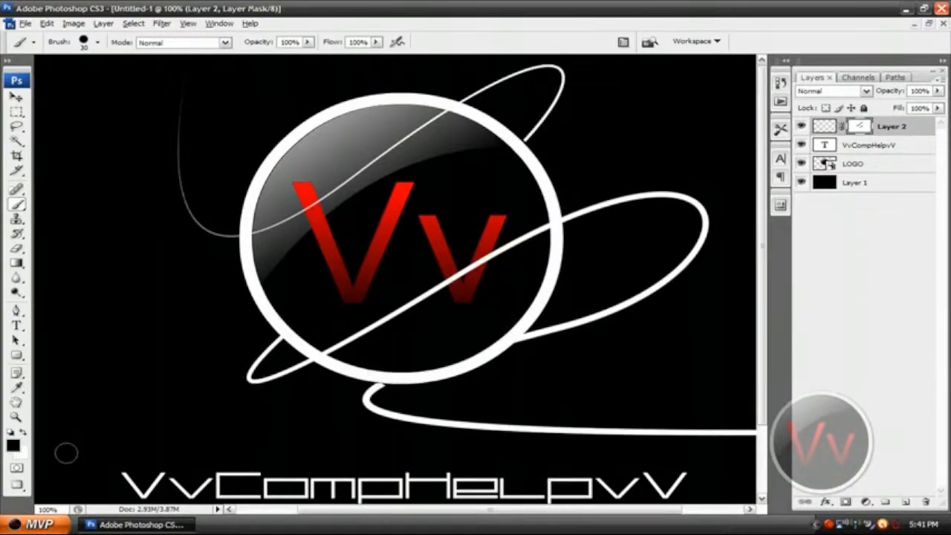
{"action": "left_click", "coordinate": [22, 432]}
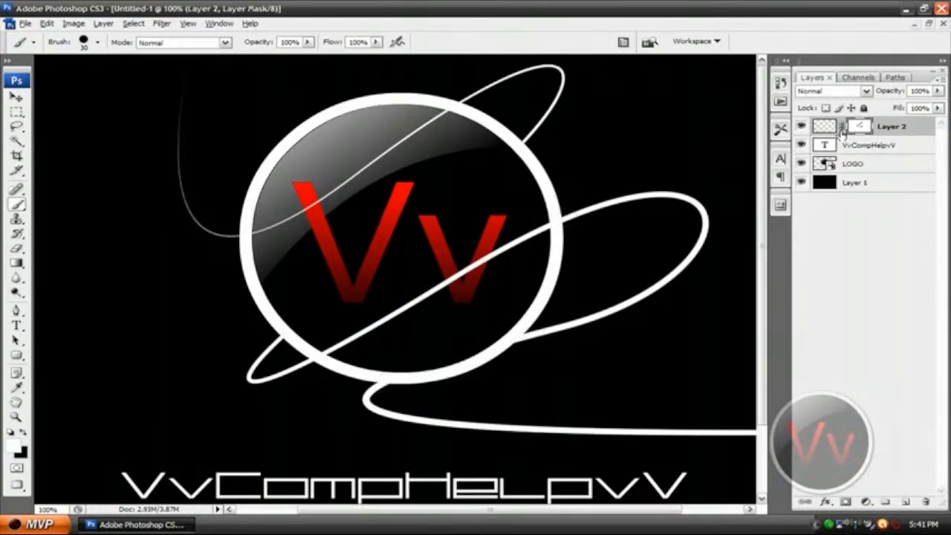
Add an Outer Glow layer style to Layer 2, keeping the glowing line in view beside the style settings.
{"action": "key", "text": "ctrl+minus"}
{"action": "key", "text": "ctrl+minus"}
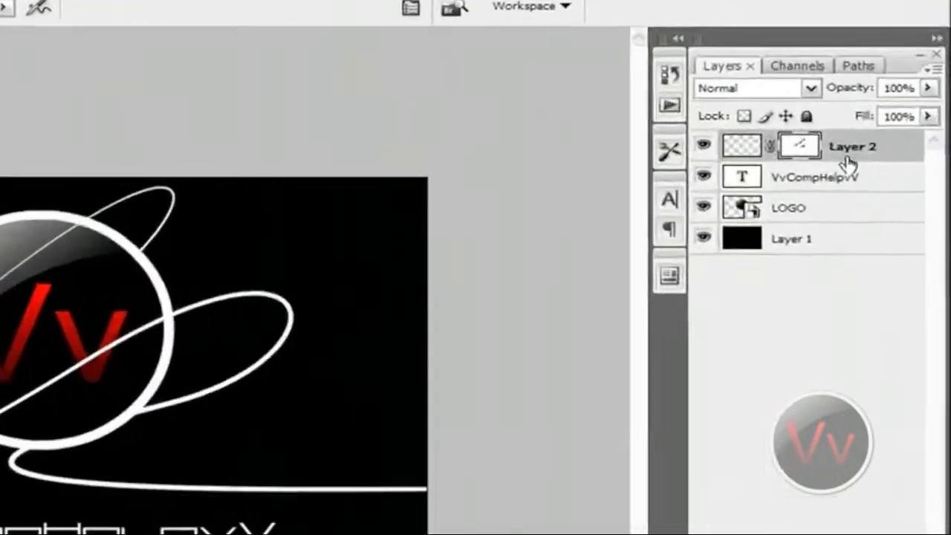
{"action": "right_click", "coordinate": [890, 133]}
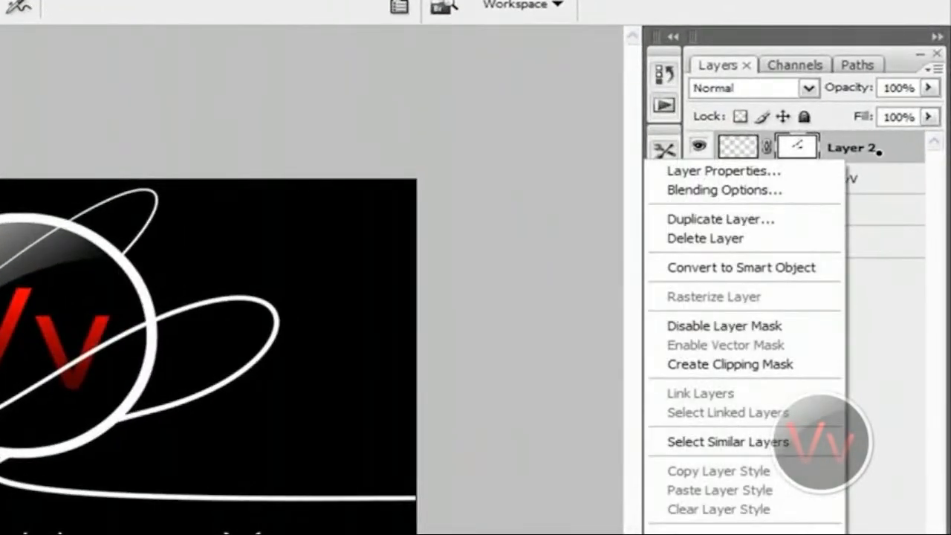
{"action": "left_click", "coordinate": [773, 190]}
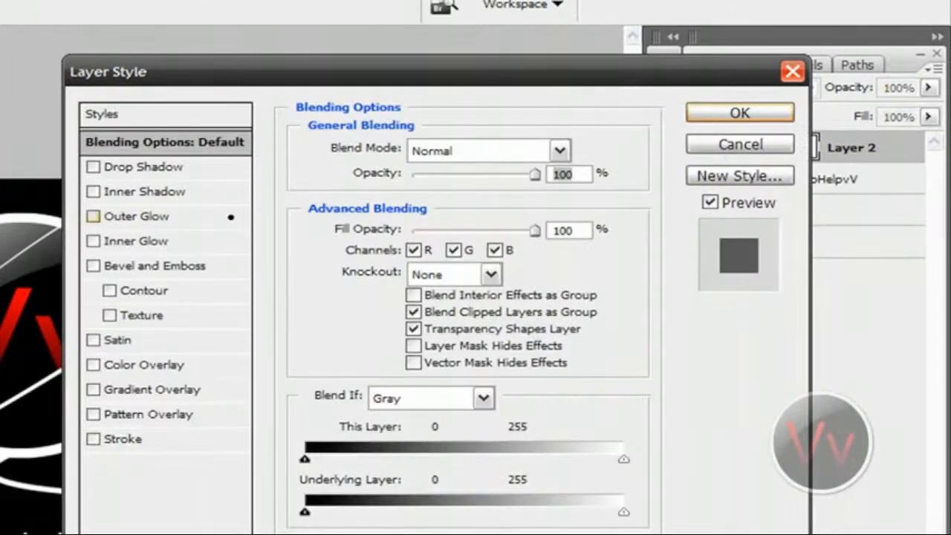
{"action": "left_click_drag", "start_coordinate": [186, 77], "coordinate": [389, 92]}
{"action": "left_click", "coordinate": [390, 231]}
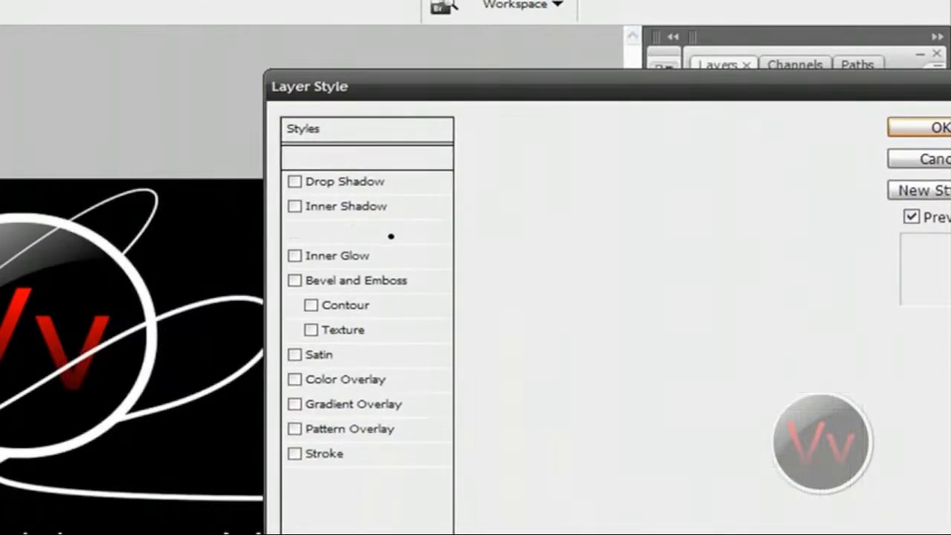
{"action": "key", "text": "ctrl+plus"}
{"action": "key", "text": "ctrl+plus"}
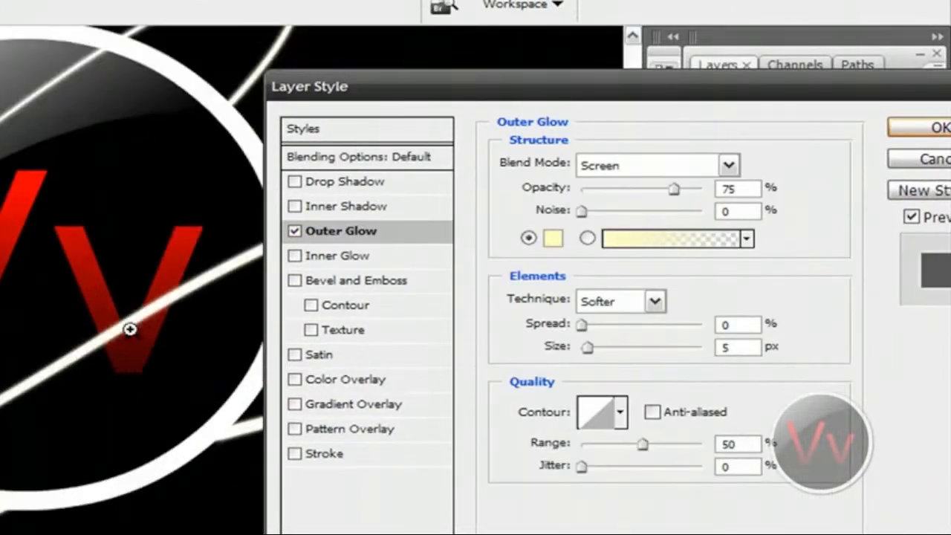
{"action": "scroll", "coordinate": [132, 332], "scroll_direction": "up", "scroll_amount": 1}
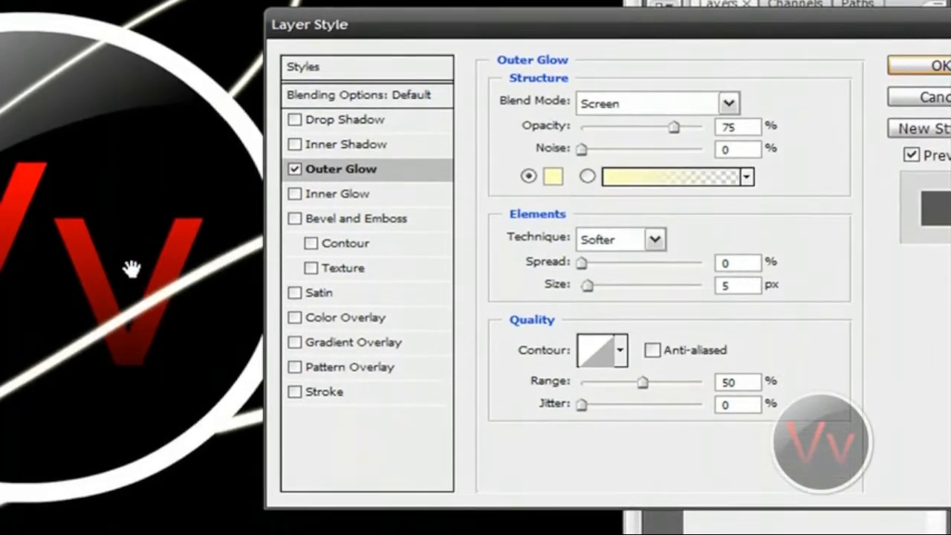
Change the Outer Glow color of Layer 2 to dark red, #be0000.
{"action": "left_click", "coordinate": [554, 176]}
{"action": "left_click_drag", "start_coordinate": [427, 301], "coordinate": [424, 201]}
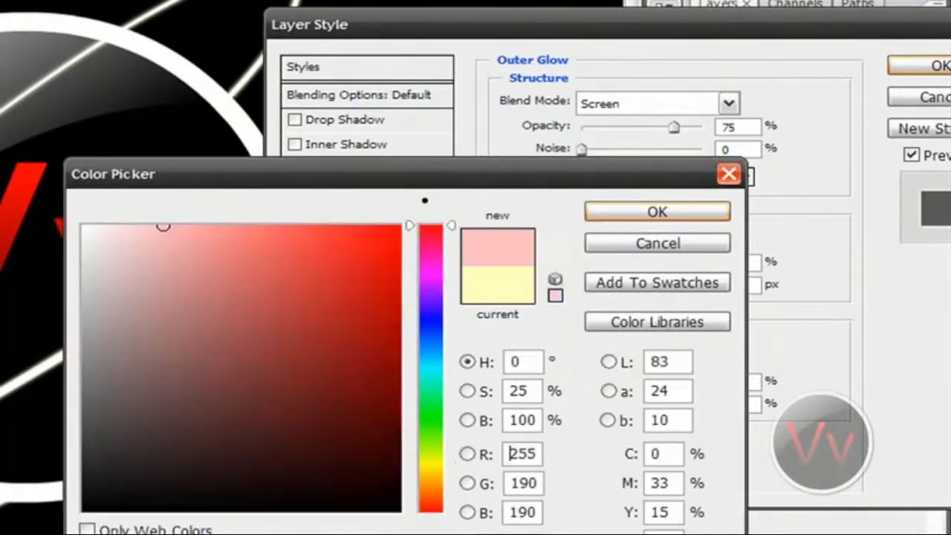
{"action": "left_click_drag", "start_coordinate": [353, 174], "coordinate": [543, 110]}
{"action": "left_click", "coordinate": [589, 236]}
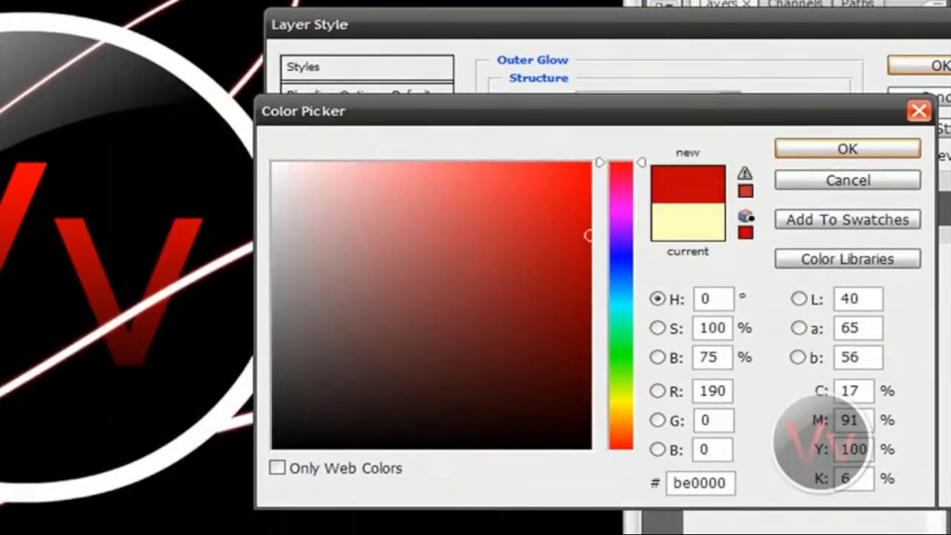
Try a cyan glow color, #00b7b5, and return to a bright red, #e80000.
{"action": "left_click_drag", "start_coordinate": [613, 358], "coordinate": [592, 242]}
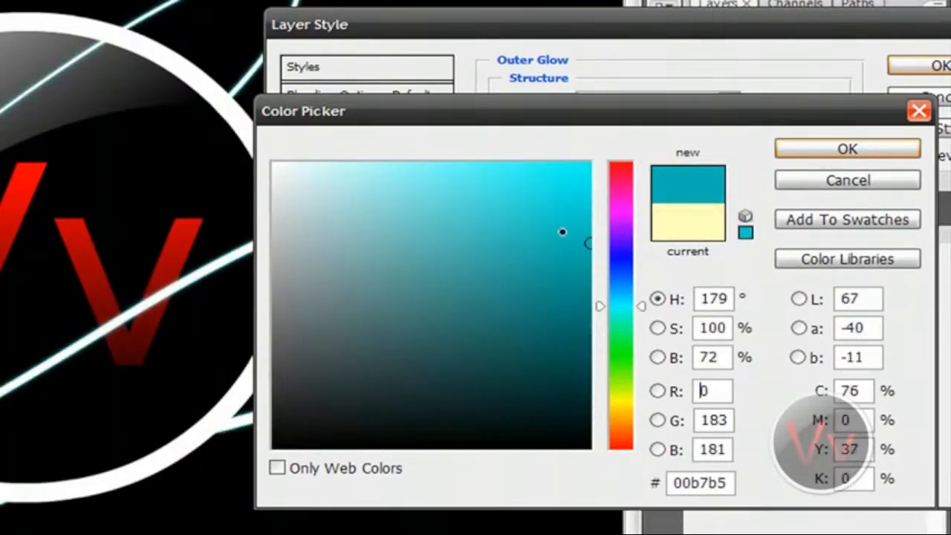
{"action": "left_click", "coordinate": [585, 212]}
{"action": "left_click_drag", "start_coordinate": [620, 201], "coordinate": [625, 161]}
{"action": "left_click", "coordinate": [590, 188]}
{"action": "left_click", "coordinate": [624, 312]}
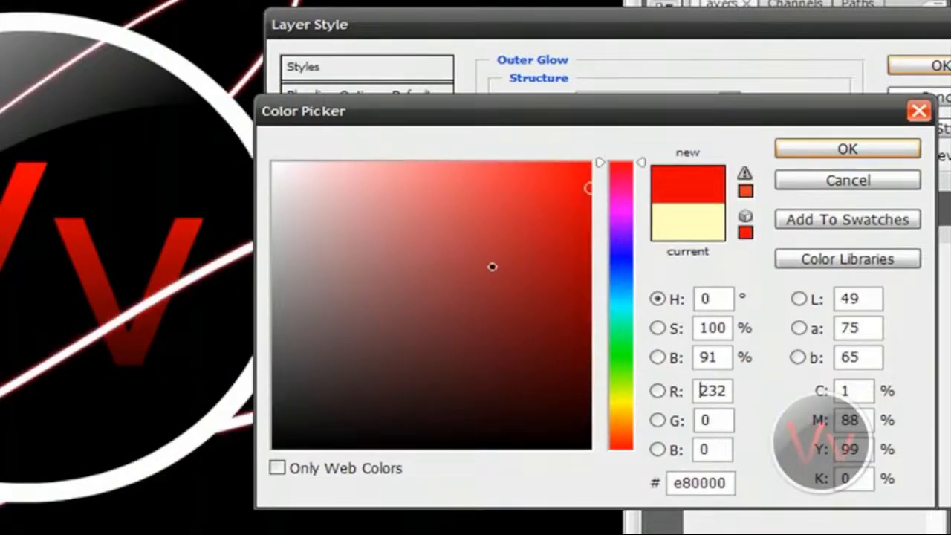
Fine-tune Layer 2's glow color to red #d50000 and accept it.
{"action": "left_click", "coordinate": [590, 236]}
{"action": "left_click", "coordinate": [589, 231]}
{"action": "mouse_move", "coordinate": [590, 231]}
{"action": "left_mouse_down"}
{"action": "mouse_move", "coordinate": [601, 204]}
{"action": "mouse_move", "coordinate": [592, 161]}
{"action": "left_mouse_up"}
{"action": "mouse_move", "coordinate": [425, 277]}
{"action": "left_mouse_down"}
{"action": "mouse_move", "coordinate": [559, 269]}
{"action": "mouse_move", "coordinate": [627, 225]}
{"action": "mouse_move", "coordinate": [626, 208]}
{"action": "left_mouse_up"}
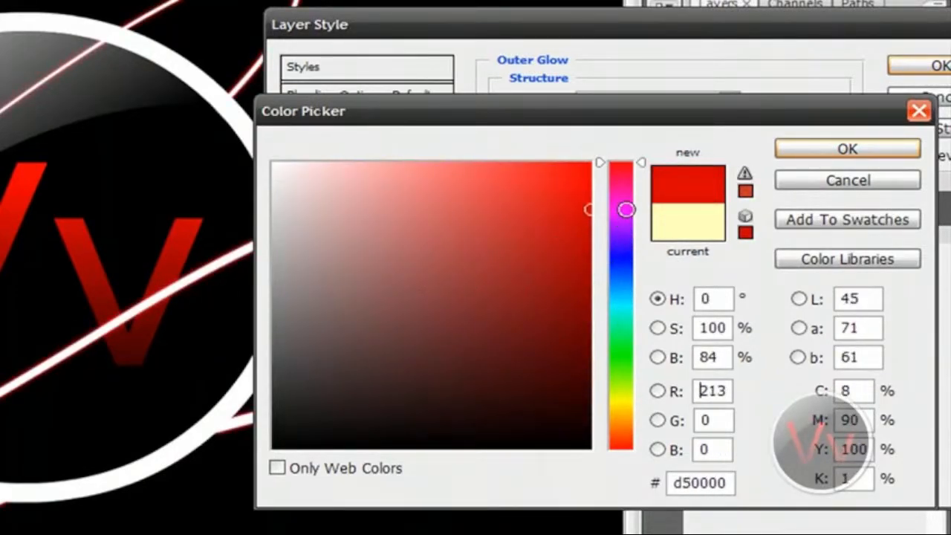
{"action": "left_click", "coordinate": [803, 148]}
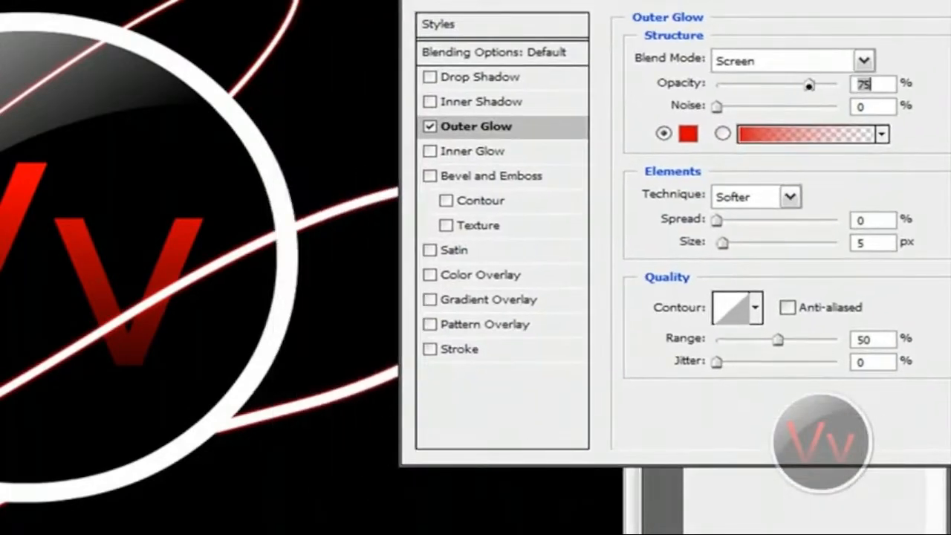
Set Layer 2's glow opacity to 100% and spread to 9%, keeping the Screen blend mode.
{"action": "left_click_drag", "start_coordinate": [809, 85], "coordinate": [838, 84]}
{"action": "left_click", "coordinate": [797, 62]}
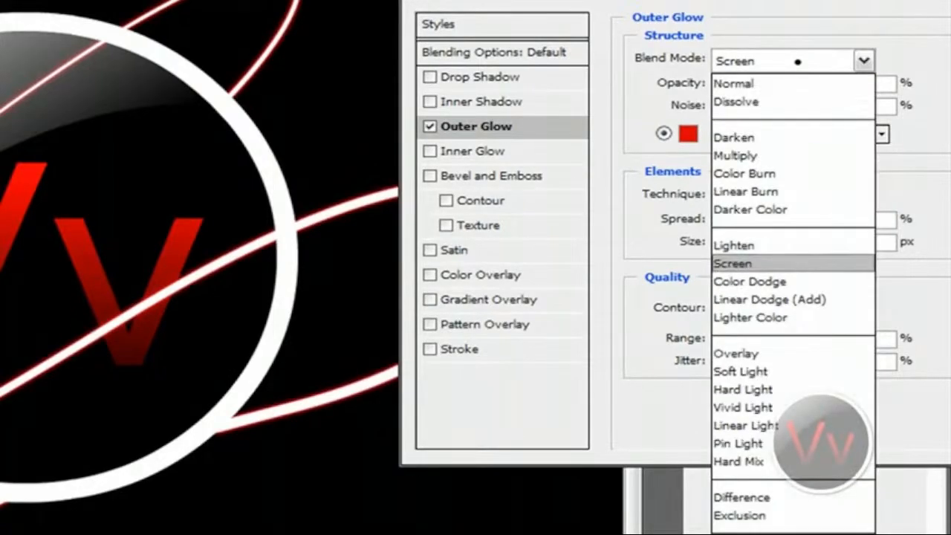
{"action": "left_click", "coordinate": [797, 61]}
{"action": "mouse_move", "coordinate": [716, 220]}
{"action": "left_mouse_down"}
{"action": "mouse_move", "coordinate": [752, 221]}
{"action": "mouse_move", "coordinate": [728, 244]}
{"action": "mouse_move", "coordinate": [765, 243]}
{"action": "mouse_move", "coordinate": [727, 220]}
{"action": "left_mouse_up"}
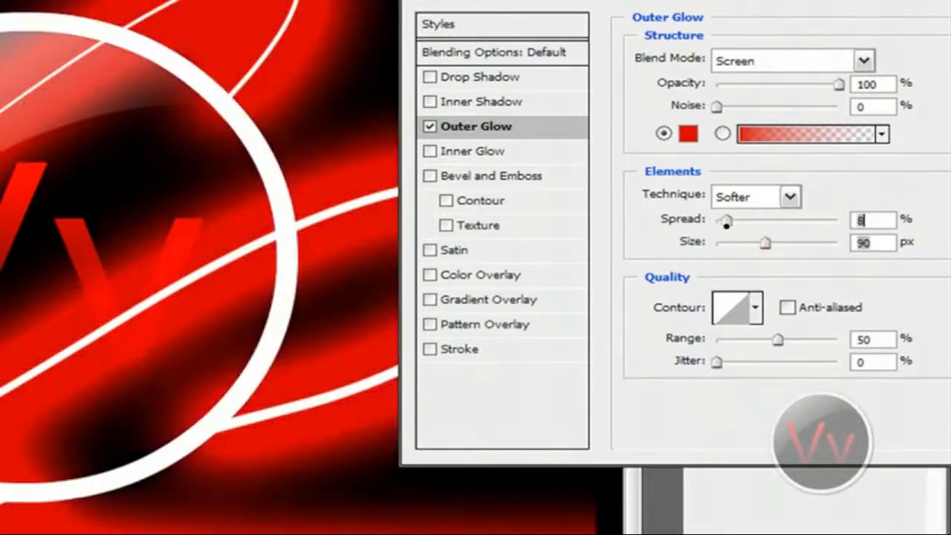
Compare small and large glow sizes on Layer 2 and set the size to 18 px.
{"action": "left_click_drag", "start_coordinate": [765, 245], "coordinate": [731, 243]}
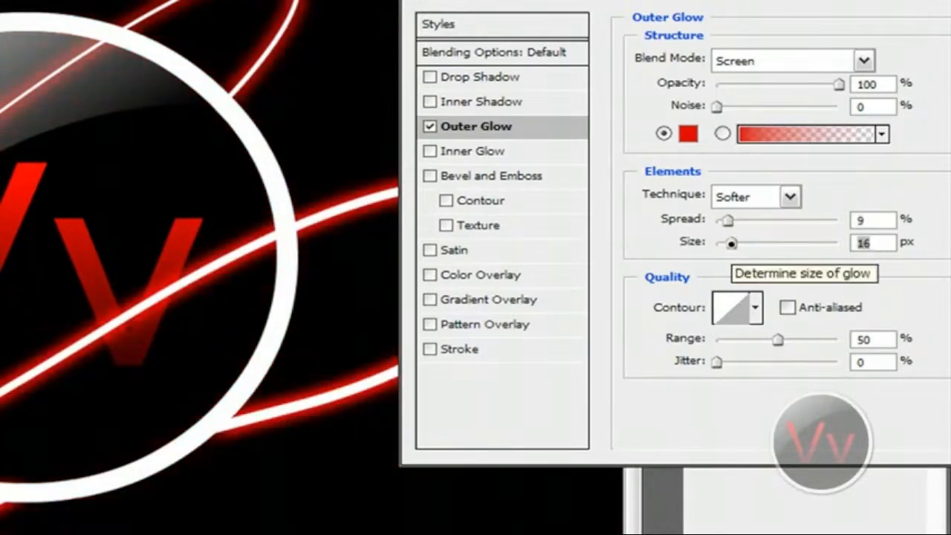
{"action": "left_click_drag", "start_coordinate": [734, 242], "coordinate": [761, 243]}
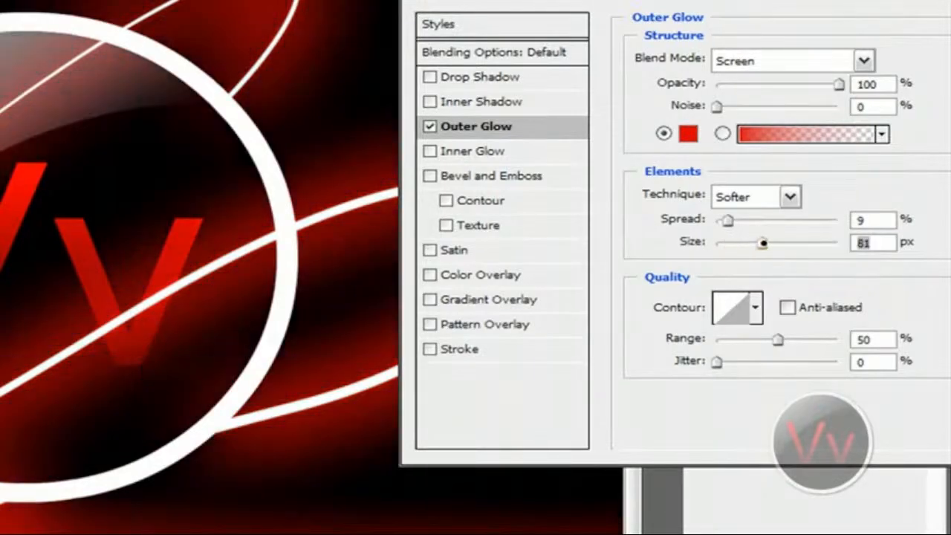
{"action": "left_click_drag", "start_coordinate": [762, 243], "coordinate": [733, 243]}
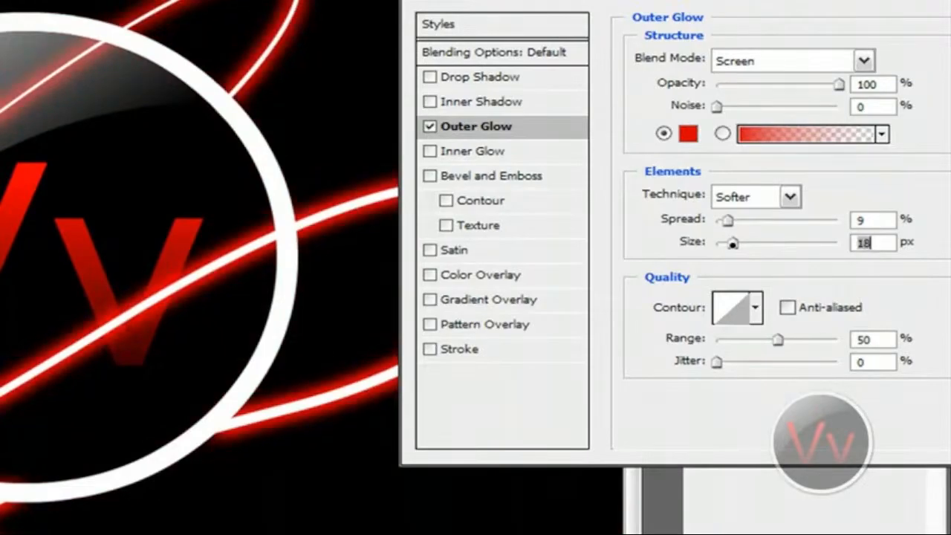
Set the glow's range to 65% and apply the layer style to Layer 2.
{"action": "mouse_move", "coordinate": [778, 339]}
{"action": "left_mouse_down"}
{"action": "mouse_move", "coordinate": [820, 339]}
{"action": "mouse_move", "coordinate": [795, 339]}
{"action": "left_mouse_up"}
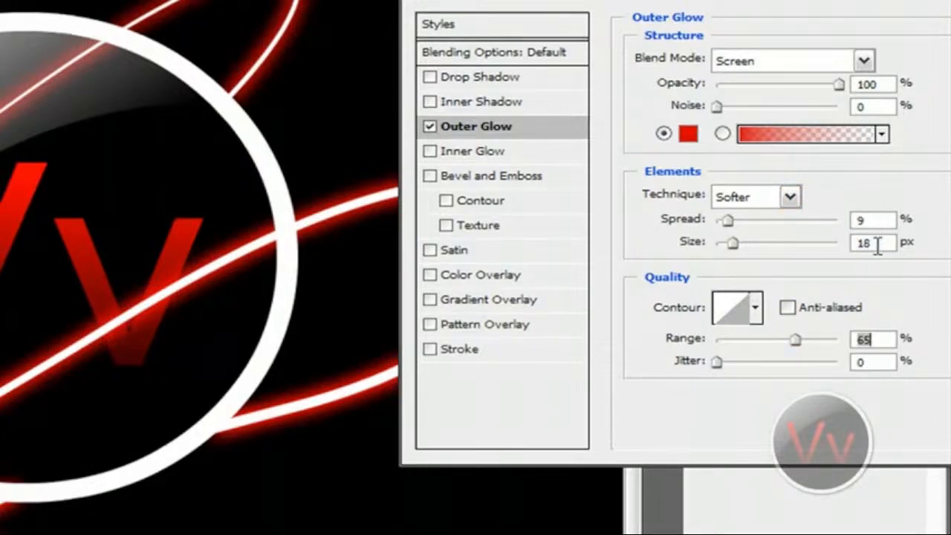
{"action": "left_click", "coordinate": [877, 339]}
{"action": "left_click_drag", "start_coordinate": [768, 0], "coordinate": [424, 49]}
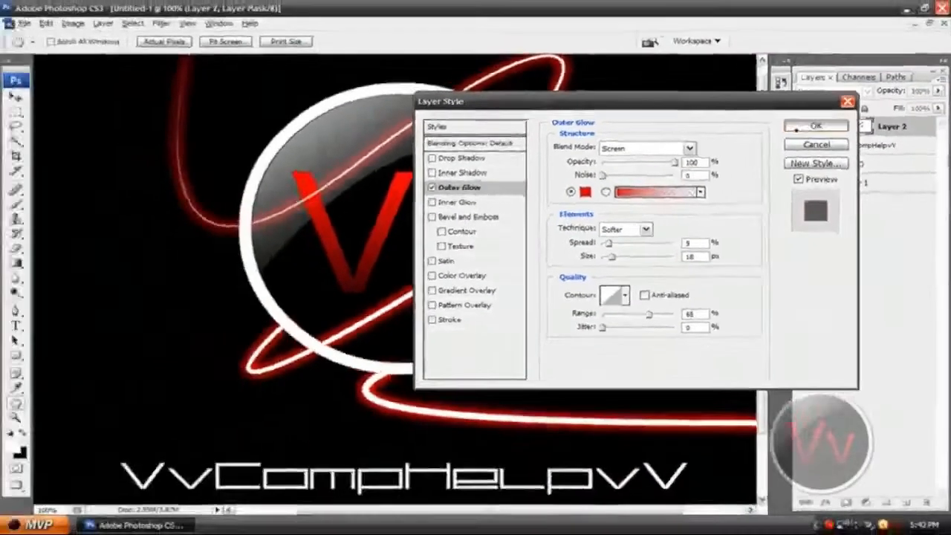
{"action": "left_click", "coordinate": [732, 86]}
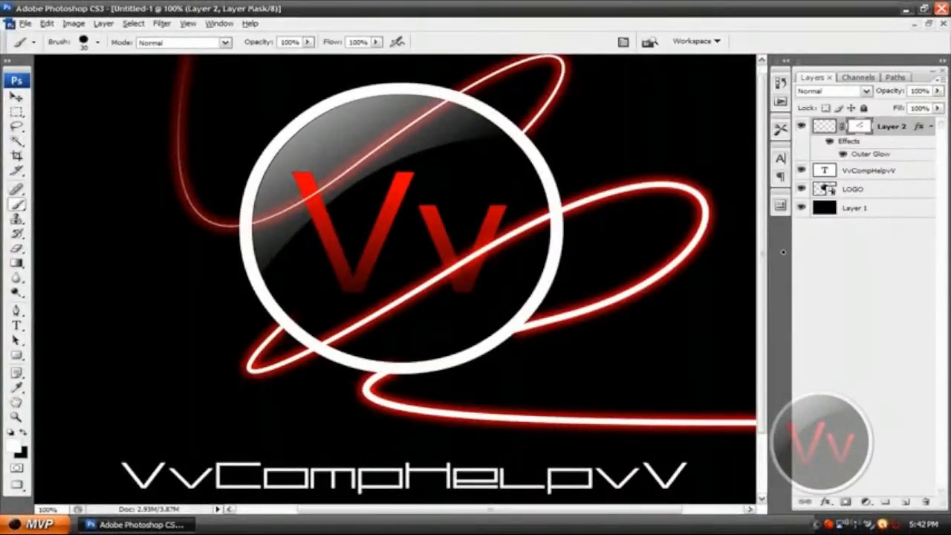
Examine the whole composition and the red glow along the curved line at different magnifications.
{"action": "key", "text": "ctrl+minus"}
{"action": "key", "text": "ctrl+minus"}
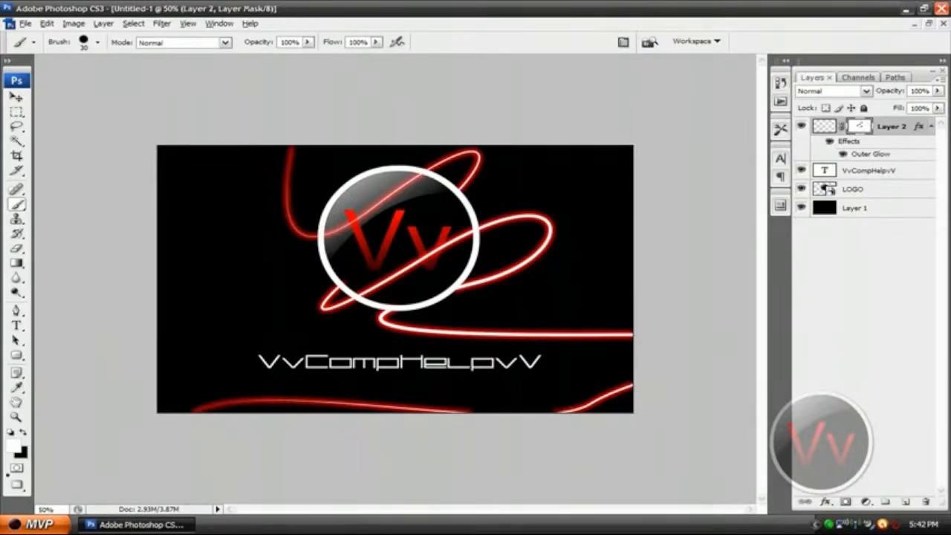
{"action": "key", "text": "x"}
{"action": "key", "text": "x"}
{"action": "key", "text": "ctrl+plus"}
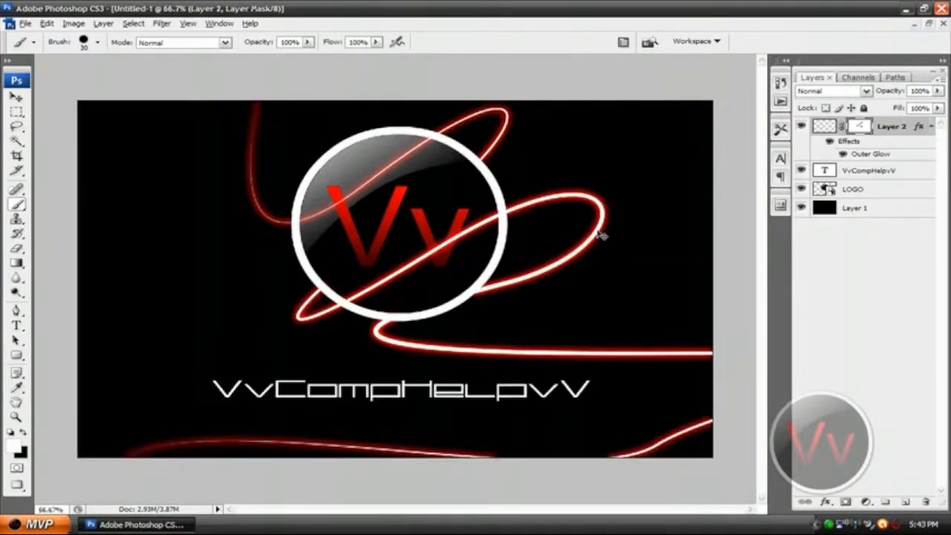
{"action": "key", "text": "ctrl+plus"}
{"action": "key", "text": "ctrl+minus"}
{"action": "key", "text": "ctrl+minus"}
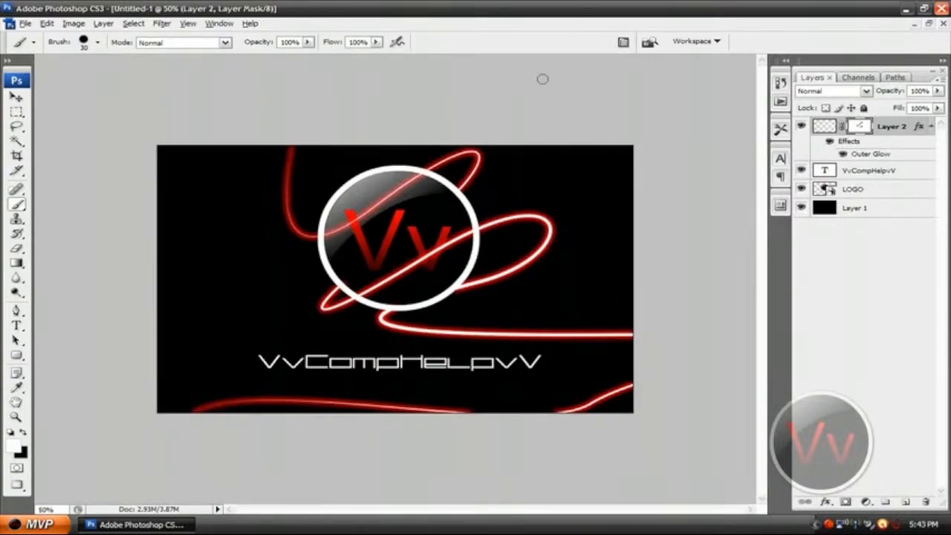
Add an Outer Glow layer style to the VvCompHelpvV text layer.
{"action": "left_click", "coordinate": [863, 174]}
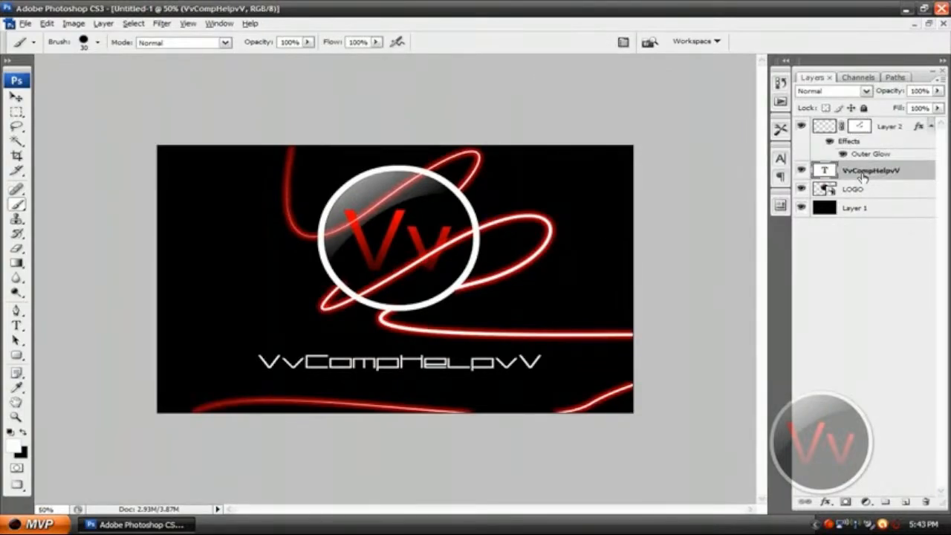
{"action": "right_click", "coordinate": [863, 174]}
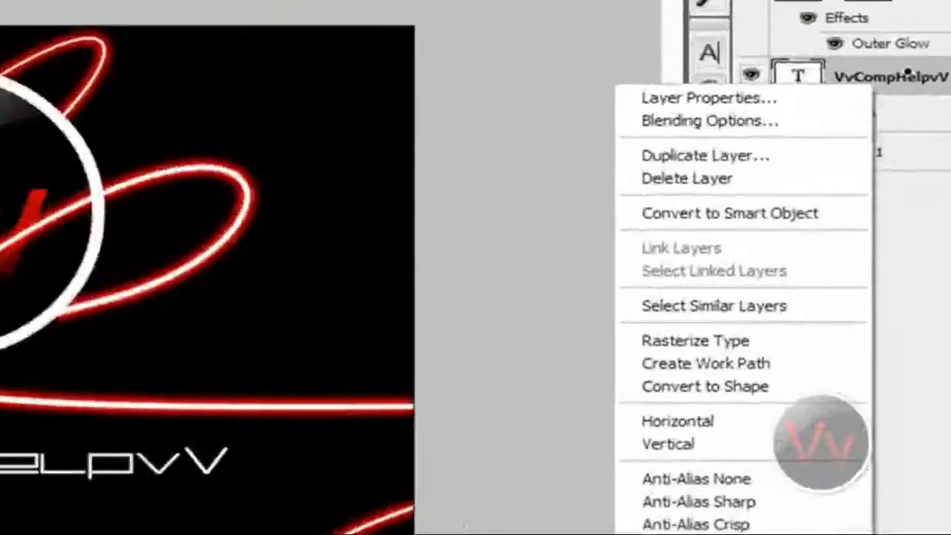
{"action": "left_click", "coordinate": [820, 119]}
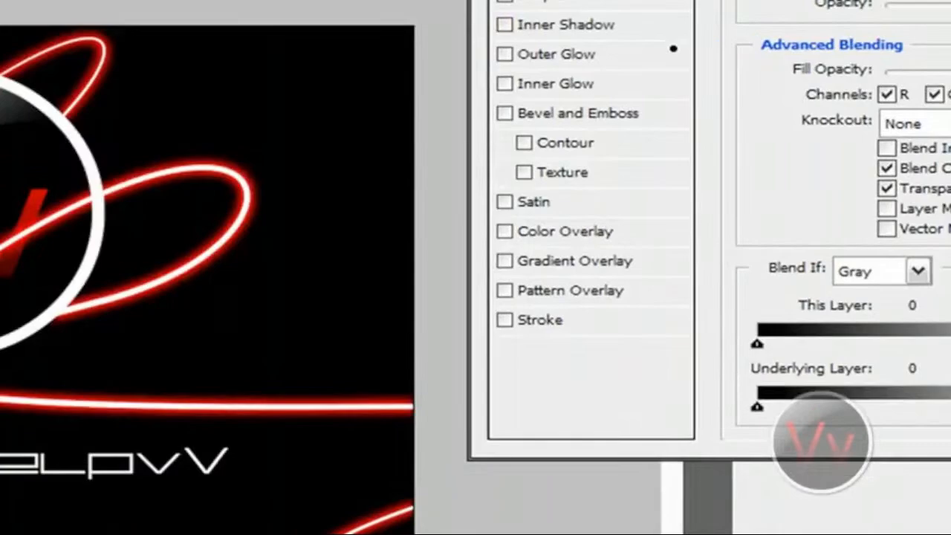
{"action": "left_click", "coordinate": [189, 105]}
{"action": "left_click_drag", "start_coordinate": [829, 2], "coordinate": [743, 0]}
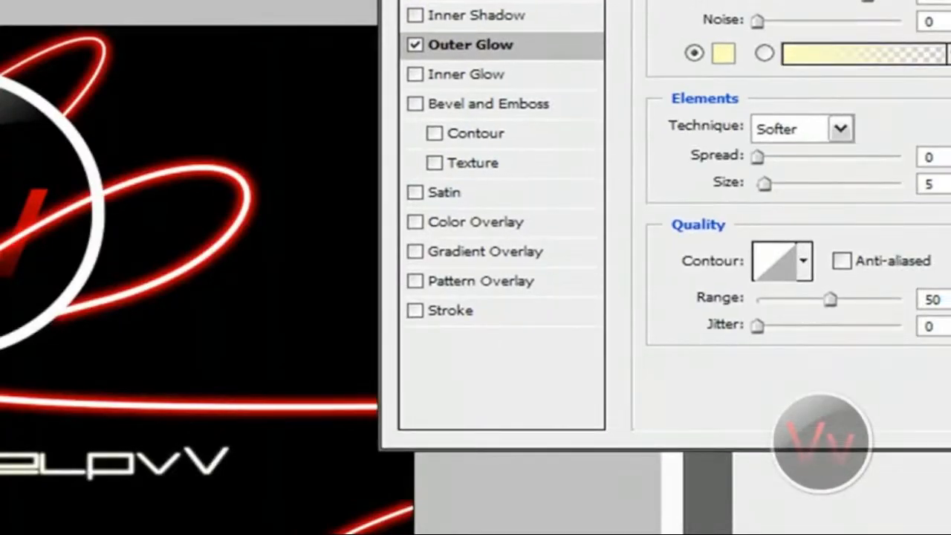
Set the text's glow color to red #d80000 and apply the layer style with the other glow settings at their defaults.
{"action": "left_click", "coordinate": [721, 63]}
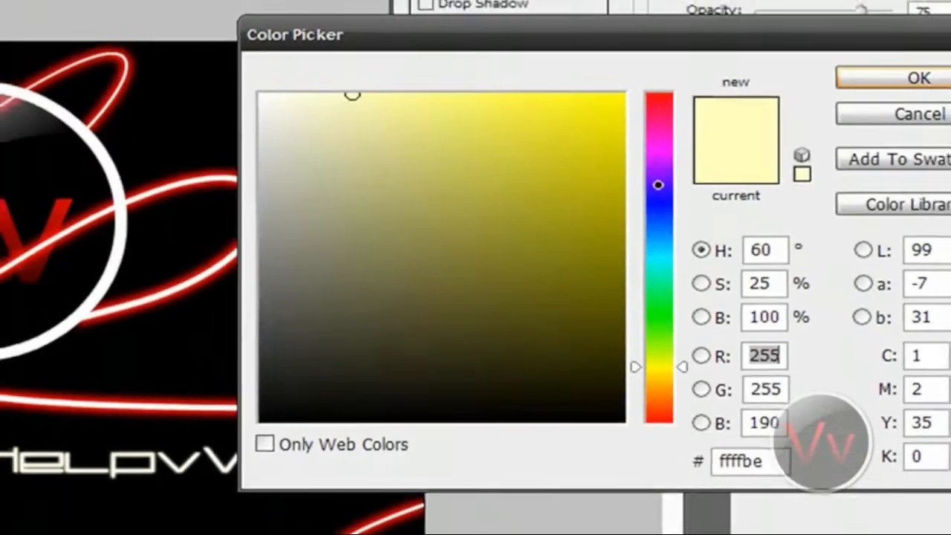
{"action": "left_click_drag", "start_coordinate": [658, 175], "coordinate": [653, 60]}
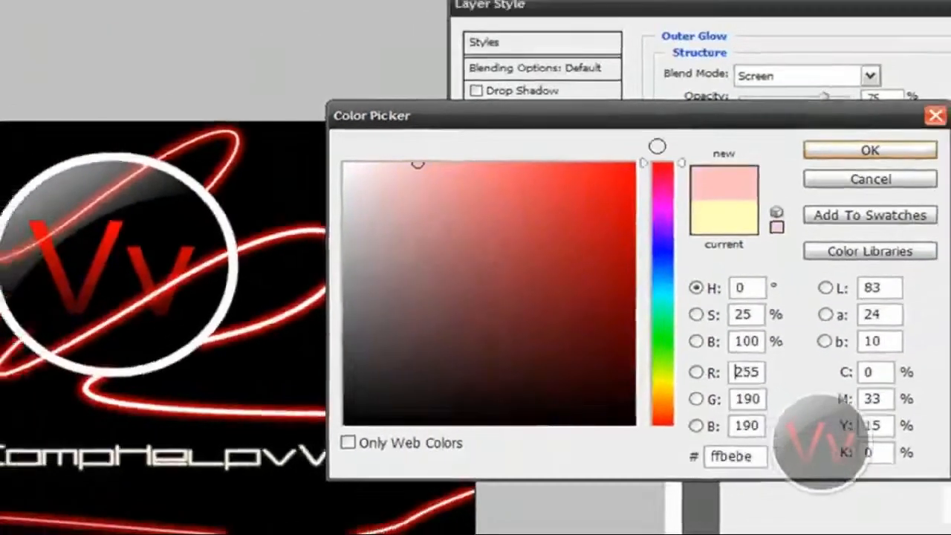
{"action": "left_click_drag", "start_coordinate": [603, 119], "coordinate": [720, 151]}
{"action": "left_click_drag", "start_coordinate": [571, 240], "coordinate": [641, 193]}
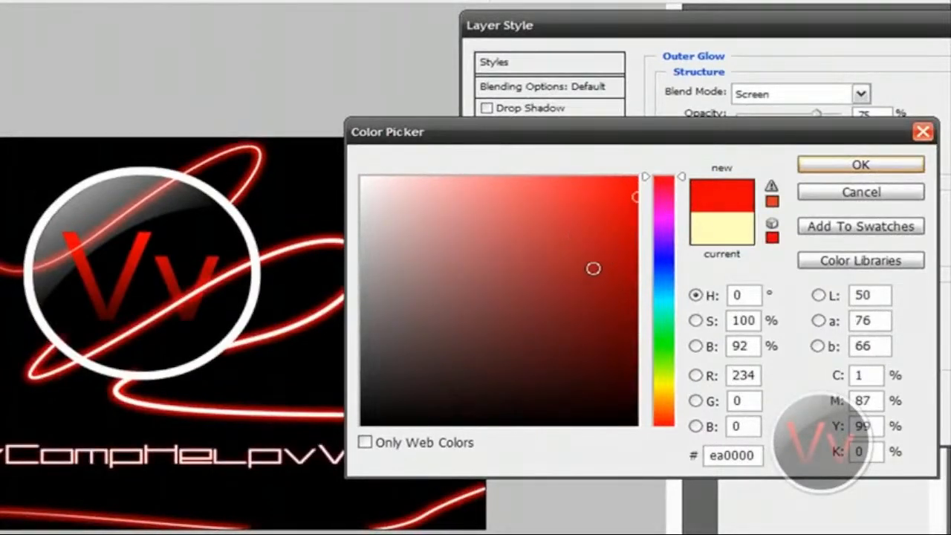
{"action": "left_click_drag", "start_coordinate": [585, 254], "coordinate": [674, 216]}
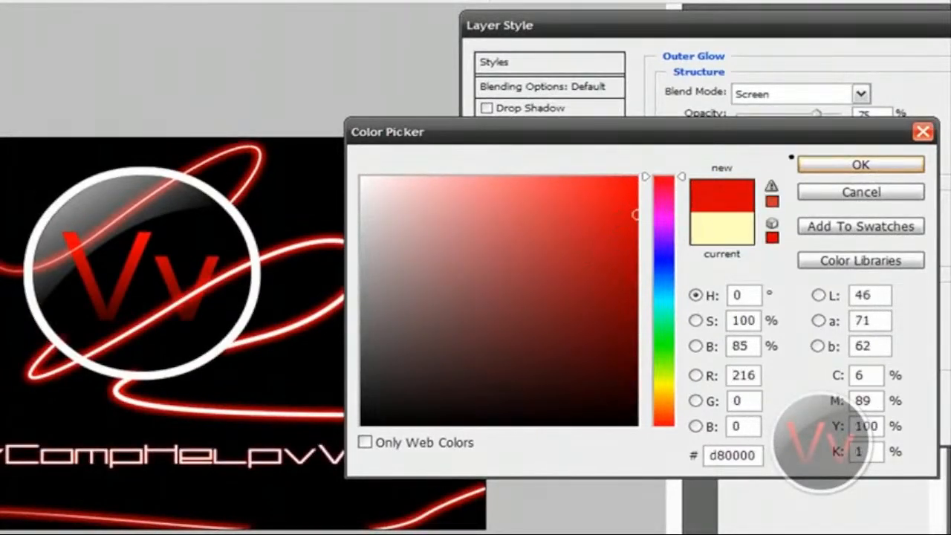
{"action": "left_click", "coordinate": [637, 216]}
{"action": "left_click", "coordinate": [854, 164]}
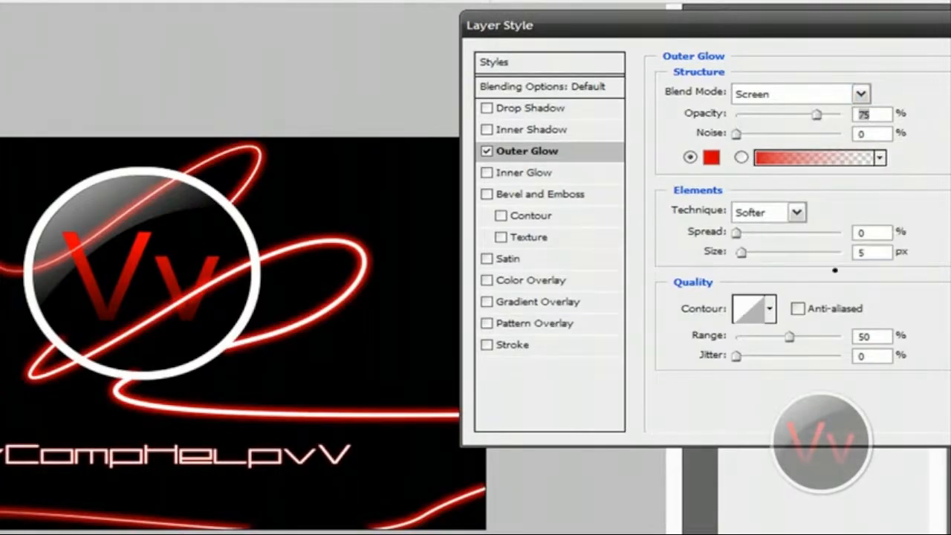
{"action": "left_click_drag", "start_coordinate": [829, 27], "coordinate": [705, 18]}
{"action": "left_click", "coordinate": [909, 52]}
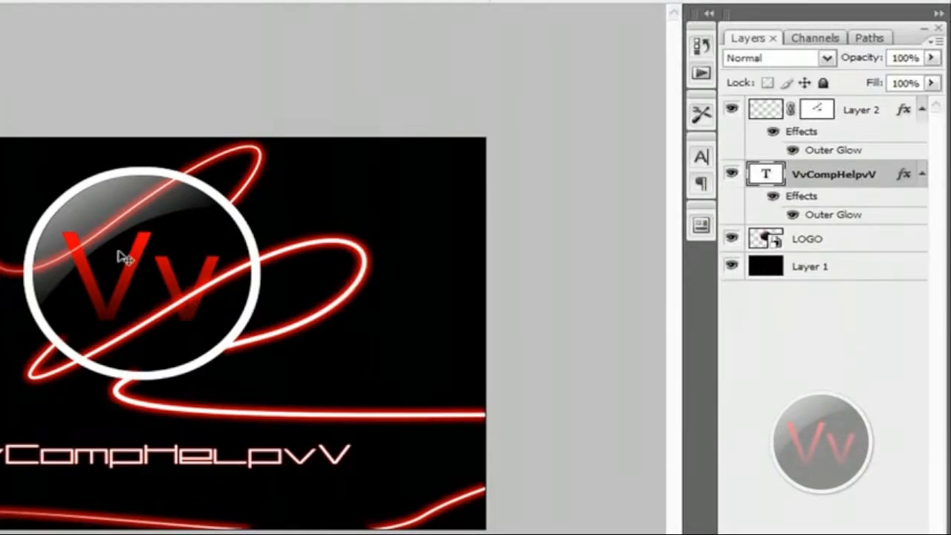
Inspect the red glow on the text and curved line up close and across the whole composition.
{"action": "scroll", "coordinate": [122, 257], "scroll_direction": "up", "scroll_amount": 1}
{"action": "scroll", "coordinate": [123, 256], "scroll_direction": "up", "scroll_amount": 1}
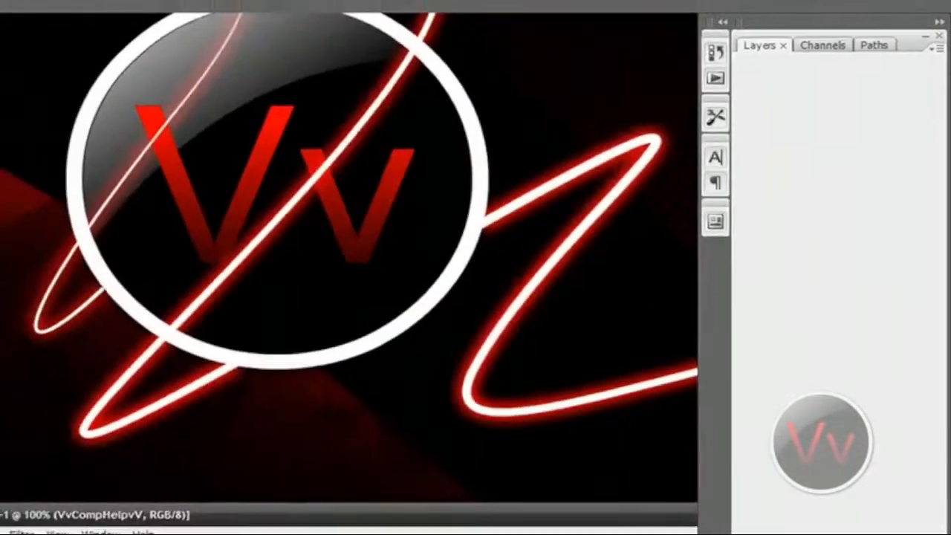
{"action": "left_click_drag", "start_coordinate": [363, 515], "coordinate": [456, 112]}
{"action": "double_click", "coordinate": [456, 113]}
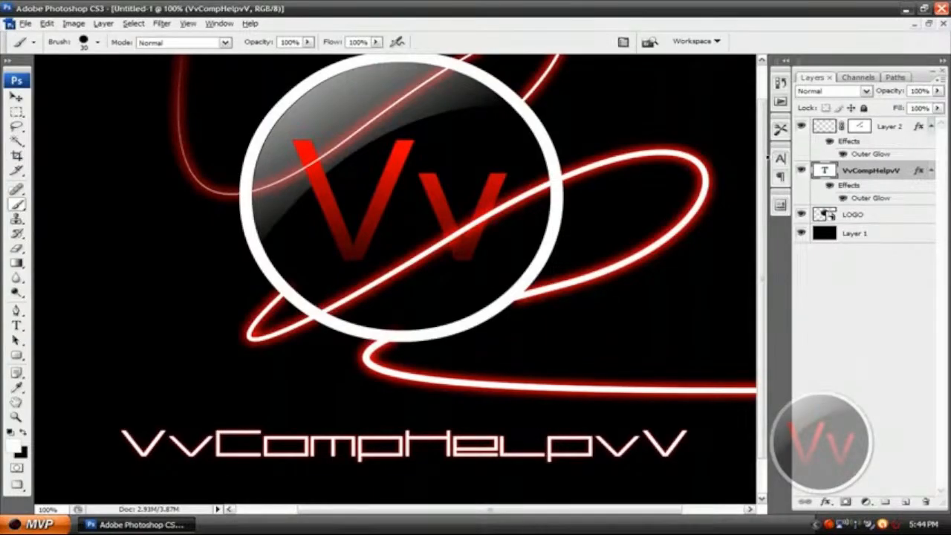
{"action": "key", "text": "ctrl+minus"}
{"action": "key", "text": "ctrl+minus"}
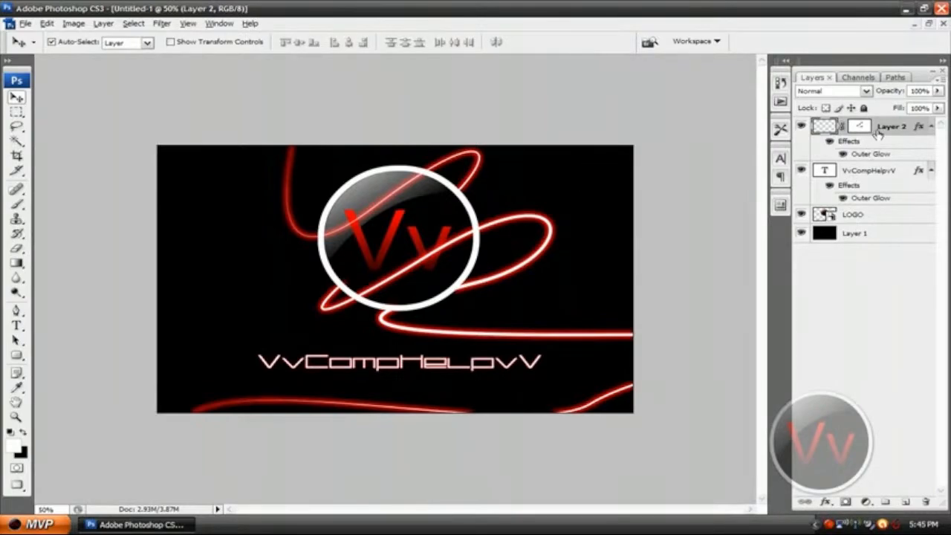
Add a new layer above Layer 2 and stamp the 959 px grid brush in white over the canvas's lower-left area.
{"action": "left_click", "coordinate": [908, 502]}
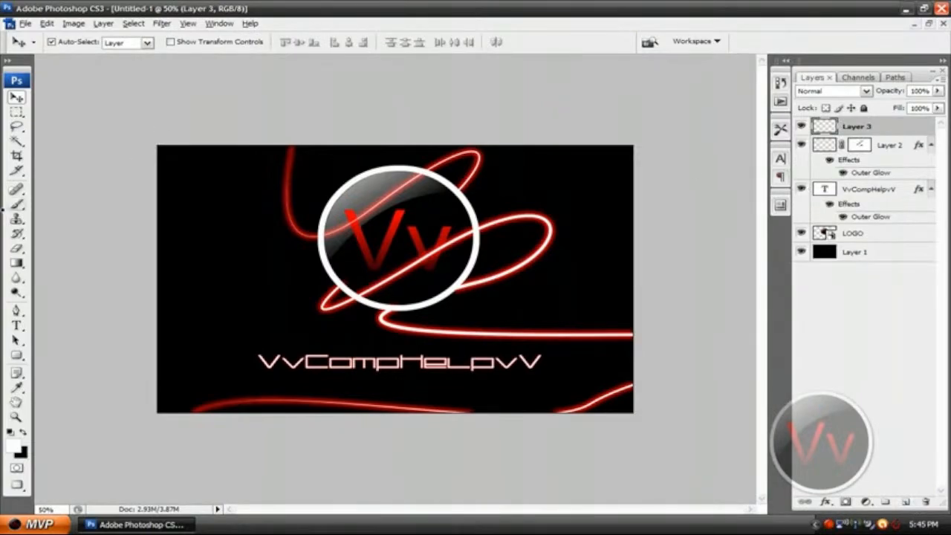
{"action": "left_click", "coordinate": [17, 208]}
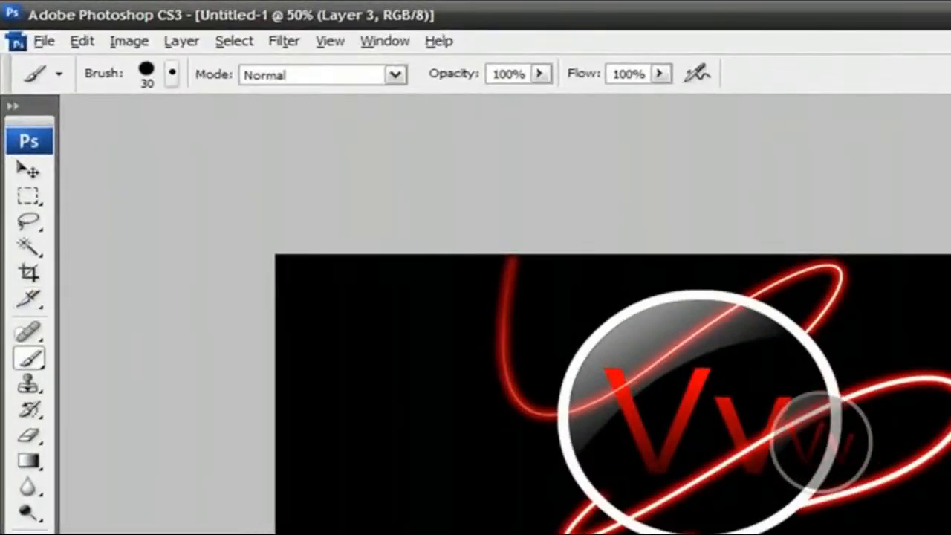
{"action": "left_click", "coordinate": [98, 43]}
{"action": "mouse_move", "coordinate": [473, 272]}
{"action": "left_mouse_down"}
{"action": "mouse_move", "coordinate": [473, 531]}
{"action": "mouse_move", "coordinate": [374, 534]}
{"action": "mouse_move", "coordinate": [338, 495]}
{"action": "left_mouse_up"}
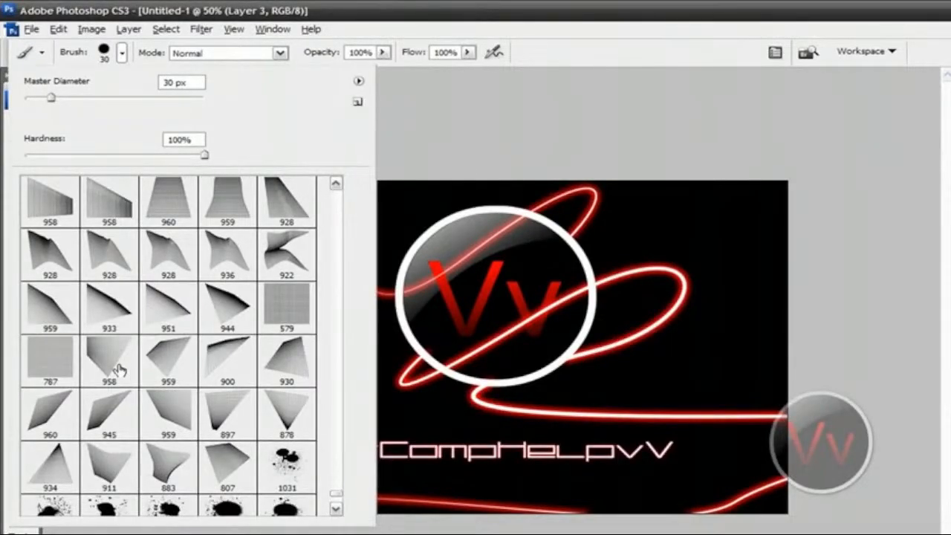
{"action": "left_click", "coordinate": [44, 306]}
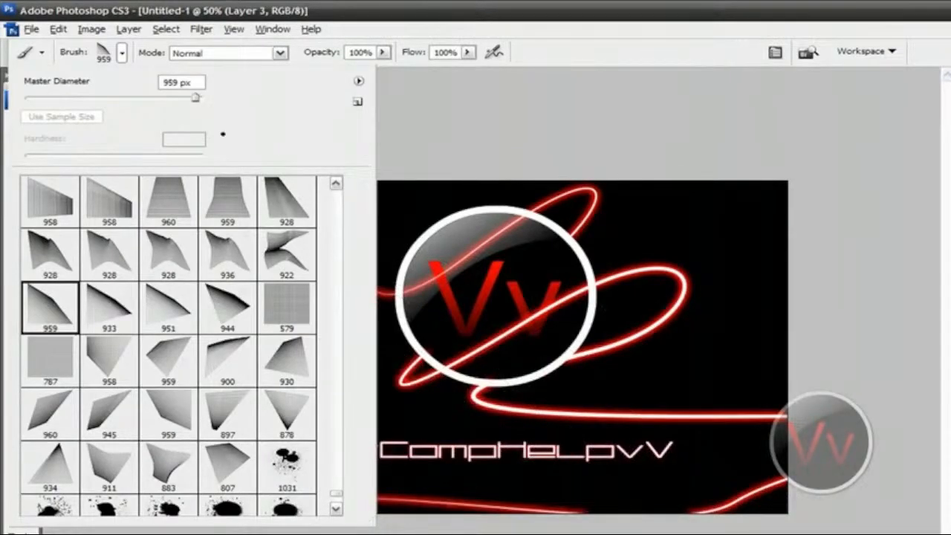
{"action": "left_click", "coordinate": [121, 53]}
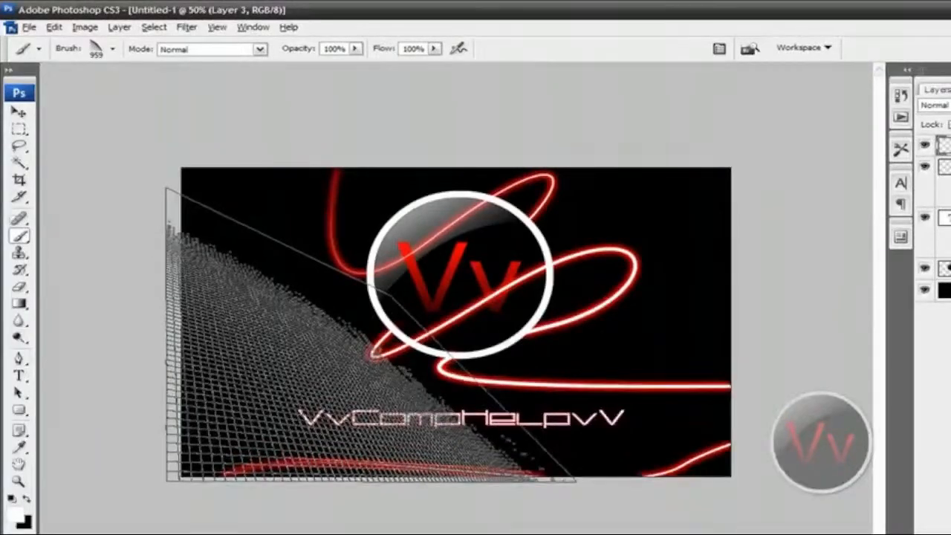
{"action": "left_click", "coordinate": [369, 334]}
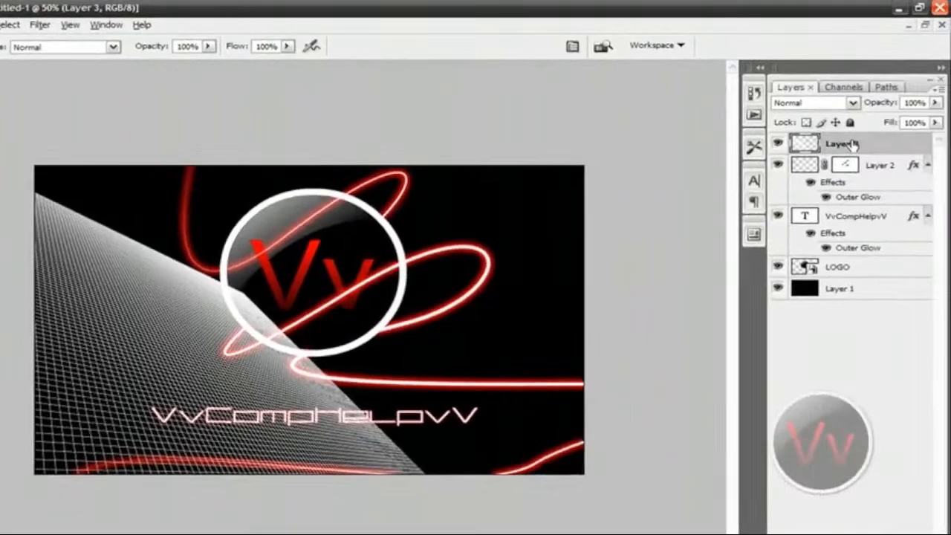
Add a Gradient Overlay to the grid layer, Layer 3, and open its black-to-white gradient for editing.
{"action": "right_click", "coordinate": [853, 142]}
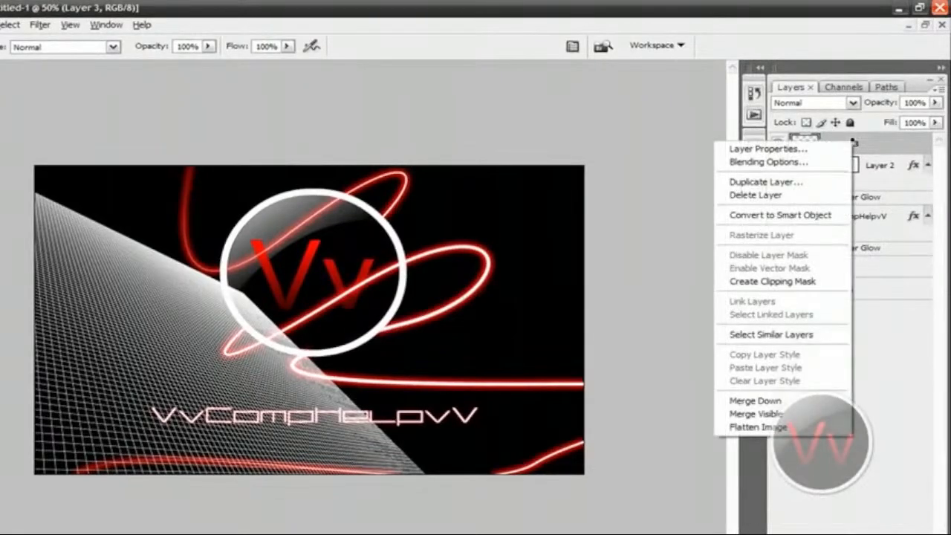
{"action": "left_click", "coordinate": [768, 161]}
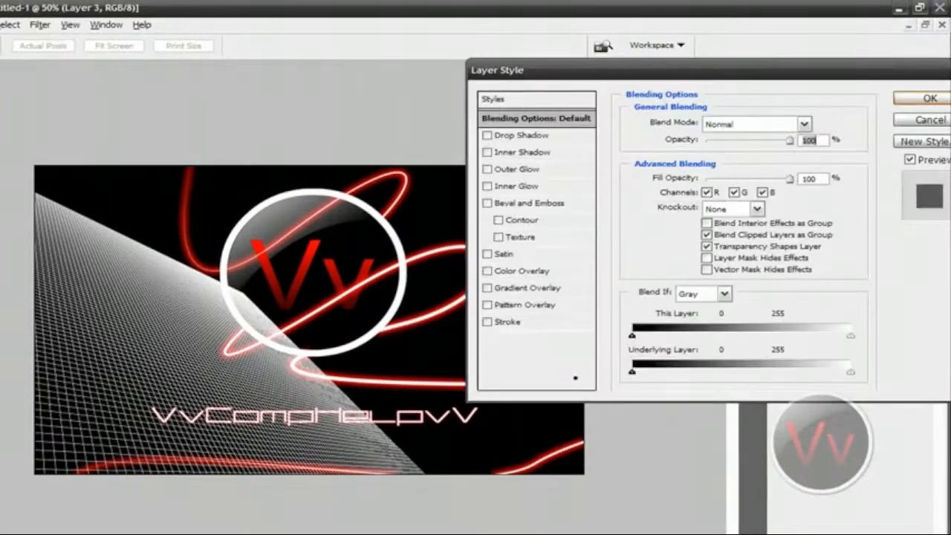
{"action": "left_click", "coordinate": [529, 290]}
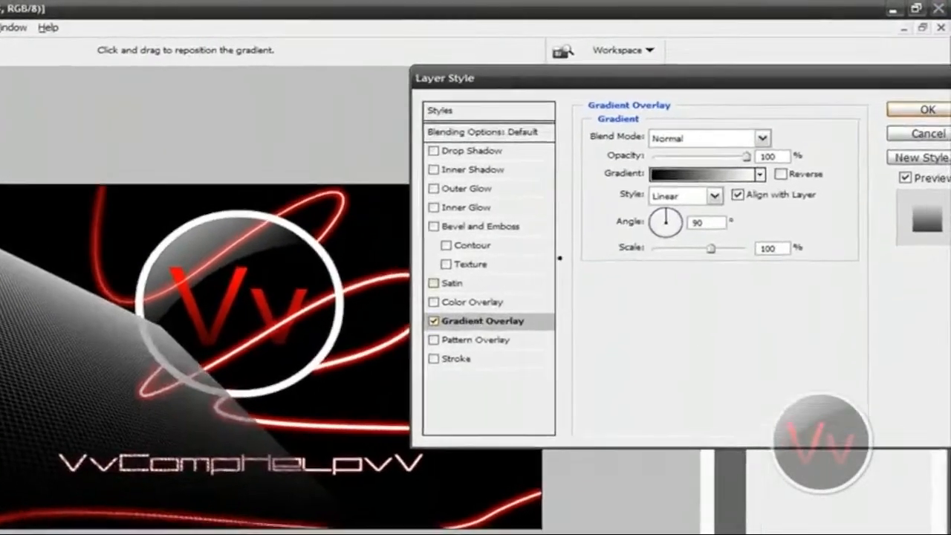
{"action": "left_click", "coordinate": [684, 177]}
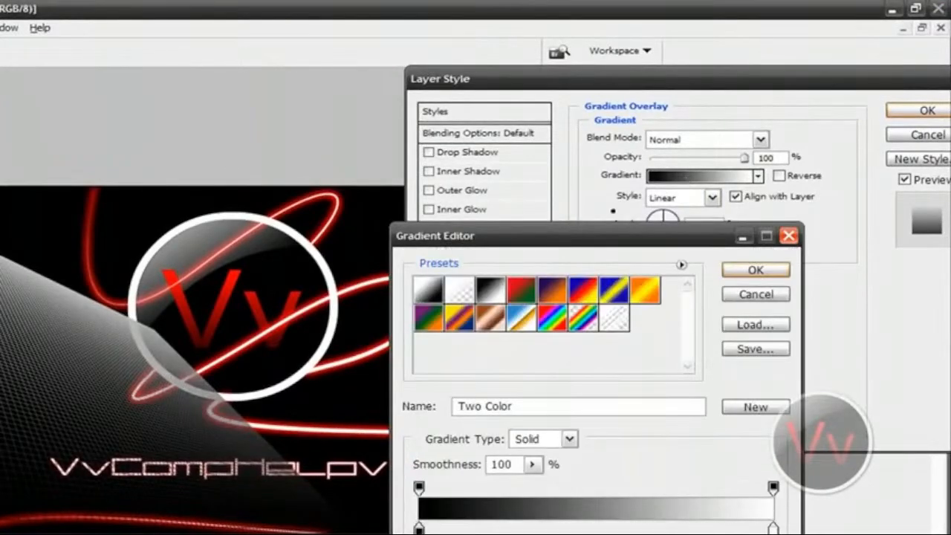
{"action": "left_click_drag", "start_coordinate": [609, 236], "coordinate": [650, 115]}
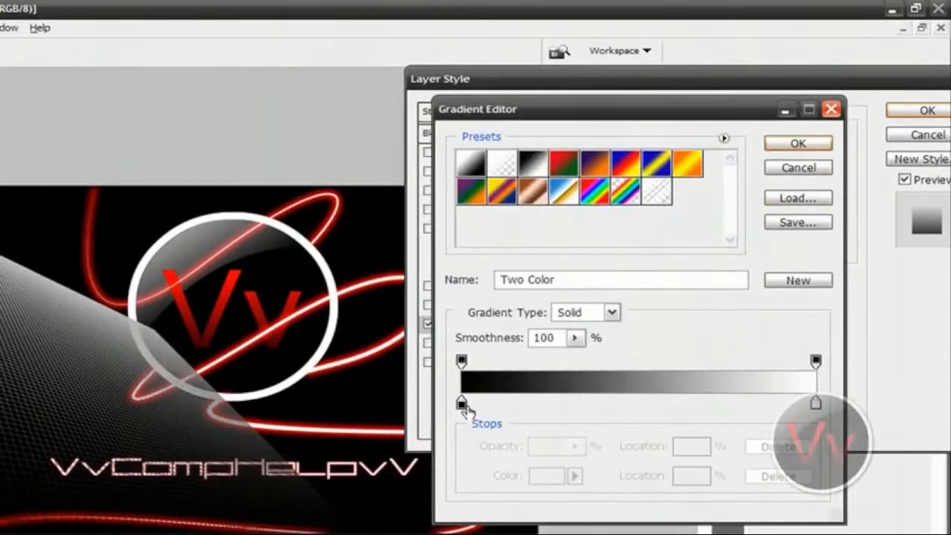
Set the gradient's white end stop to red #c10000 and apply the layer style.
{"action": "left_click", "coordinate": [816, 402]}
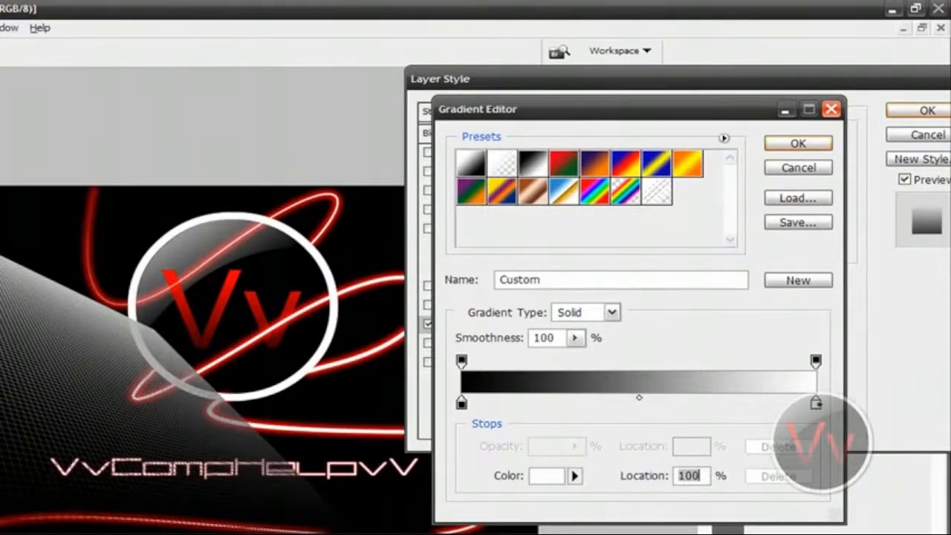
{"action": "left_click", "coordinate": [547, 480]}
{"action": "left_click_drag", "start_coordinate": [590, 304], "coordinate": [676, 287]}
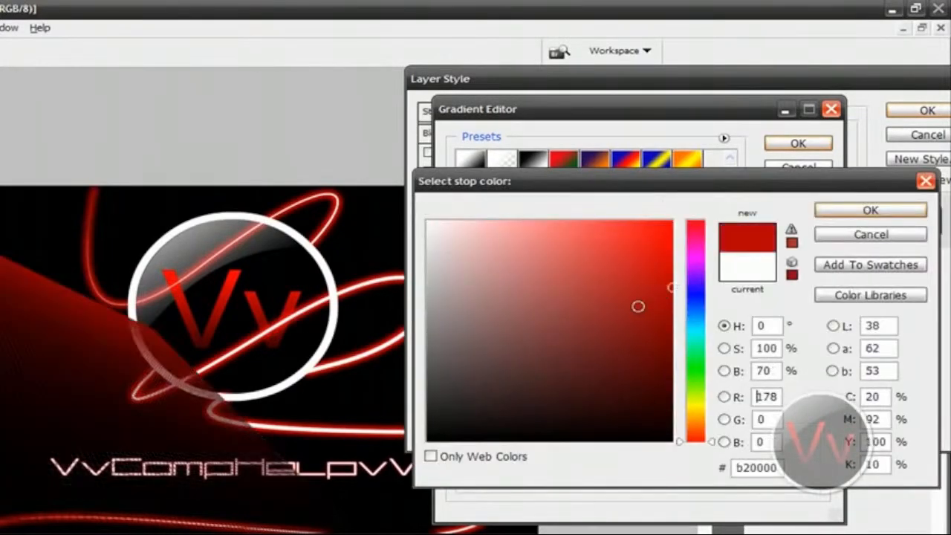
{"action": "left_click", "coordinate": [672, 284]}
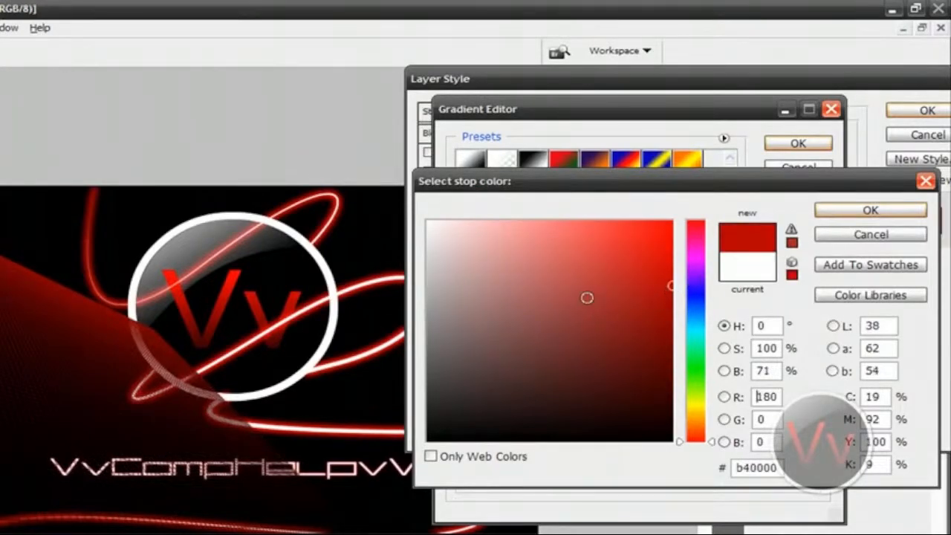
{"action": "left_click_drag", "start_coordinate": [587, 298], "coordinate": [737, 169]}
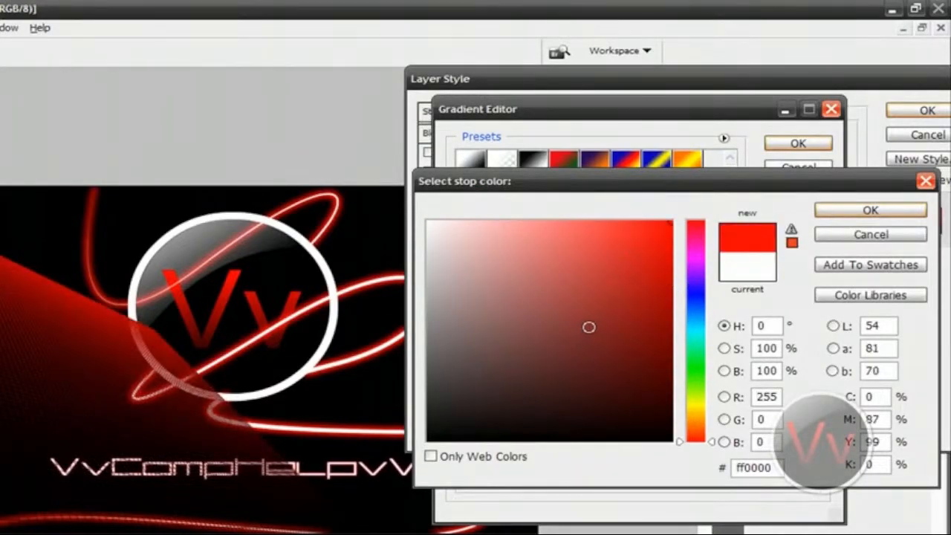
{"action": "left_click_drag", "start_coordinate": [597, 320], "coordinate": [742, 310]}
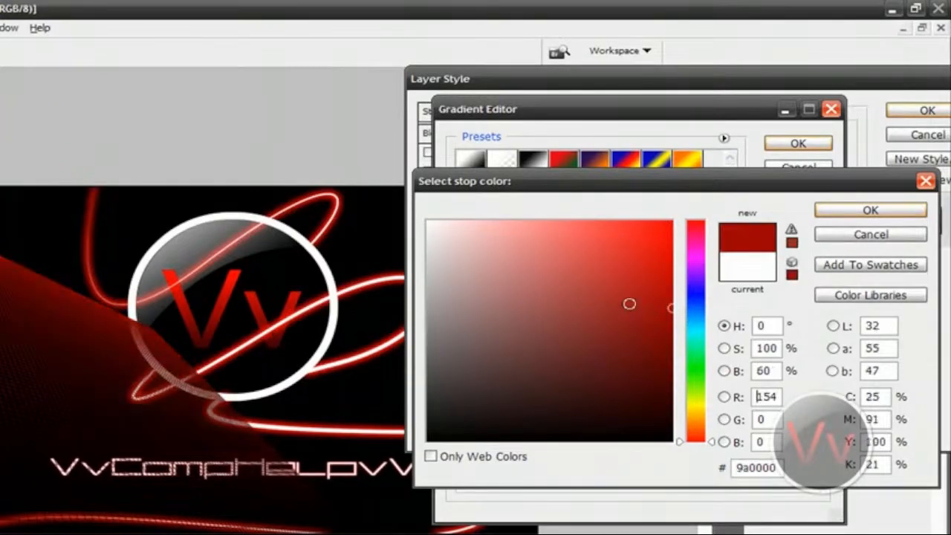
{"action": "left_click_drag", "start_coordinate": [630, 304], "coordinate": [688, 271]}
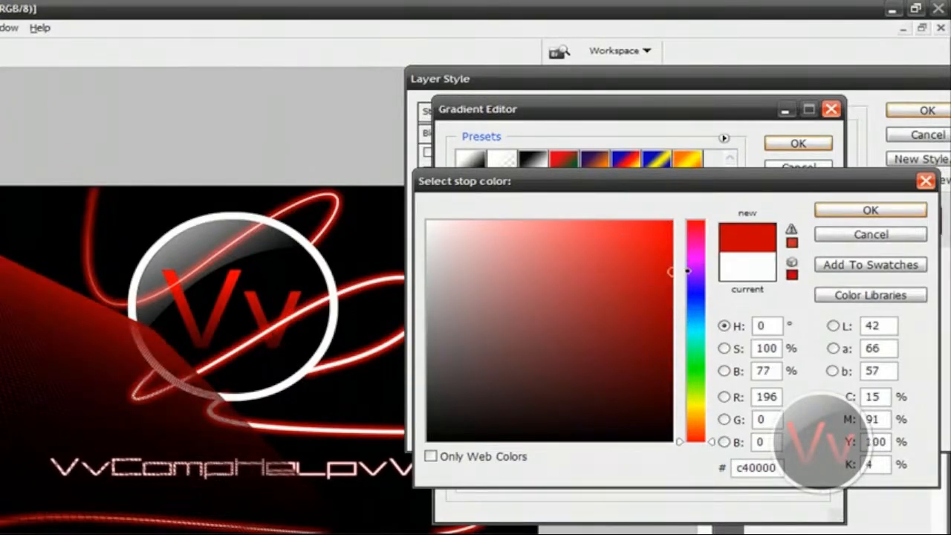
{"action": "left_click", "coordinate": [619, 282]}
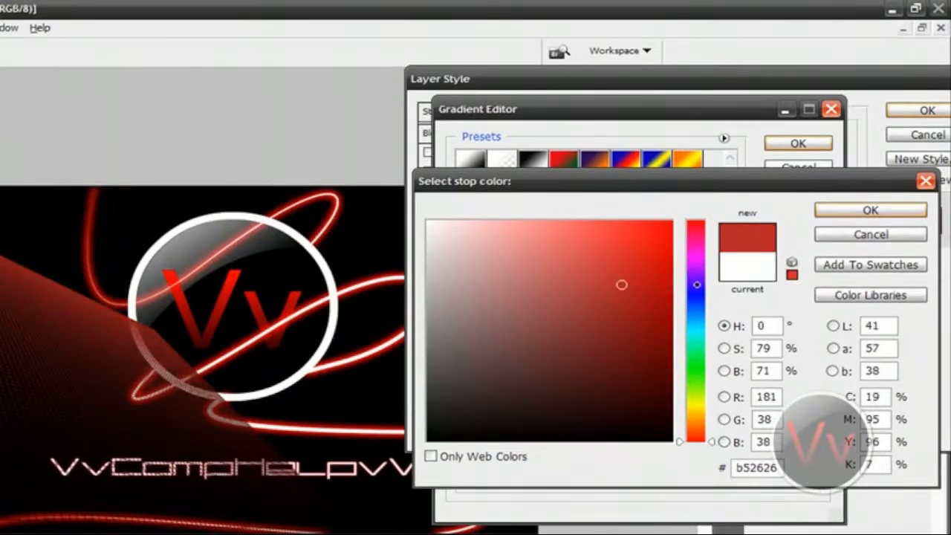
{"action": "left_click", "coordinate": [671, 257]}
{"action": "left_click", "coordinate": [671, 275]}
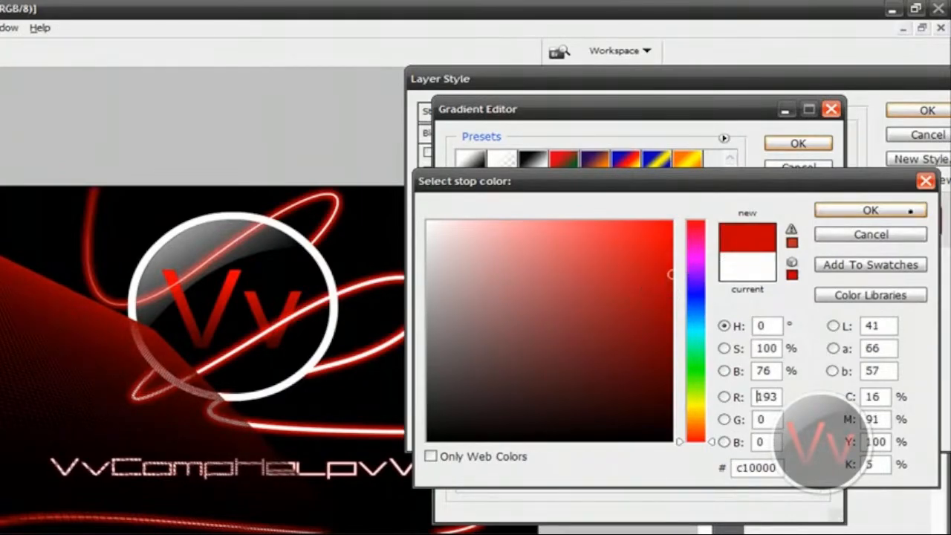
{"action": "left_click", "coordinate": [880, 214]}
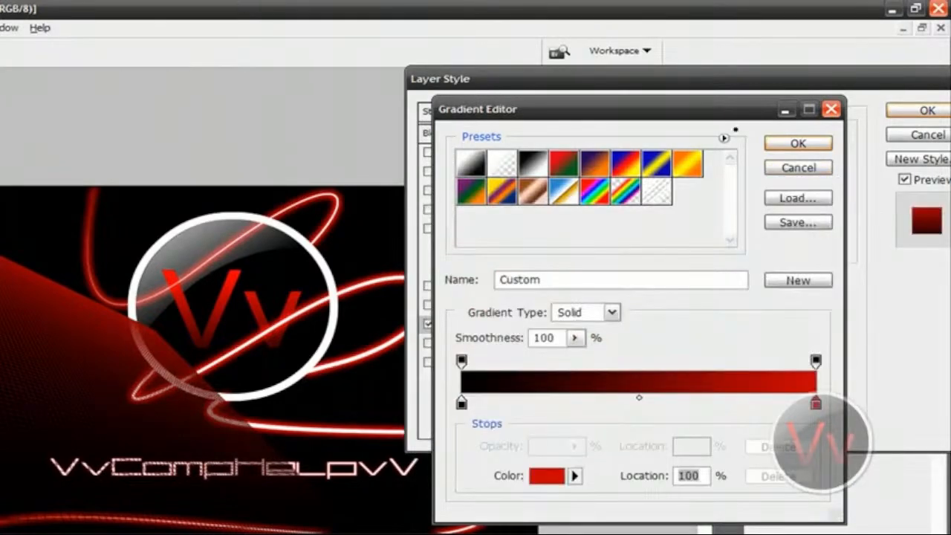
{"action": "left_click", "coordinate": [798, 142]}
{"action": "left_click", "coordinate": [926, 110]}
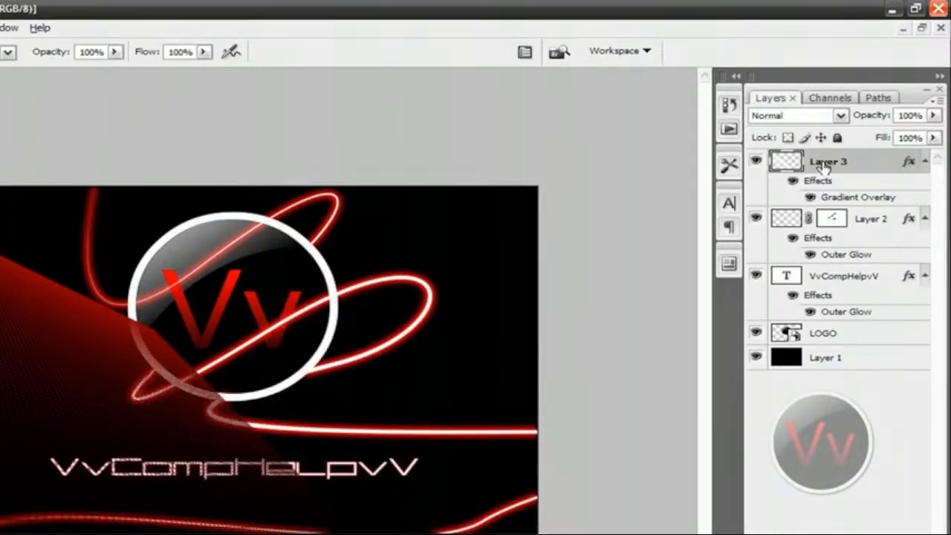
Move Layer 3 below the LOGO layer and add a new empty layer directly above Layer 3.
{"action": "left_click_drag", "start_coordinate": [832, 162], "coordinate": [847, 349]}
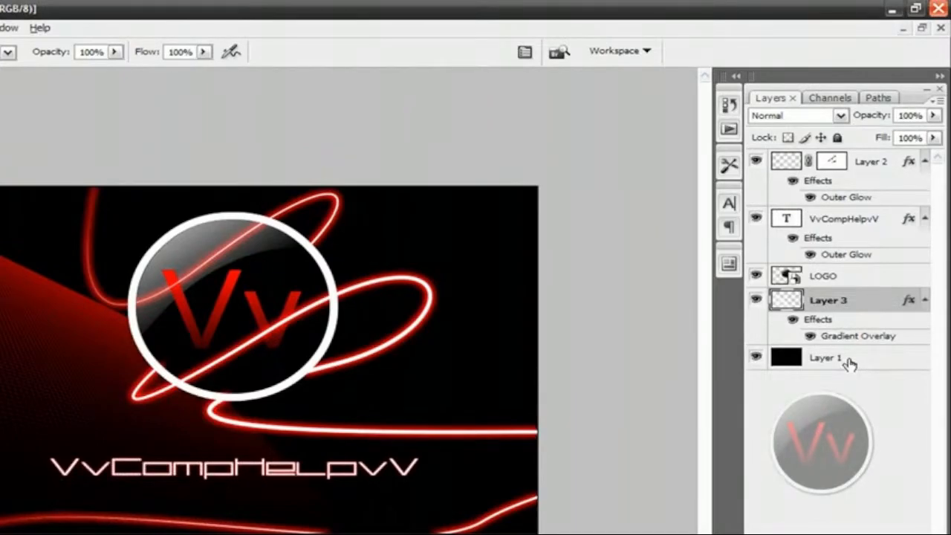
{"action": "left_click", "coordinate": [849, 363]}
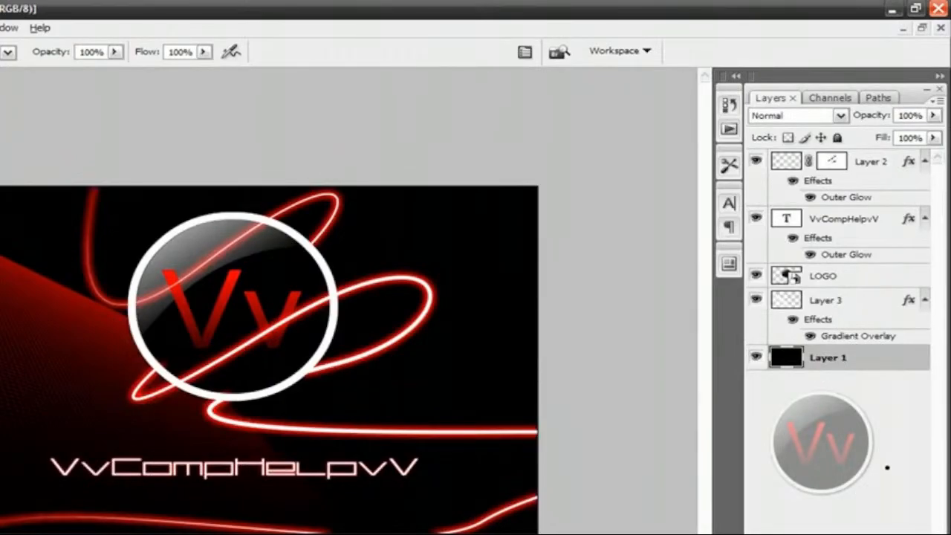
{"action": "left_click", "coordinate": [852, 299]}
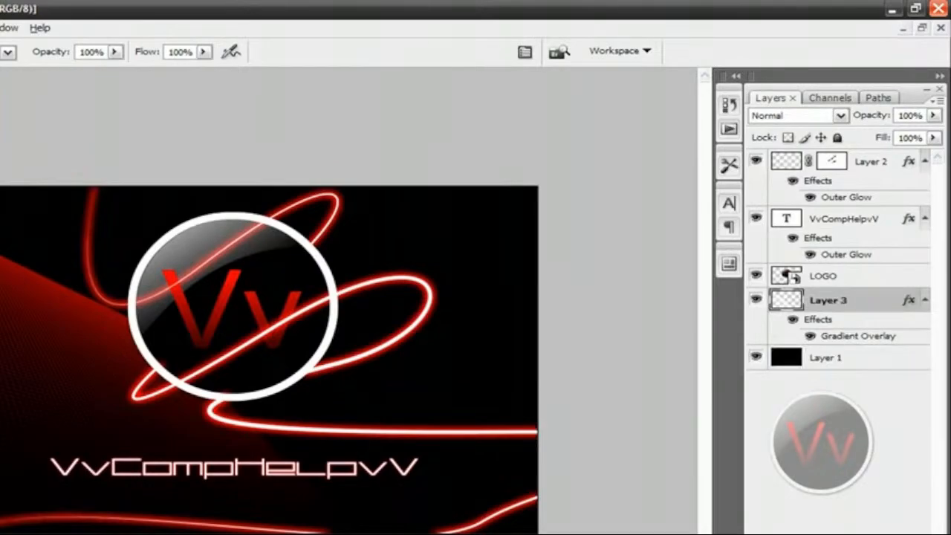
{"action": "key", "text": "ctrl+alt+shift+n"}
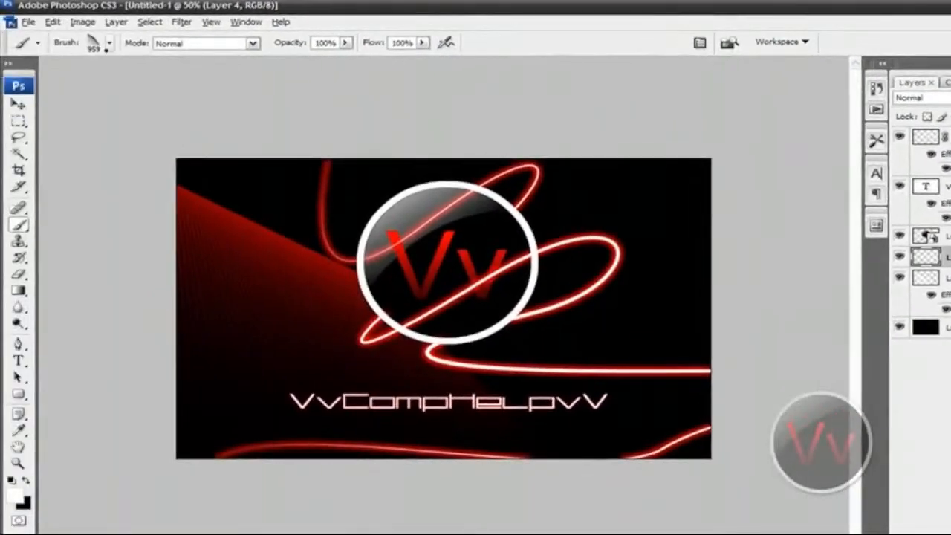
Try stamping the 944 px grid brush in white over the canvas's upper-right corner on the new layer, and undo the stamp.
{"action": "left_click", "coordinate": [110, 45]}
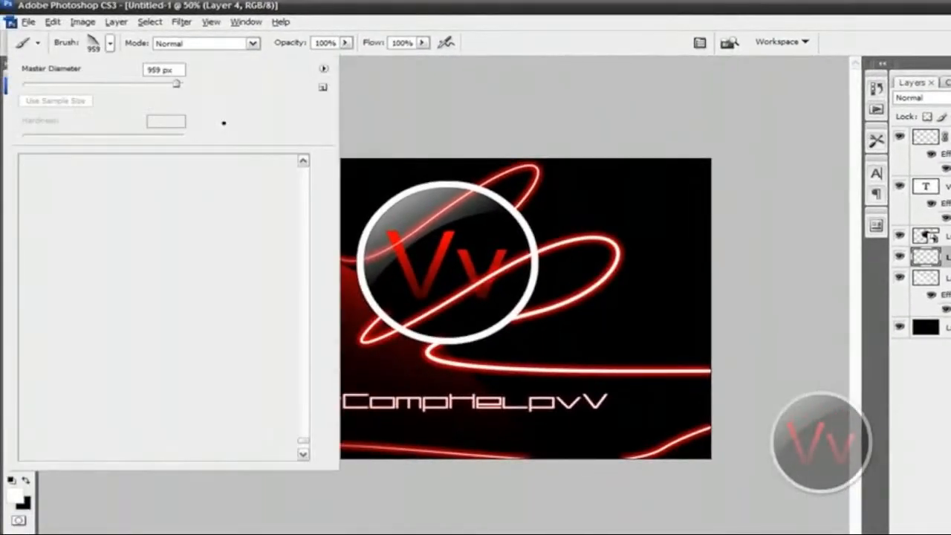
{"action": "left_click", "coordinate": [260, 365]}
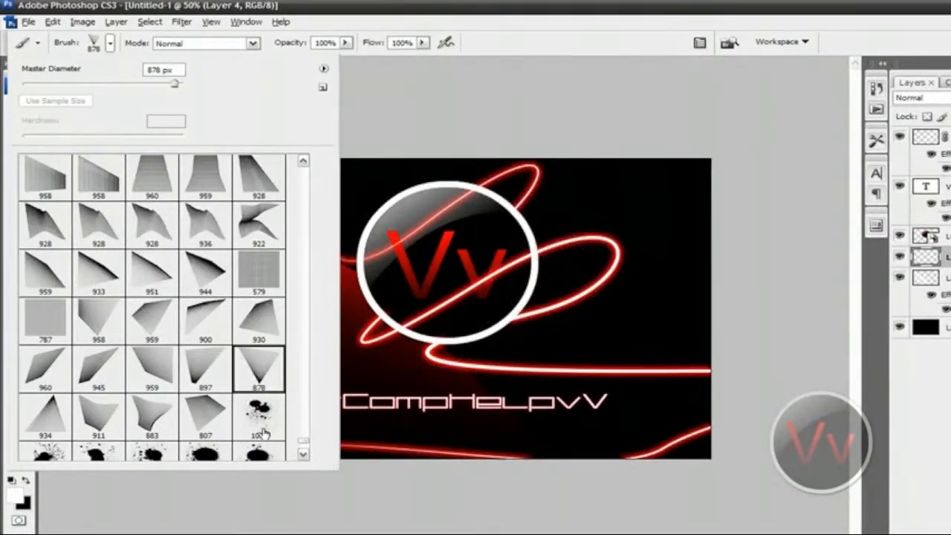
{"action": "left_click_drag", "start_coordinate": [305, 442], "coordinate": [305, 439]}
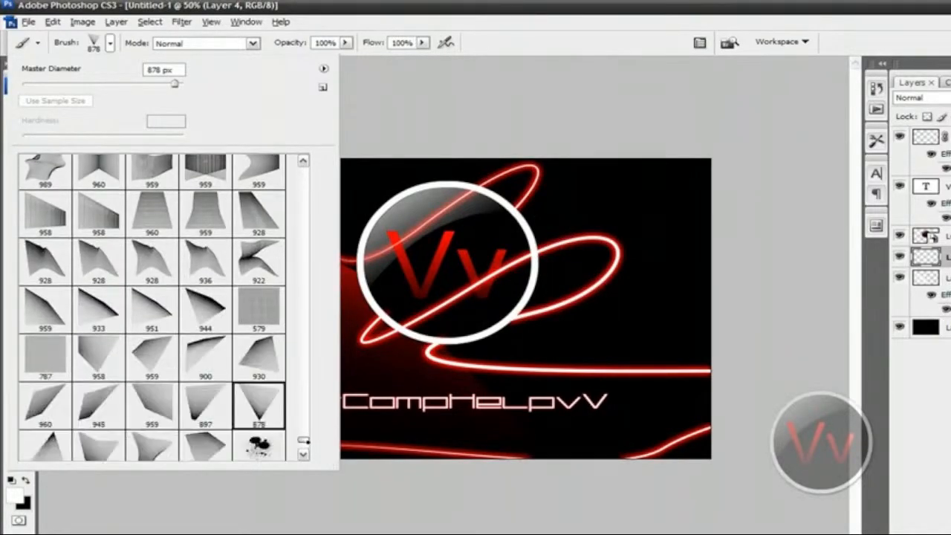
{"action": "left_click", "coordinate": [209, 327]}
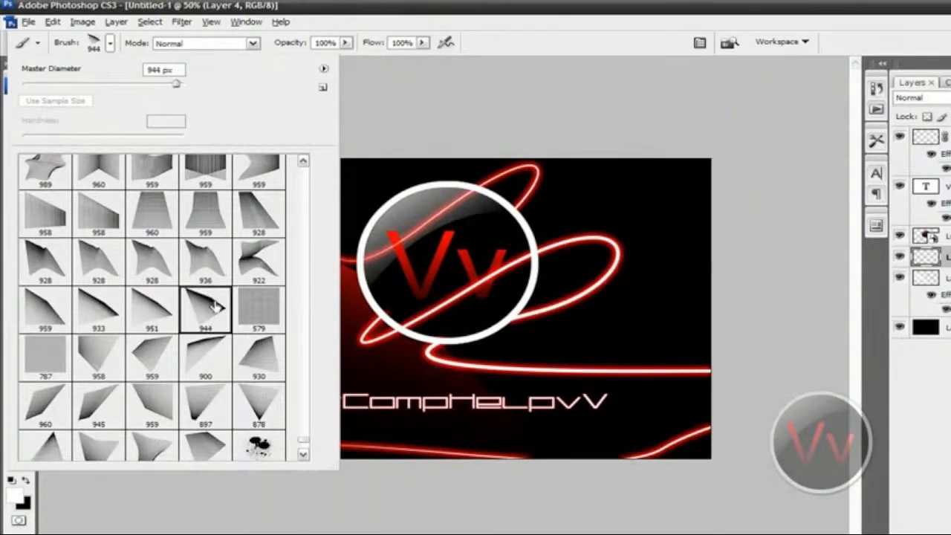
{"action": "left_click", "coordinate": [112, 44]}
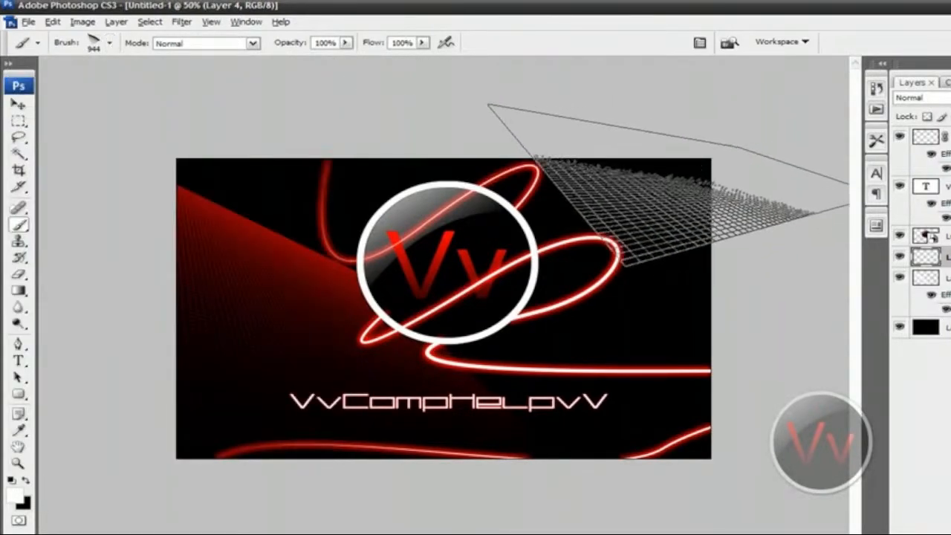
{"action": "left_click", "coordinate": [674, 215]}
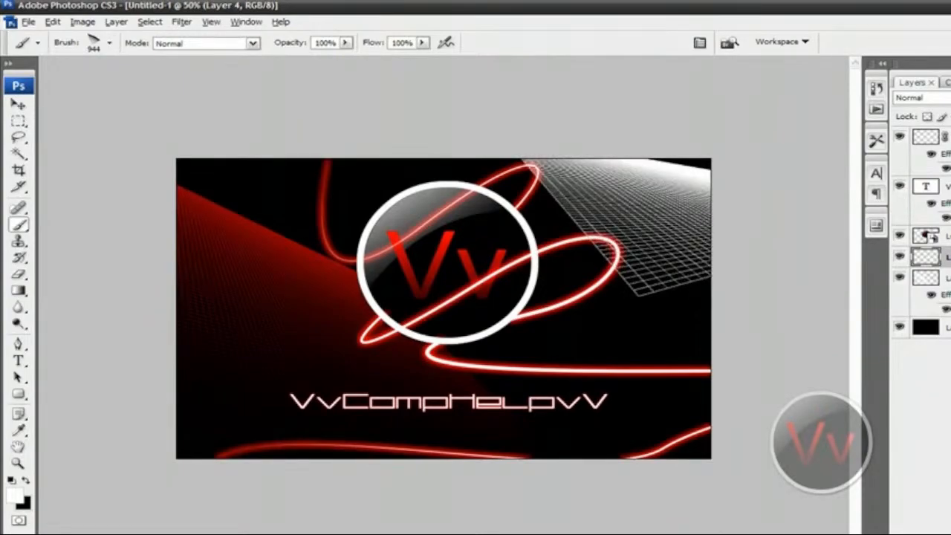
{"action": "key", "text": "ctrl+z"}
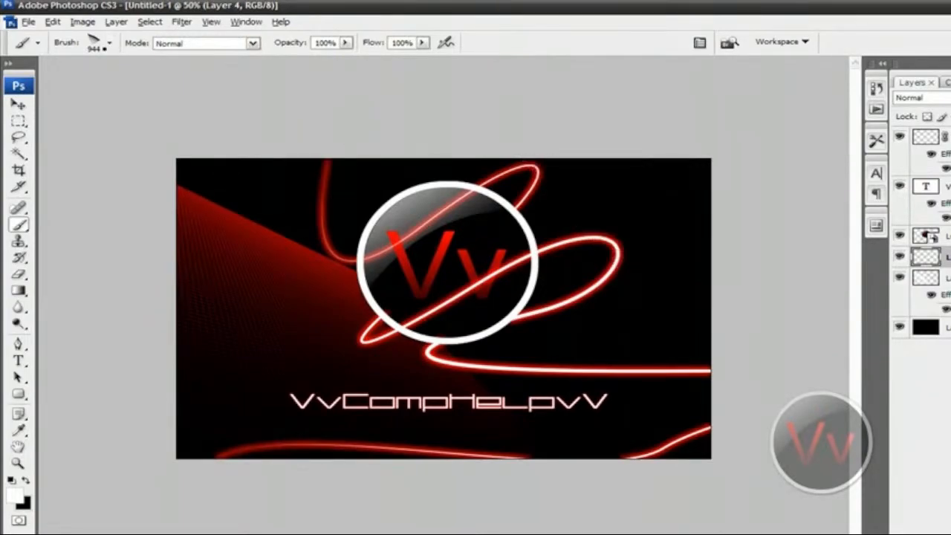
Stamp the 959 px grid brush in white over the canvas's upper-right corner on Layer 4.
{"action": "left_click", "coordinate": [109, 42]}
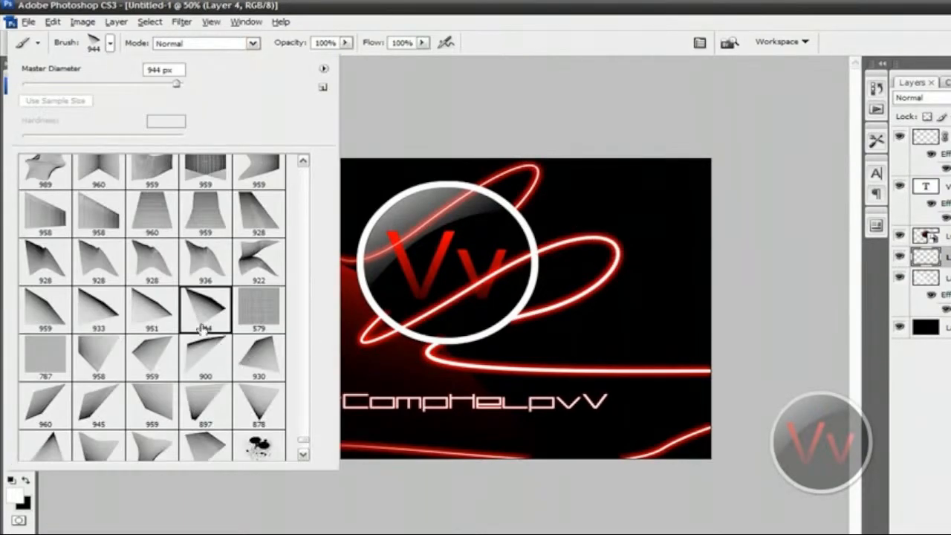
{"action": "left_click", "coordinate": [169, 354]}
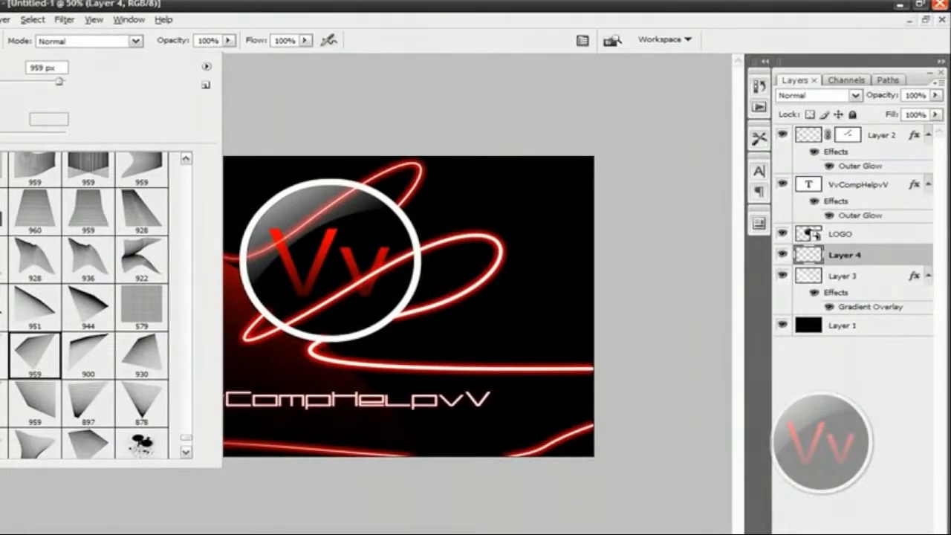
{"action": "left_click", "coordinate": [6, 41]}
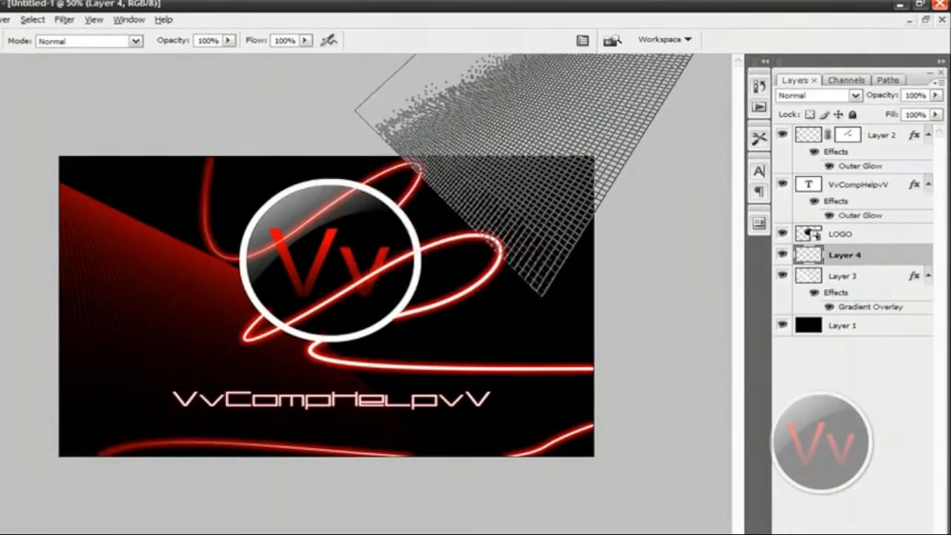
{"action": "left_click", "coordinate": [524, 149]}
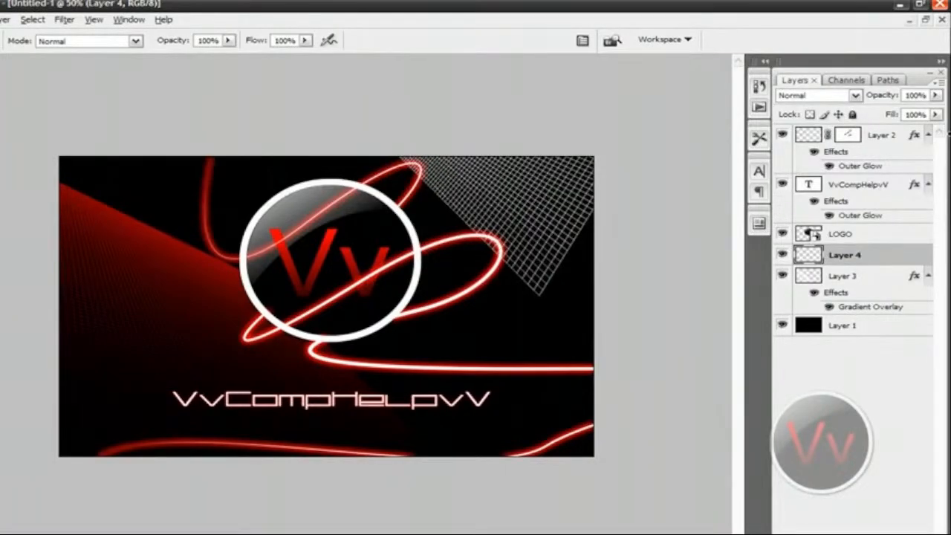
{"action": "left_click", "coordinate": [512, 163]}
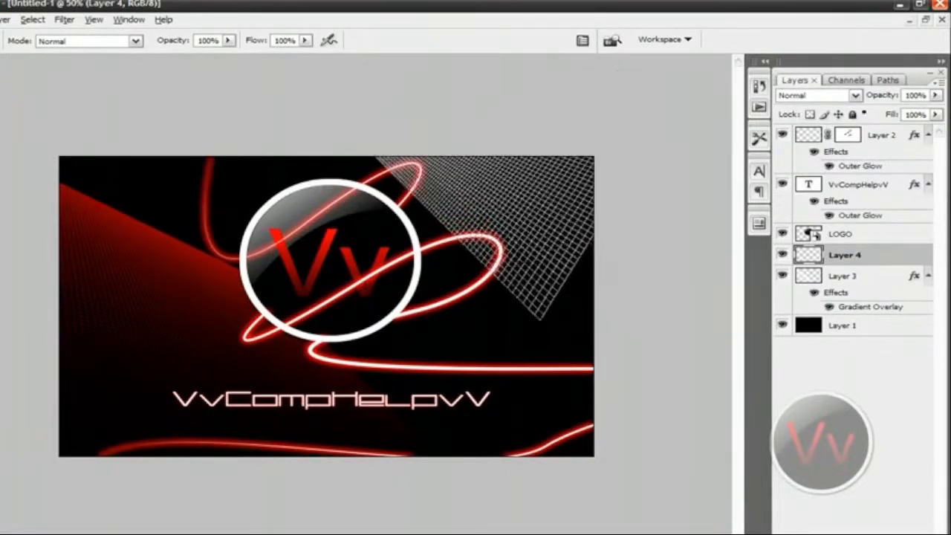
Add a Gradient Overlay to Layer 4 and swap its gradient stops, with white at 0% and black at 100%.
{"action": "right_click", "coordinate": [815, 260]}
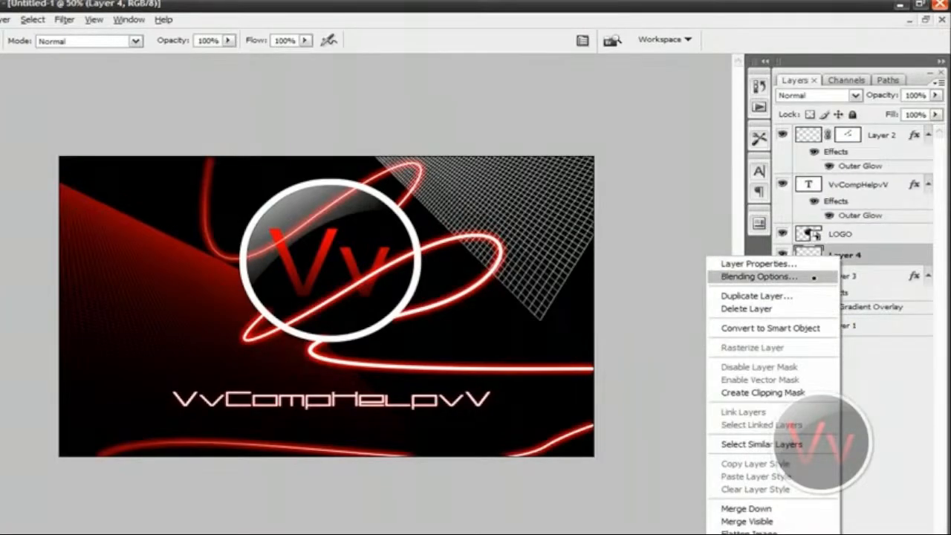
{"action": "left_click", "coordinate": [813, 278]}
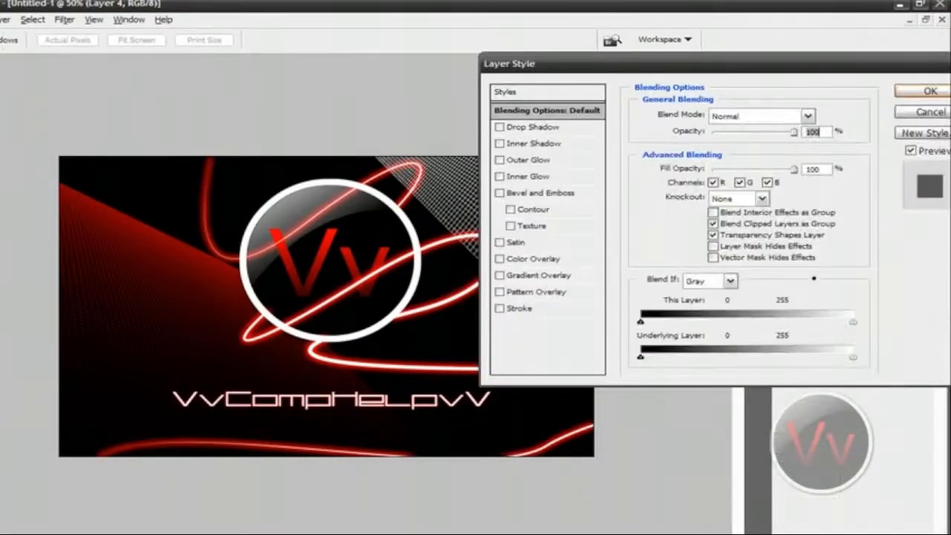
{"action": "left_click", "coordinate": [543, 275]}
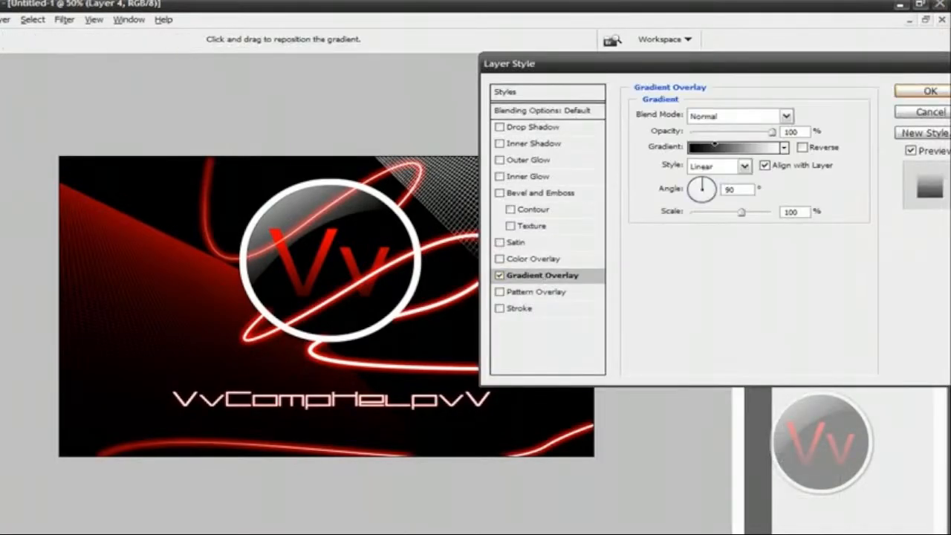
{"action": "left_click", "coordinate": [714, 145]}
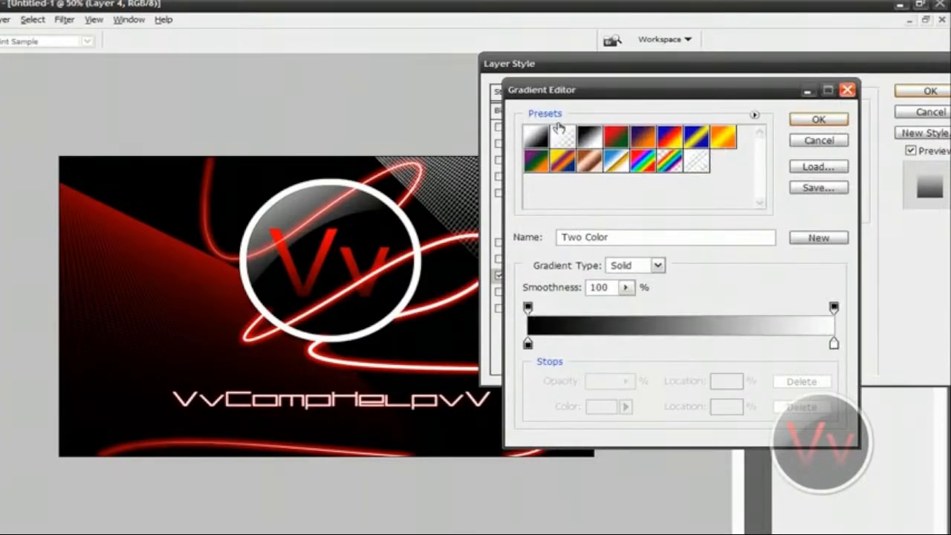
{"action": "left_click_drag", "start_coordinate": [528, 343], "coordinate": [624, 343]}
{"action": "left_click_drag", "start_coordinate": [810, 343], "coordinate": [834, 343]}
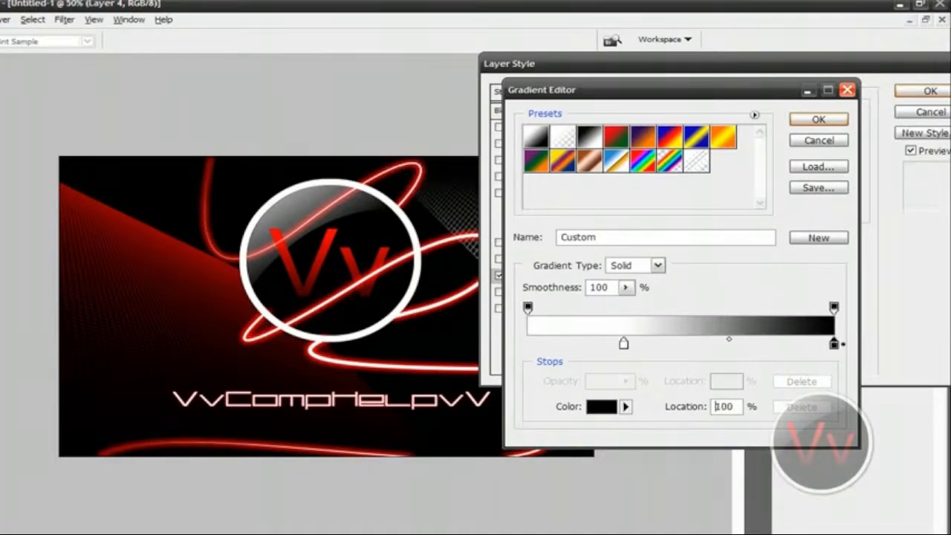
{"action": "left_click_drag", "start_coordinate": [623, 343], "coordinate": [528, 343]}
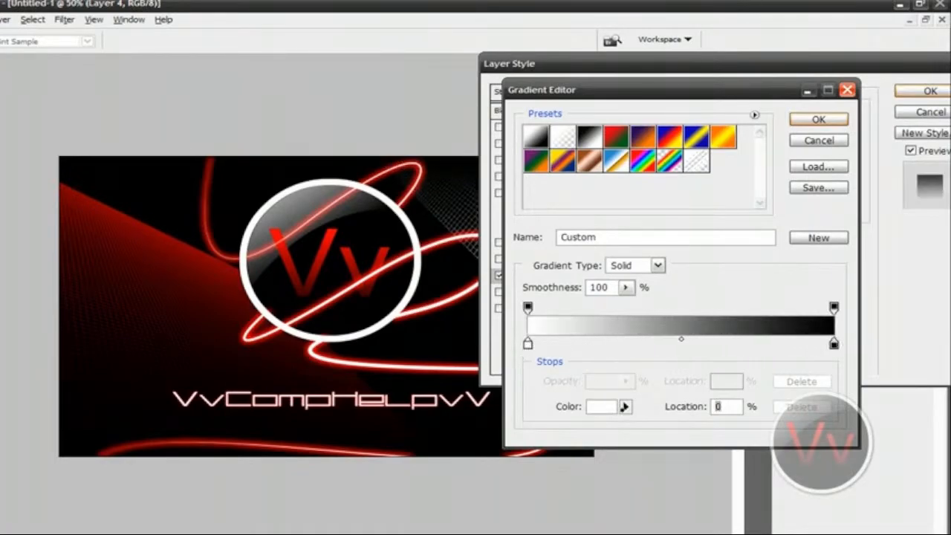
Set the white stop to red #a10000, sampled from the red grid on the canvas, and apply Layer 4's style.
{"action": "left_click", "coordinate": [621, 407]}
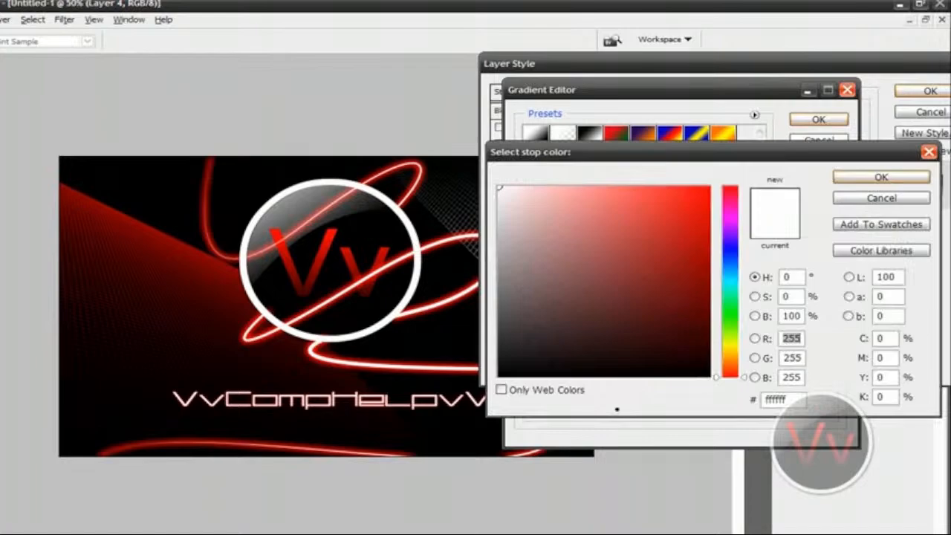
{"action": "left_click", "coordinate": [157, 235]}
{"action": "left_click", "coordinate": [167, 237]}
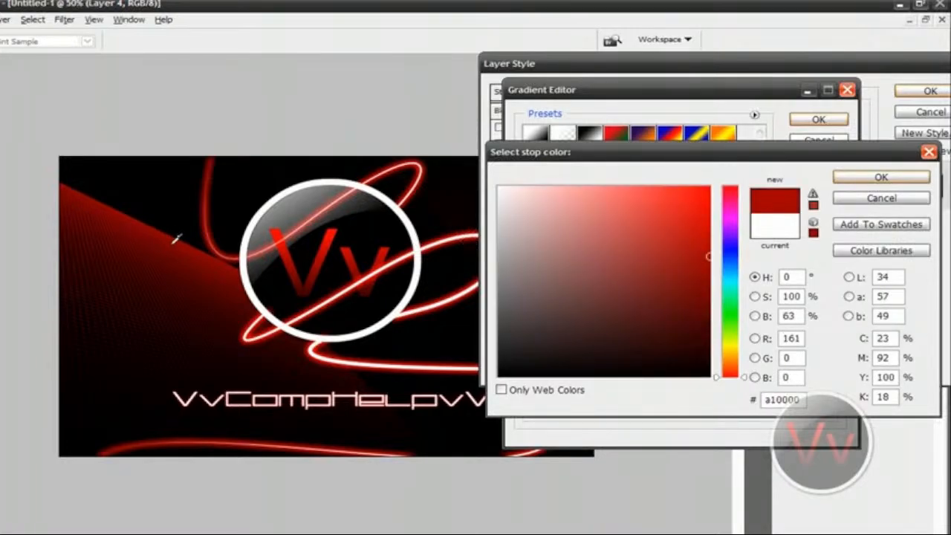
{"action": "left_click", "coordinate": [881, 177]}
{"action": "left_click", "coordinate": [818, 119]}
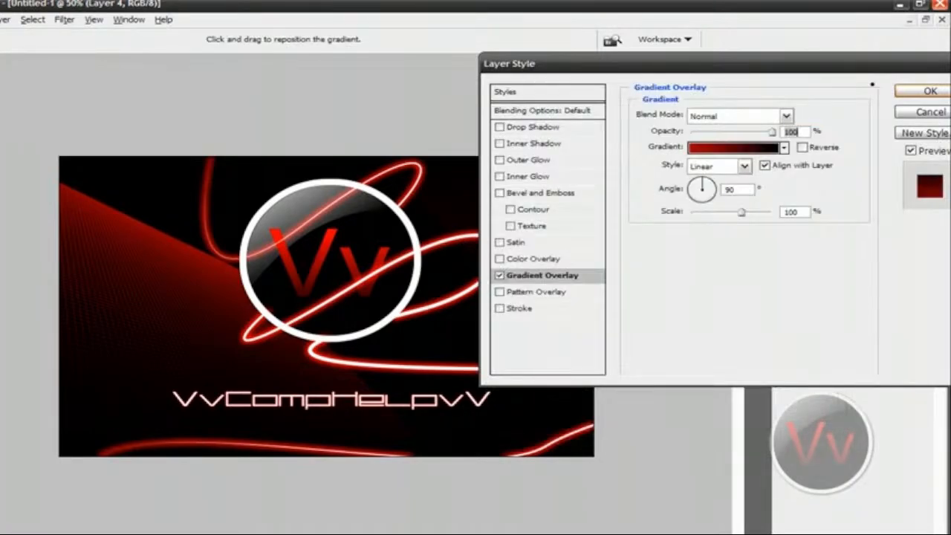
{"action": "left_click", "coordinate": [921, 92]}
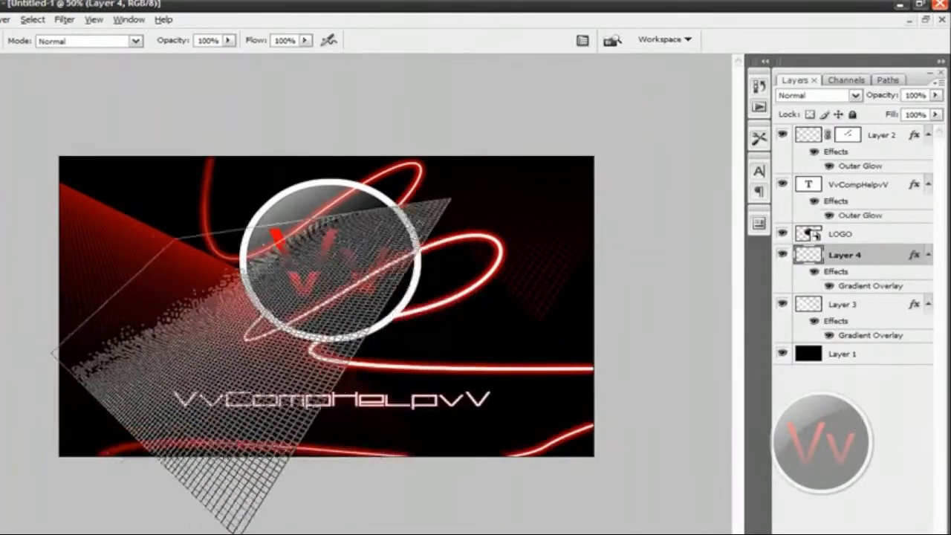
Change the red end stop of Layer 3's Gradient Overlay to a darker red, about #970000, and apply the style.
{"action": "left_click", "coordinate": [844, 305]}
{"action": "right_click", "coordinate": [844, 304]}
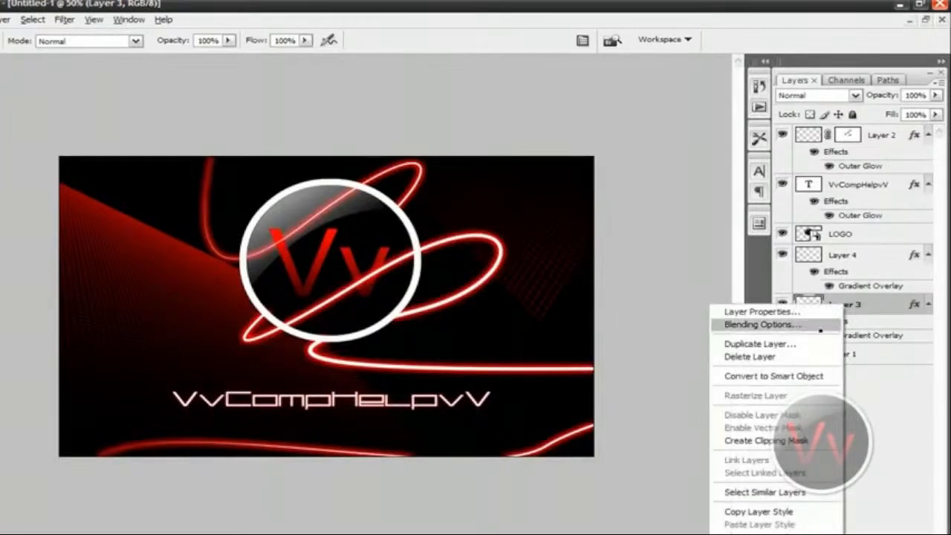
{"action": "left_click", "coordinate": [817, 330]}
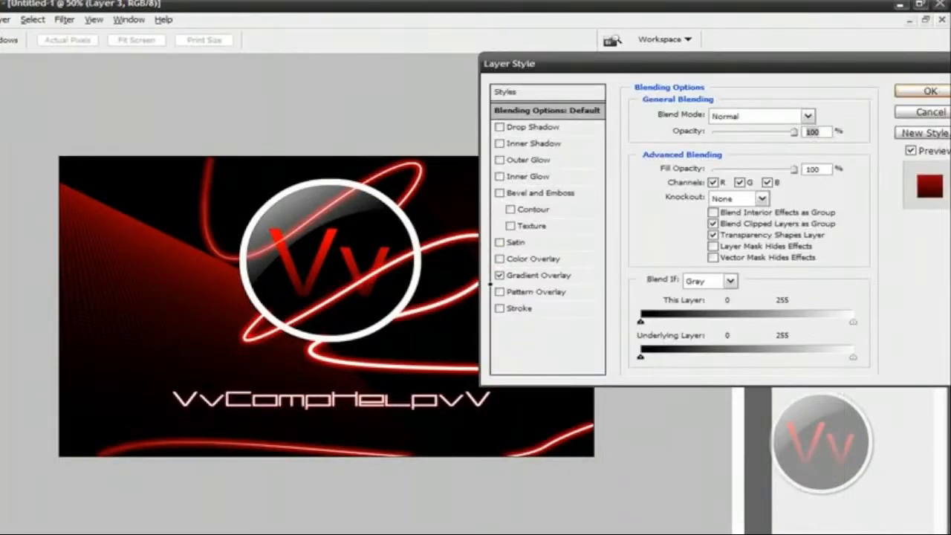
{"action": "left_click", "coordinate": [533, 275]}
{"action": "left_click", "coordinate": [743, 166]}
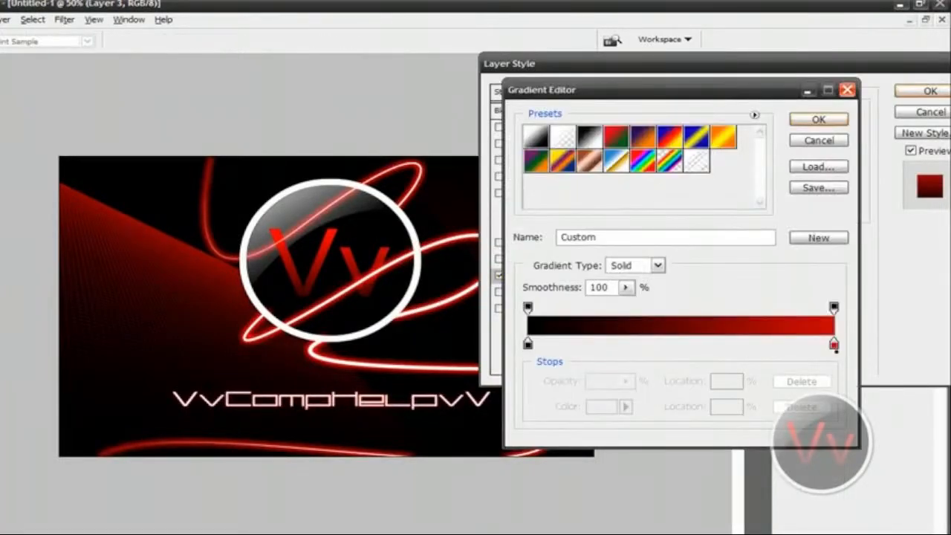
{"action": "double_click", "coordinate": [834, 345]}
{"action": "left_click", "coordinate": [710, 264]}
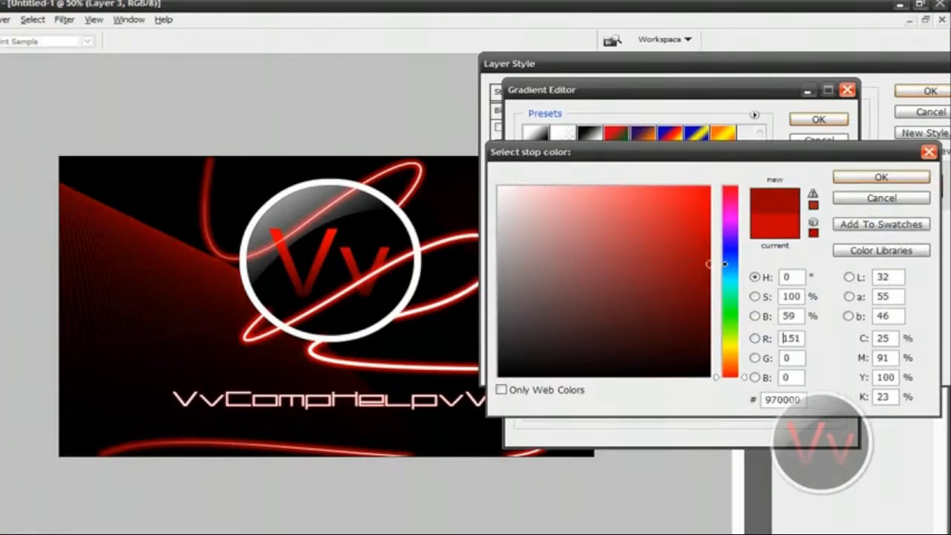
{"action": "left_click_drag", "start_coordinate": [654, 272], "coordinate": [735, 266]}
{"action": "left_click", "coordinate": [888, 177]}
{"action": "left_click", "coordinate": [817, 119]}
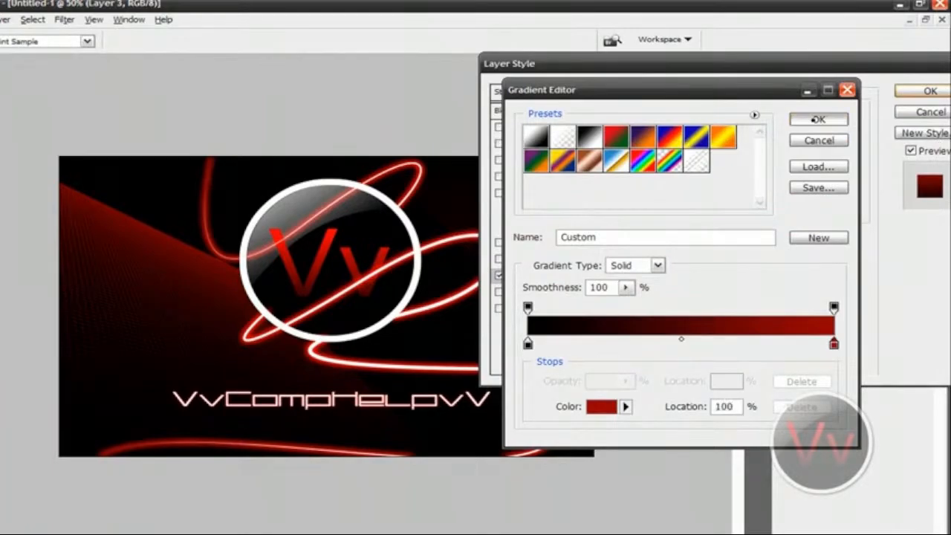
{"action": "left_click", "coordinate": [906, 90]}
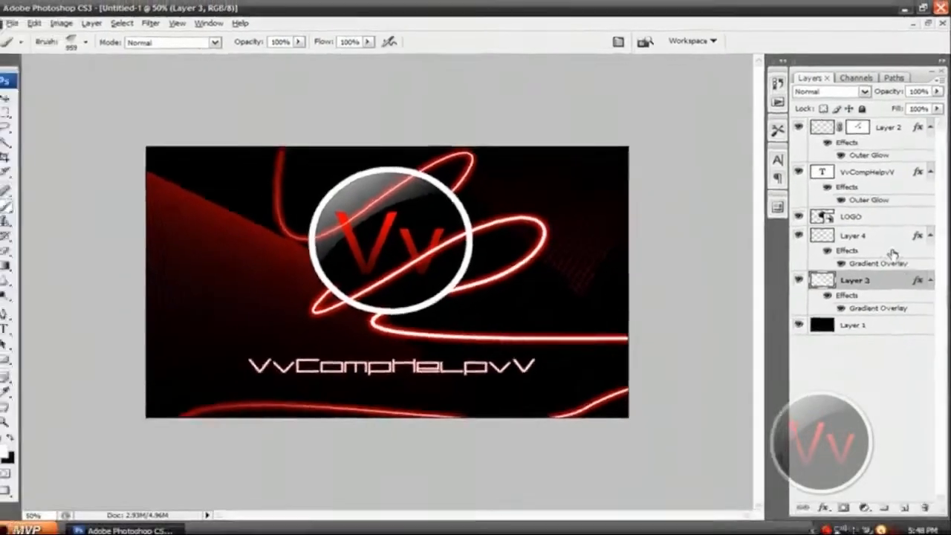
Add a new layer directly above Layer 4 and set its blend mode to Overlay.
{"action": "left_click", "coordinate": [881, 257]}
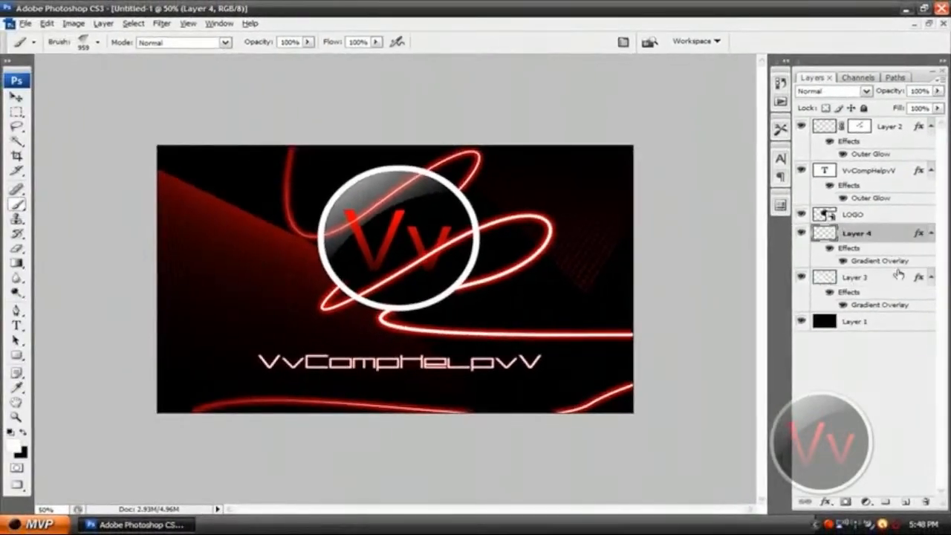
{"action": "left_click", "coordinate": [906, 502]}
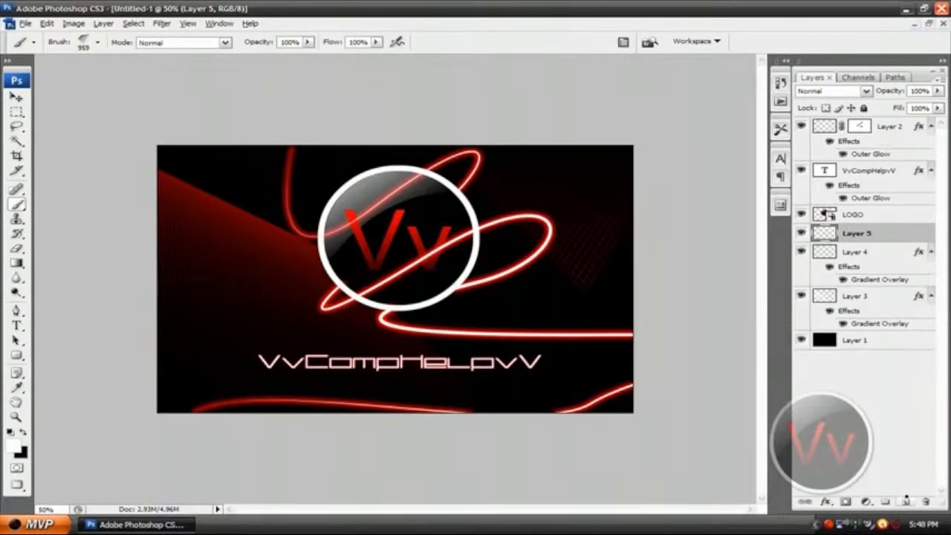
{"action": "left_click", "coordinate": [854, 91]}
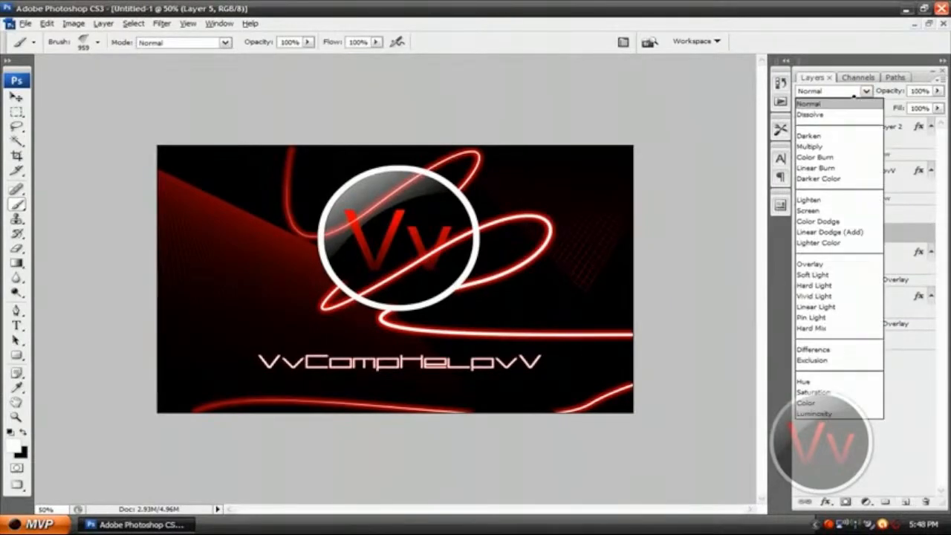
{"action": "left_click", "coordinate": [809, 264]}
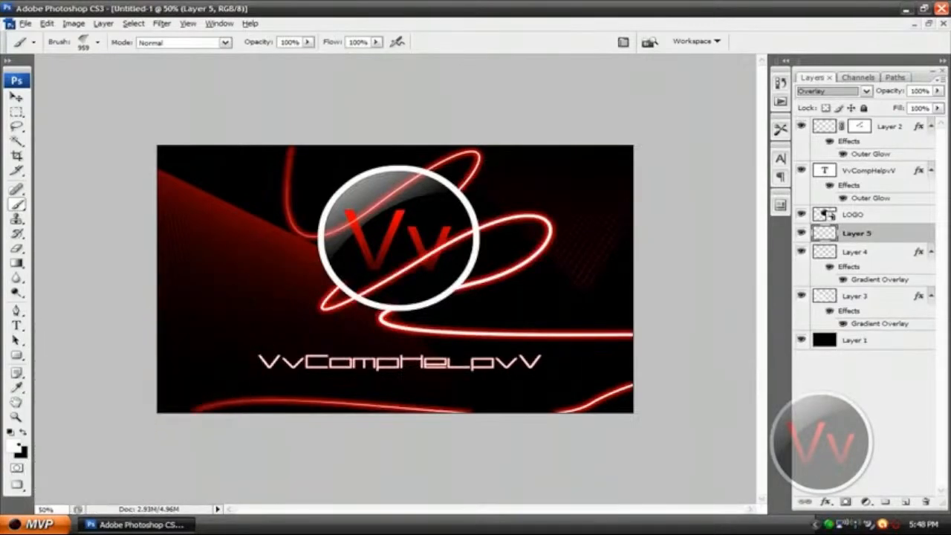
Set the foreground color to dark grey #4e4e4e.
{"action": "left_click", "coordinate": [12, 445]}
{"action": "mouse_move", "coordinate": [568, 285]}
{"action": "left_mouse_down"}
{"action": "mouse_move", "coordinate": [592, 272]}
{"action": "mouse_move", "coordinate": [531, 289]}
{"action": "left_mouse_up"}
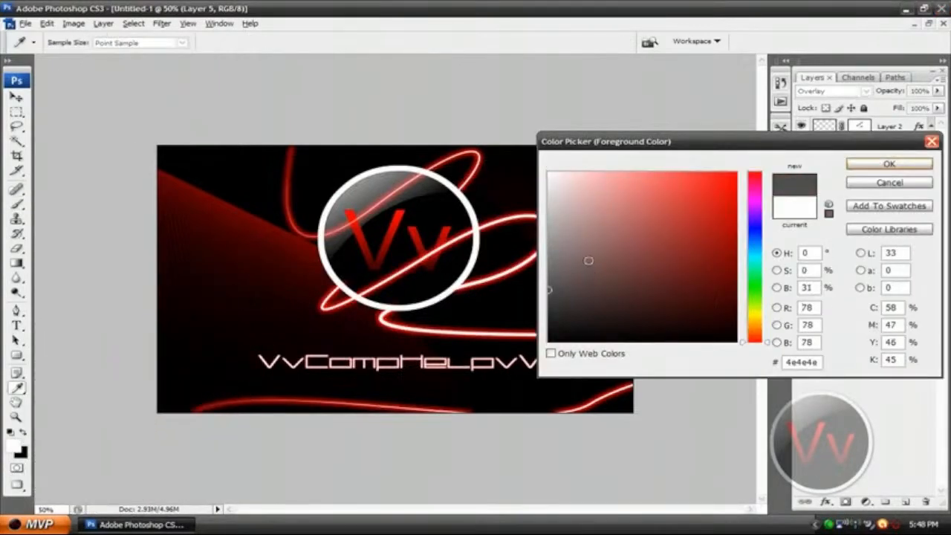
{"action": "left_click", "coordinate": [865, 164]}
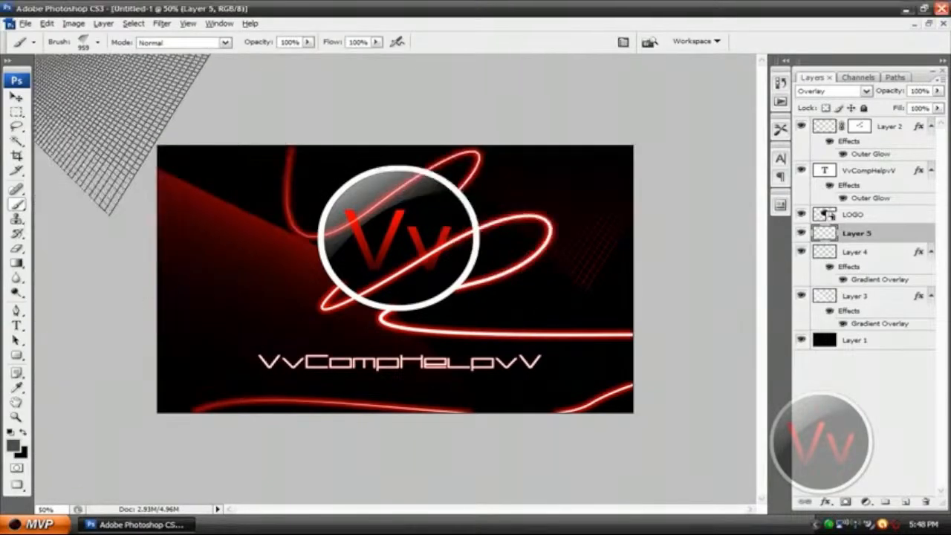
Stamp the thin-ringed crop-circle brush at 300 px over the red grid at the canvas's upper left on Layer 5.
{"action": "left_click", "coordinate": [98, 42]}
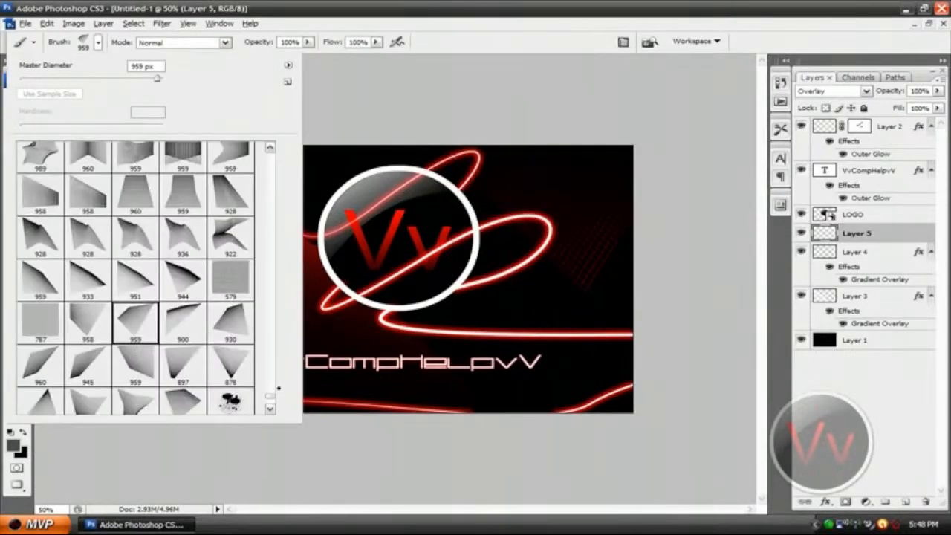
{"action": "mouse_move", "coordinate": [270, 394]}
{"action": "left_mouse_down"}
{"action": "mouse_move", "coordinate": [267, 296]}
{"action": "mouse_move", "coordinate": [257, 276]}
{"action": "mouse_move", "coordinate": [270, 252]}
{"action": "left_mouse_up"}
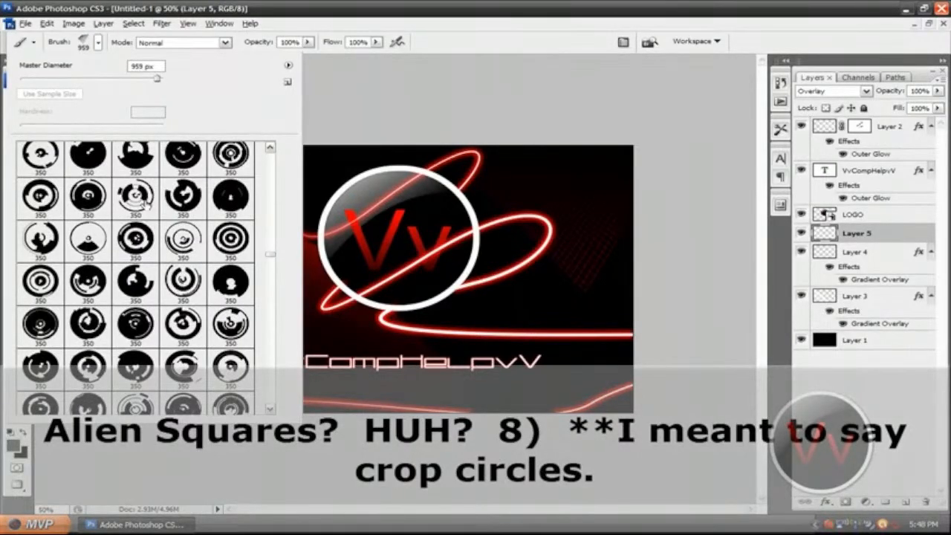
{"action": "left_click", "coordinate": [179, 291]}
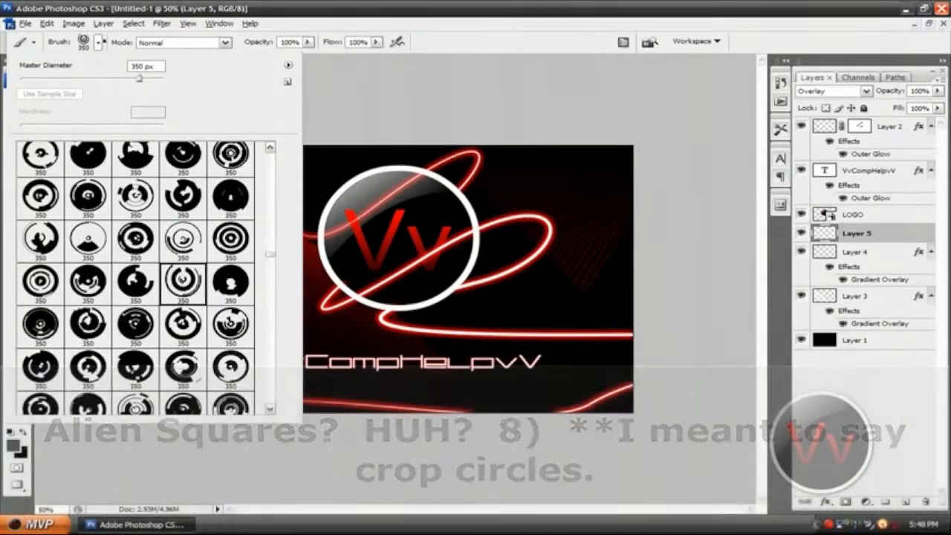
{"action": "left_click", "coordinate": [98, 43]}
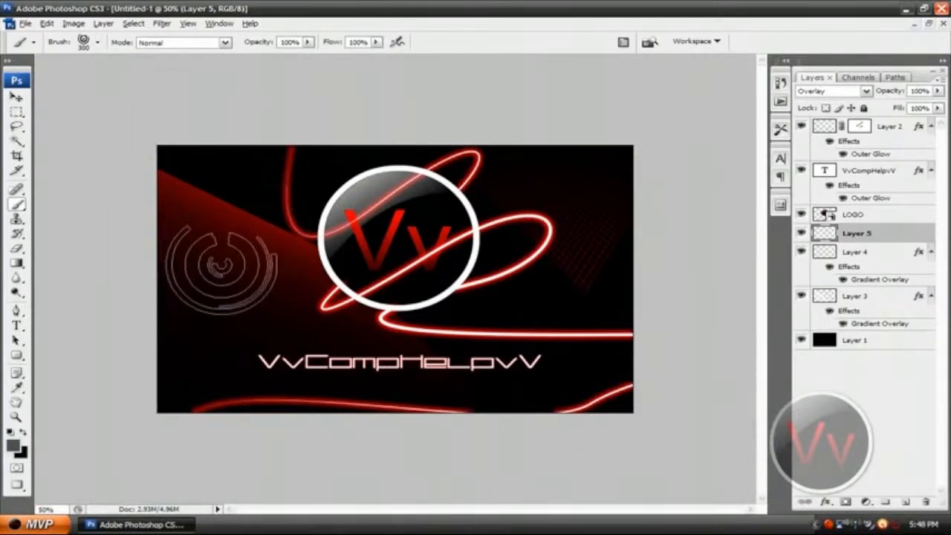
{"action": "left_click", "coordinate": [238, 228]}
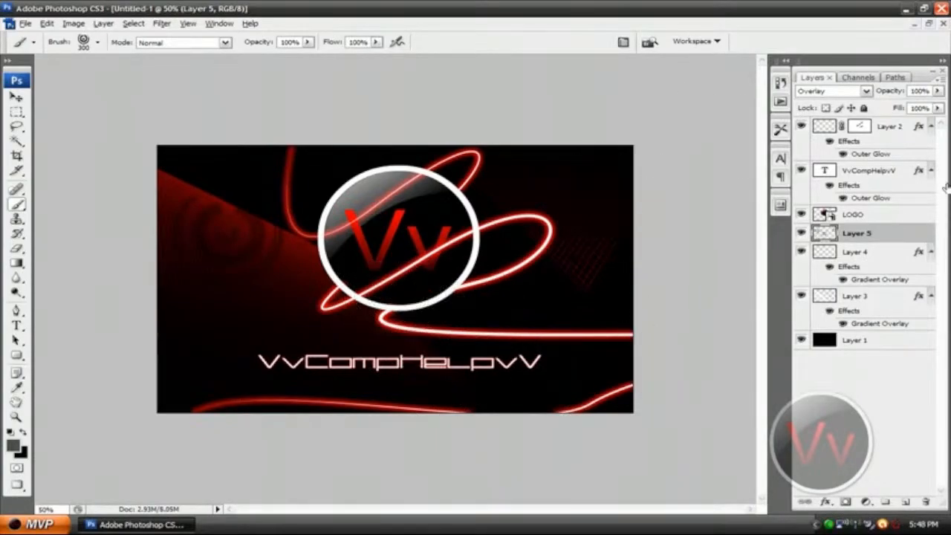
Stamp a broken-ring crop-circle brush at 350 px over the red grid beside the logo on Layer 5.
{"action": "left_click", "coordinate": [98, 43]}
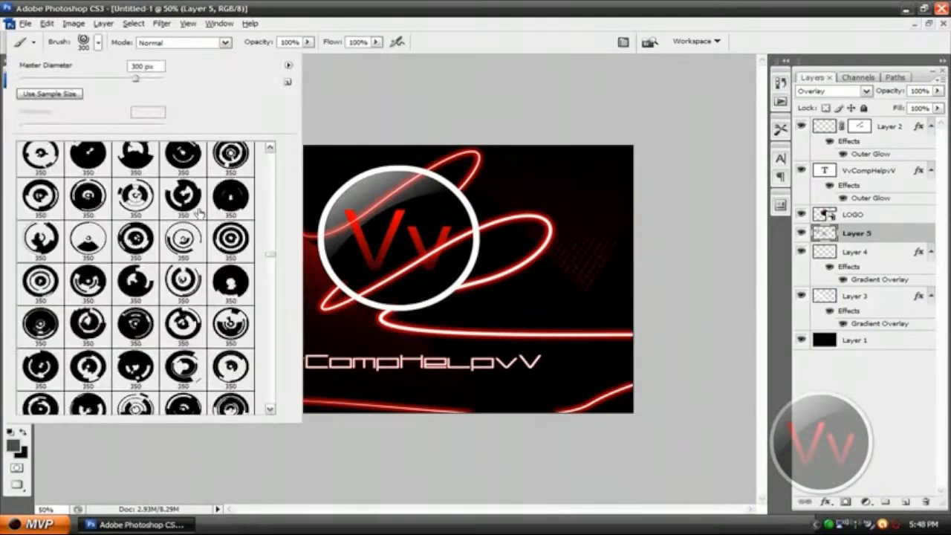
{"action": "left_click", "coordinate": [93, 330]}
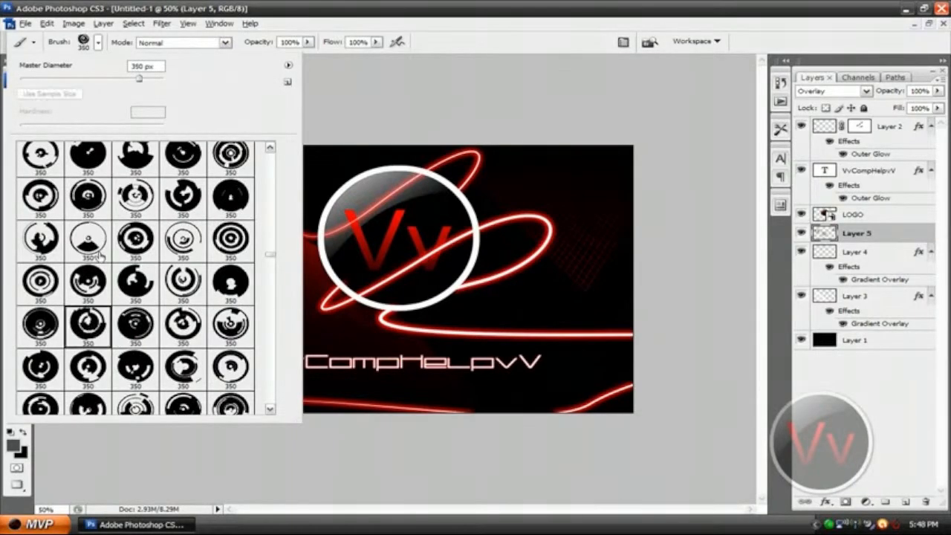
{"action": "left_click", "coordinate": [98, 43]}
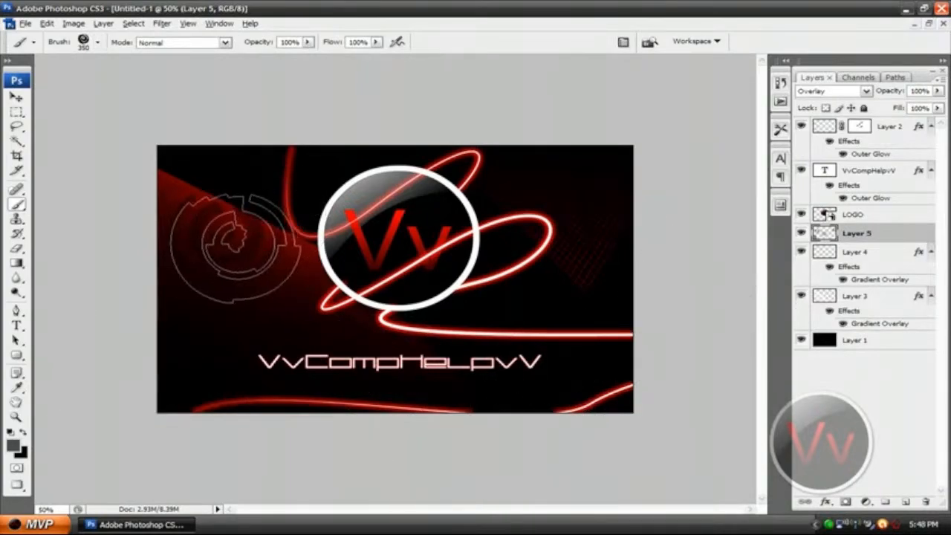
{"action": "left_click", "coordinate": [227, 233]}
Erase the crop-circle stamps from the red grid beside the logo on Layer 5.
{"action": "key", "text": "e"}
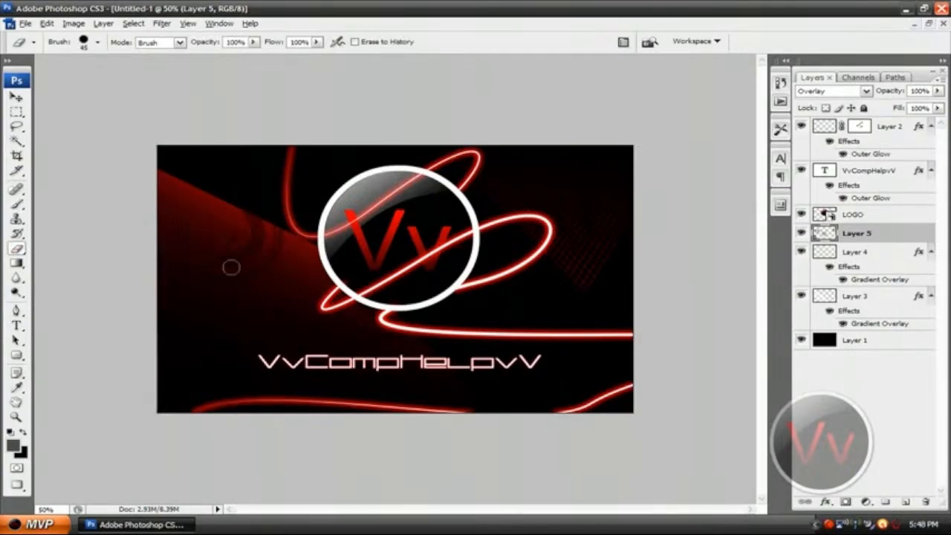
{"action": "mouse_move", "coordinate": [231, 268]}
{"action": "left_mouse_down"}
{"action": "mouse_move", "coordinate": [247, 225]}
{"action": "mouse_move", "coordinate": [276, 276]}
{"action": "left_mouse_up"}
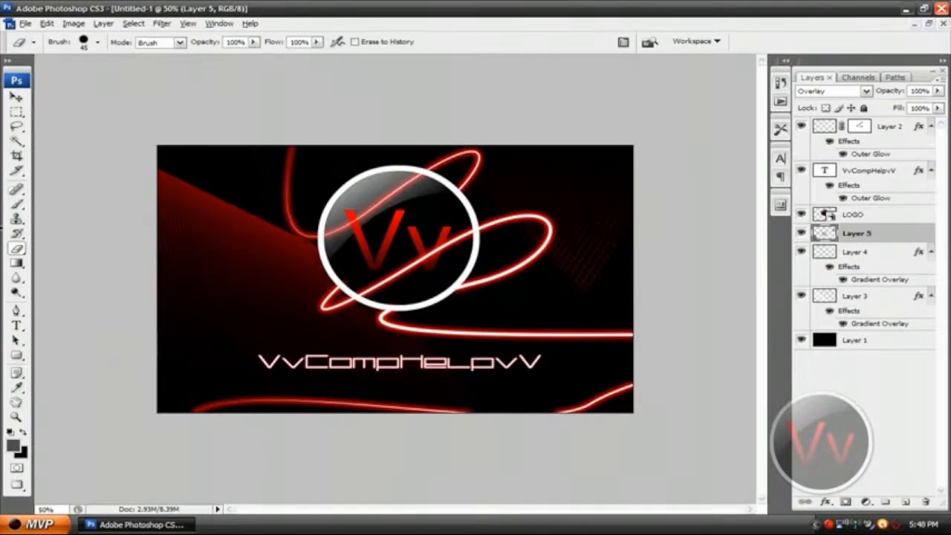
Stamp the 350 px broken-ring crop-circle brush twice along the slanted upper edge of the red grid on Layer 5.
{"action": "left_click", "coordinate": [17, 219]}
{"action": "left_click", "coordinate": [17, 204]}
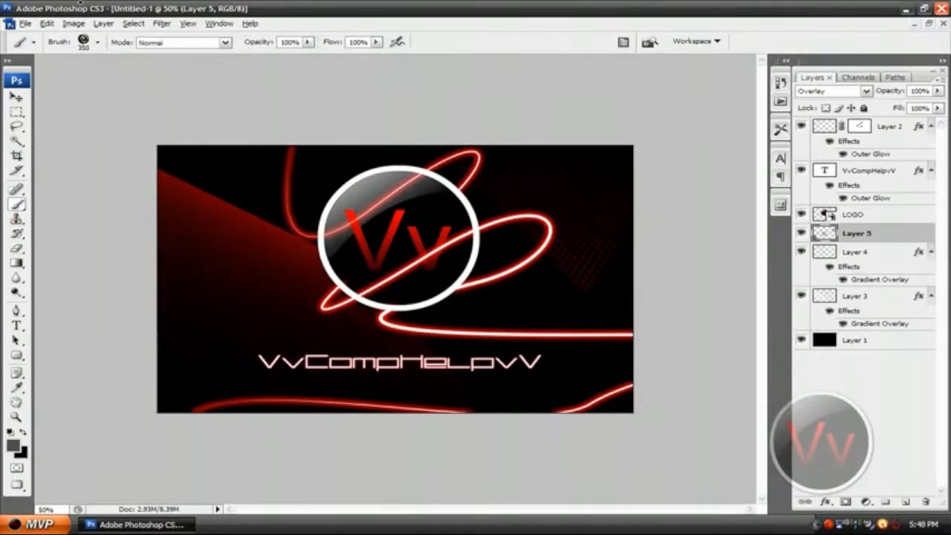
{"action": "left_click", "coordinate": [217, 199]}
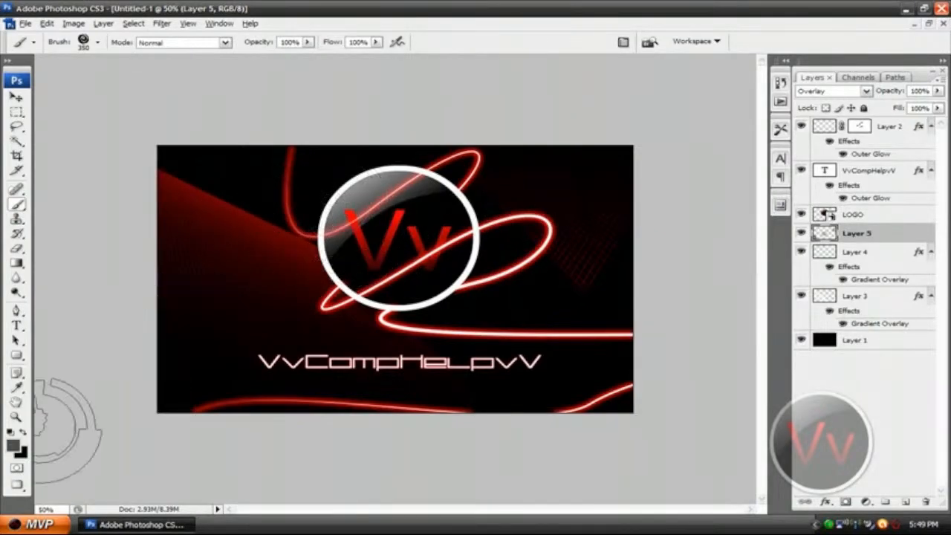
{"action": "left_click", "coordinate": [284, 217]}
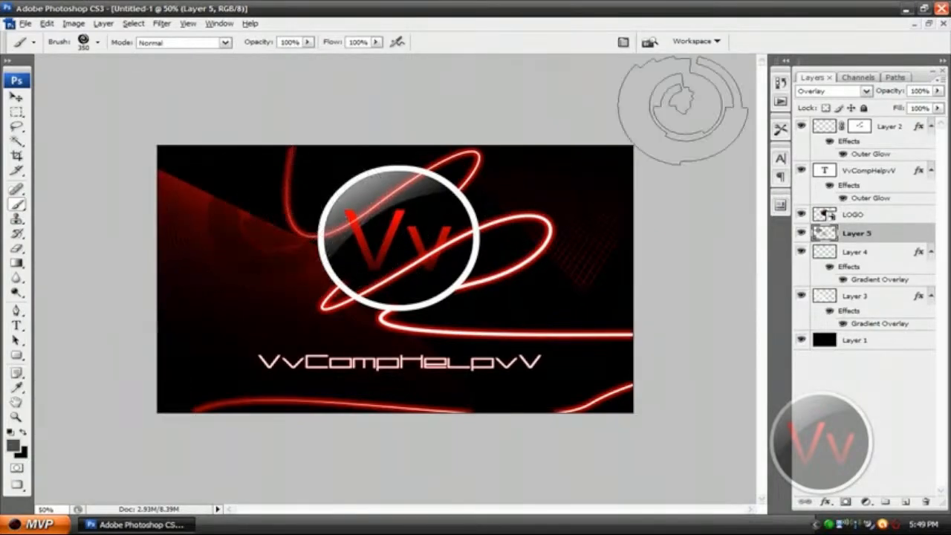
Uncover the desktop wallpaper to compare it with the graphic, and restore the full-size editing window.
{"action": "double_click", "coordinate": [647, 10]}
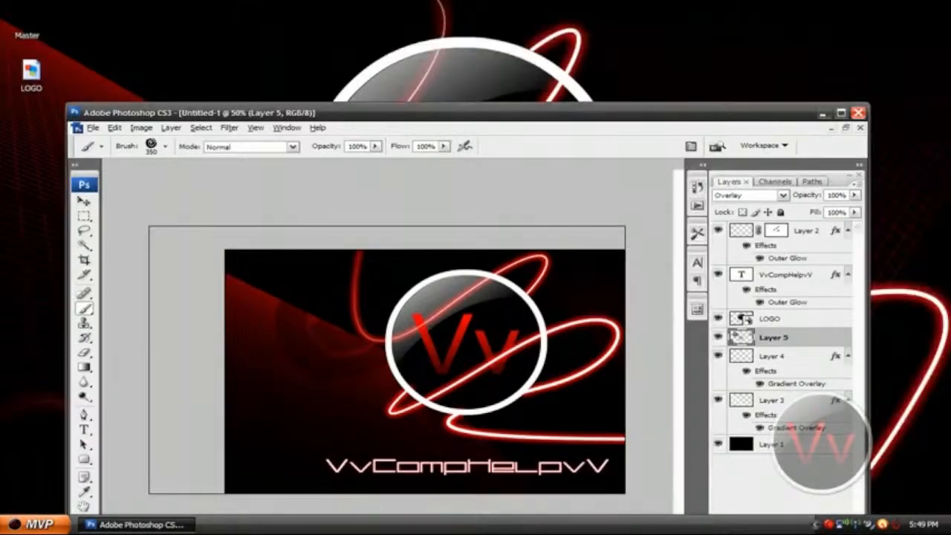
{"action": "left_click_drag", "start_coordinate": [334, 113], "coordinate": [399, 127]}
{"action": "double_click", "coordinate": [399, 127]}
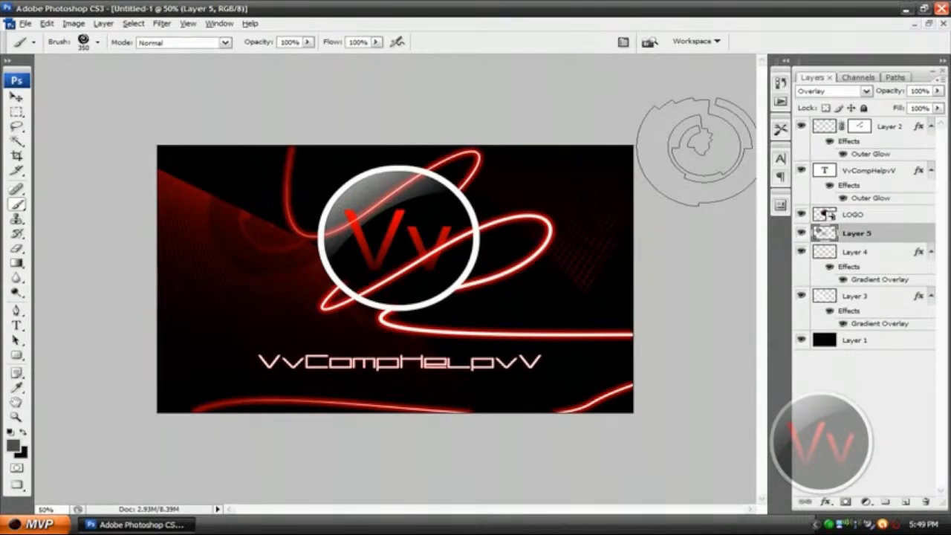
Target the layer mask of Layer 2 for brushing, with black as the foreground color.
{"action": "key", "text": "v"}
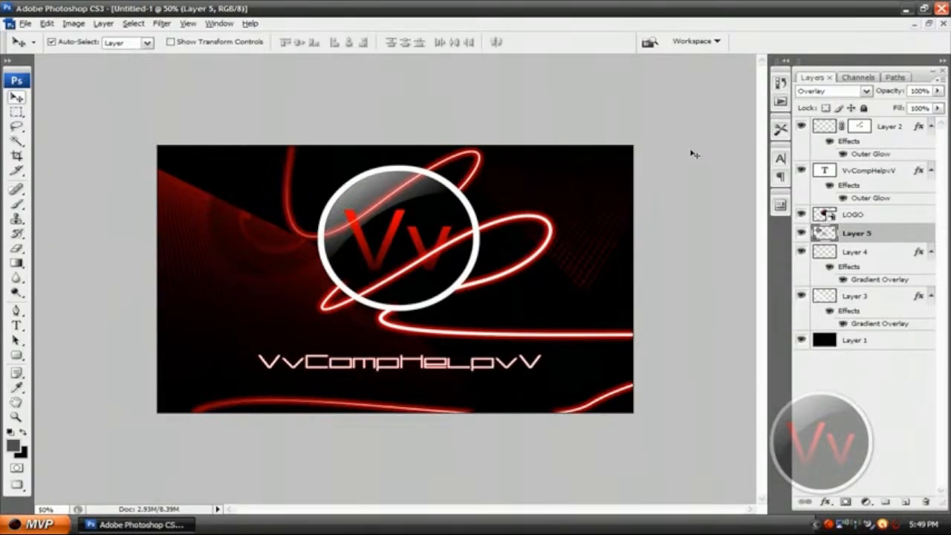
{"action": "key", "text": "ctrl+plus"}
{"action": "key", "text": "ctrl+plus"}
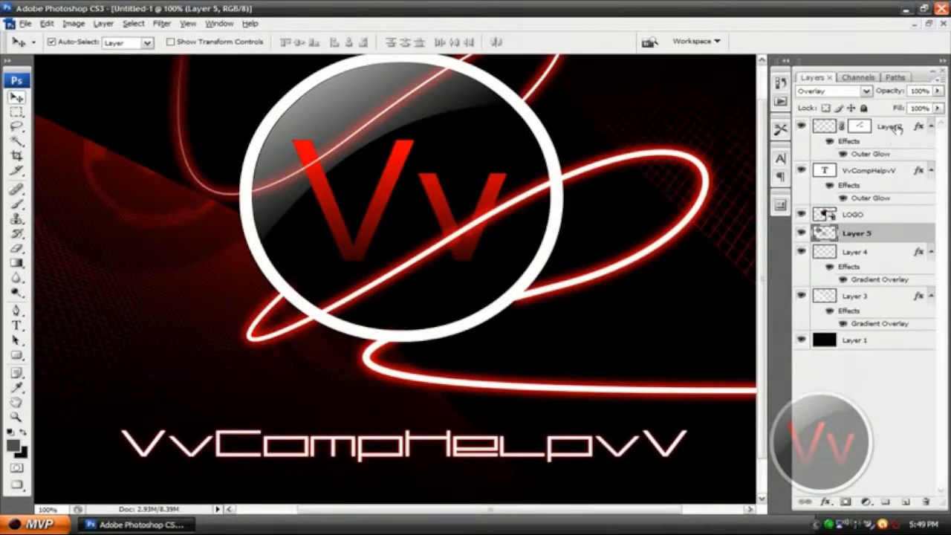
{"action": "left_click", "coordinate": [829, 128]}
{"action": "left_click", "coordinate": [854, 128]}
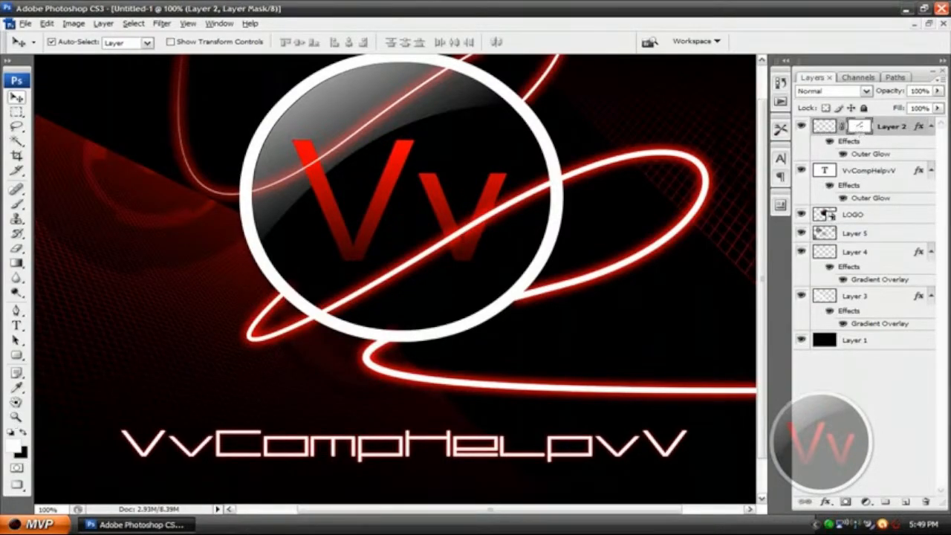
{"action": "left_click", "coordinate": [23, 431]}
{"action": "left_click", "coordinate": [16, 204]}
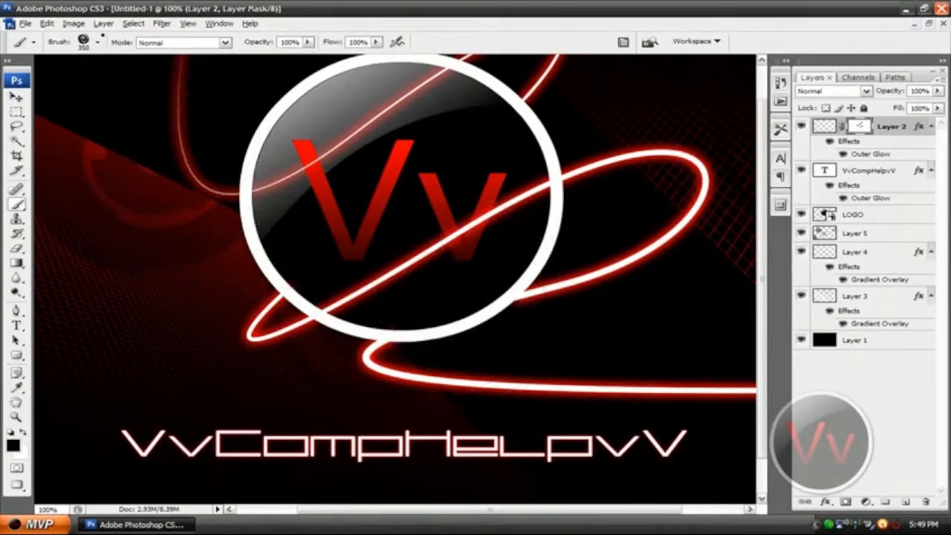
Paint black on Layer 2's mask with a hard round brush to hide the glowing line where it overlaps the logo ring's lower edge.
{"action": "left_click", "coordinate": [97, 42]}
{"action": "left_click_drag", "start_coordinate": [270, 255], "coordinate": [270, 152]}
{"action": "left_click", "coordinate": [233, 245]}
{"action": "left_click", "coordinate": [231, 180]}
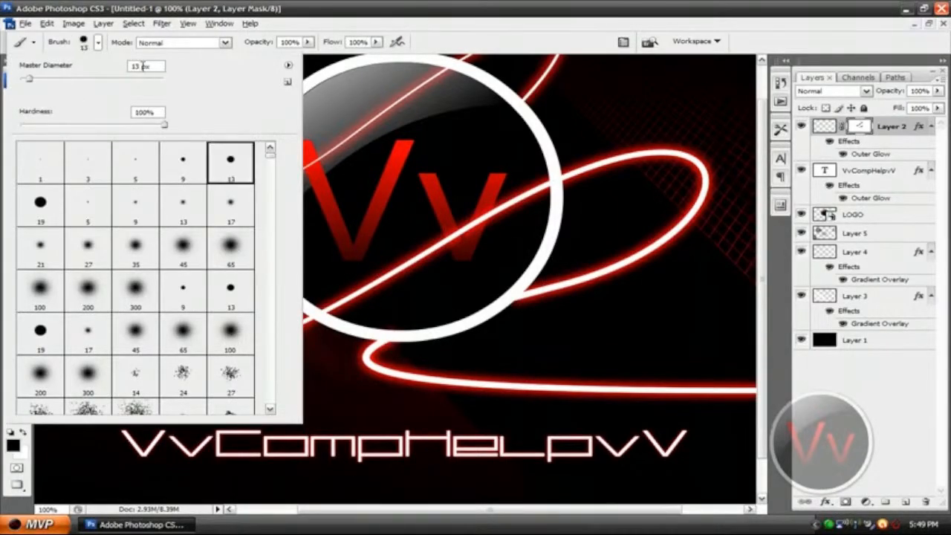
{"action": "left_click", "coordinate": [98, 42]}
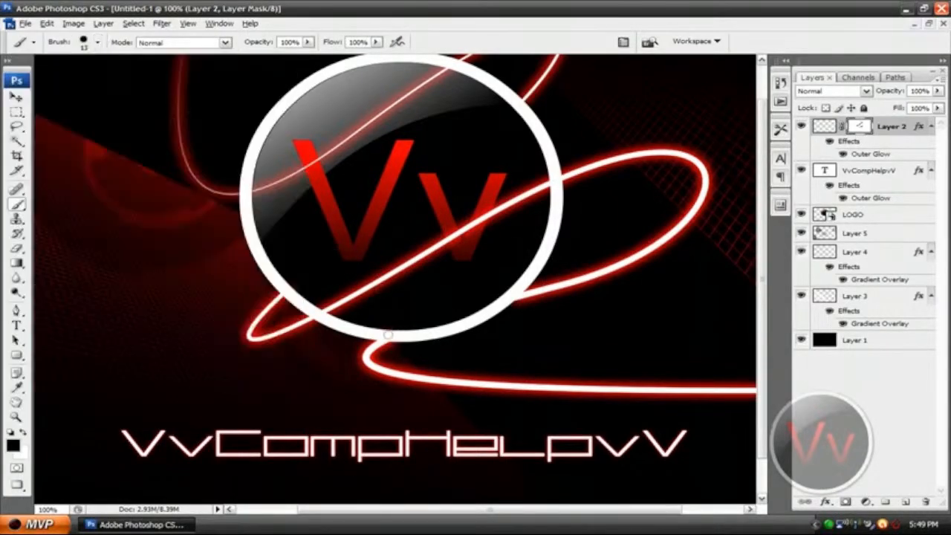
{"action": "key", "text": "bracketleft"}
{"action": "mouse_move", "coordinate": [391, 328]}
{"action": "left_mouse_down"}
{"action": "mouse_move", "coordinate": [377, 329]}
{"action": "mouse_move", "coordinate": [394, 332]}
{"action": "left_mouse_up"}
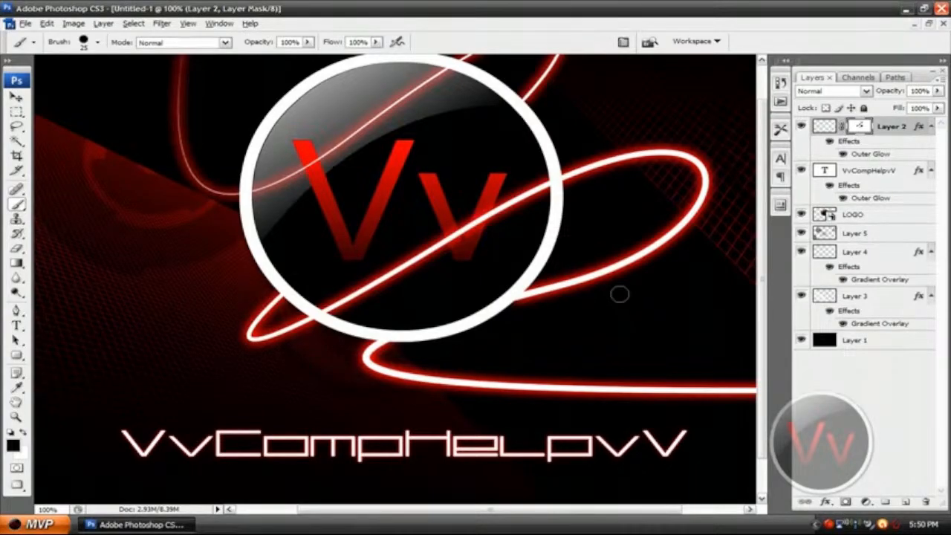
{"action": "key", "text": "ctrl+minus"}
{"action": "key", "text": "ctrl+minus"}
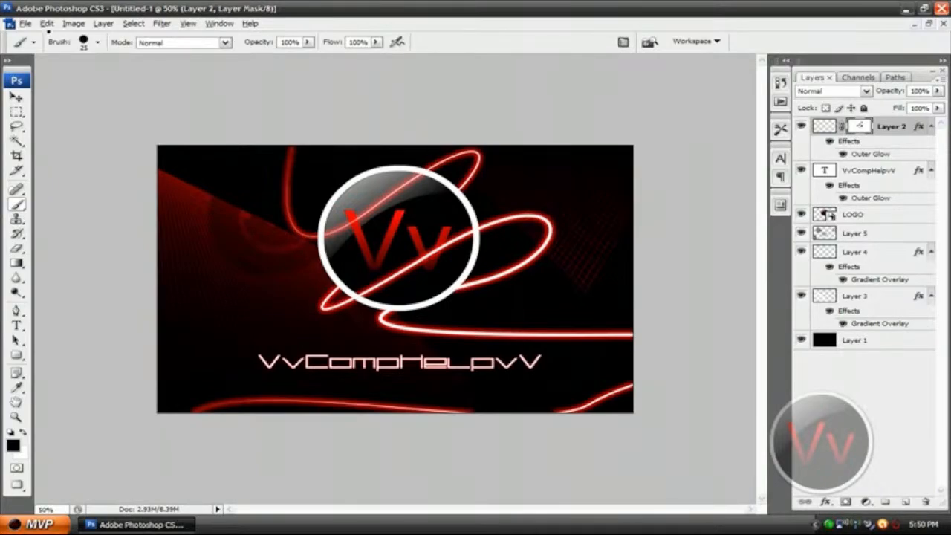
Review the file formats available for saving the graphic, and leave without saving.
{"action": "left_click", "coordinate": [26, 23]}
{"action": "left_click", "coordinate": [101, 174]}
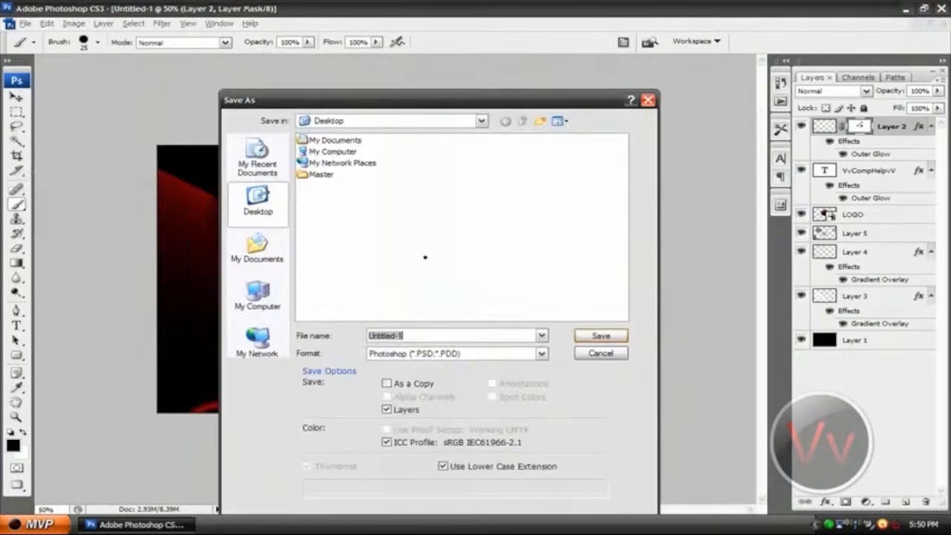
{"action": "left_click", "coordinate": [475, 354]}
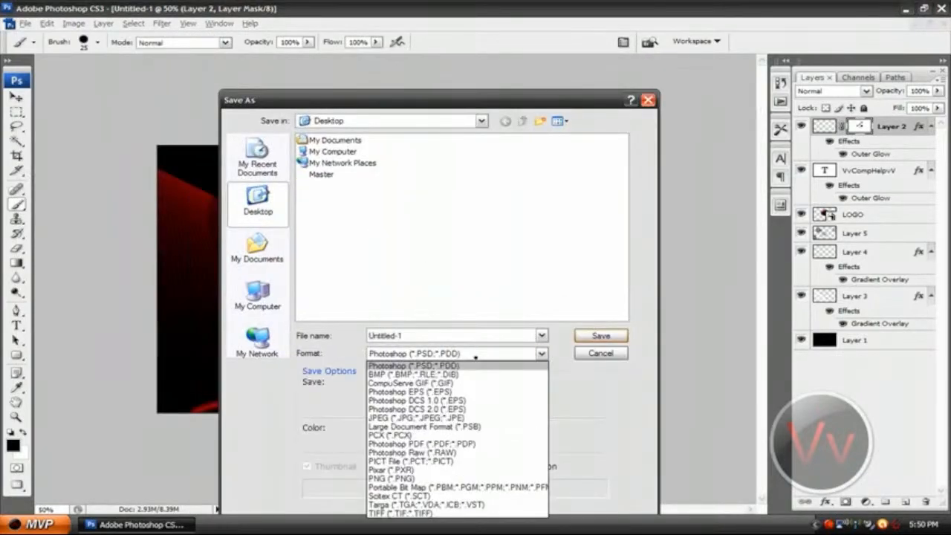
{"action": "left_click", "coordinate": [580, 357]}
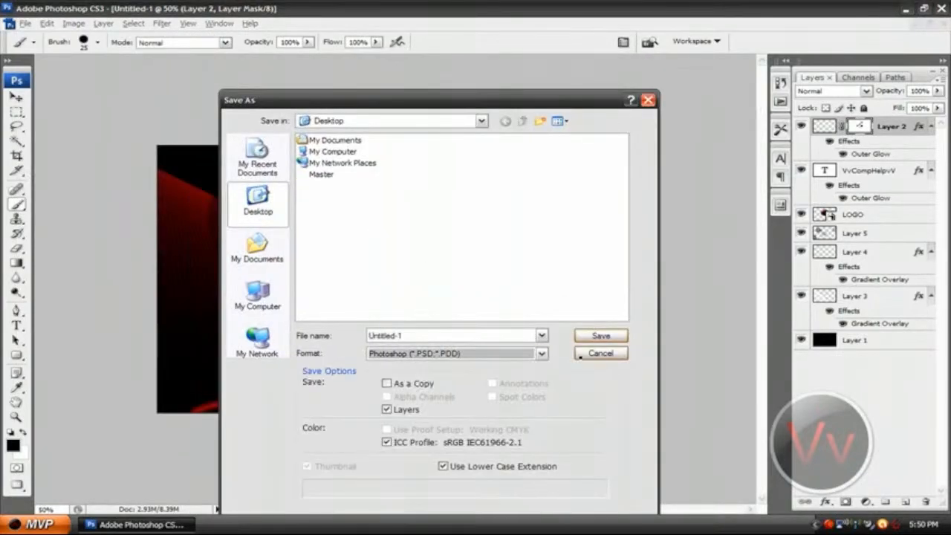
{"action": "left_click", "coordinate": [580, 356]}
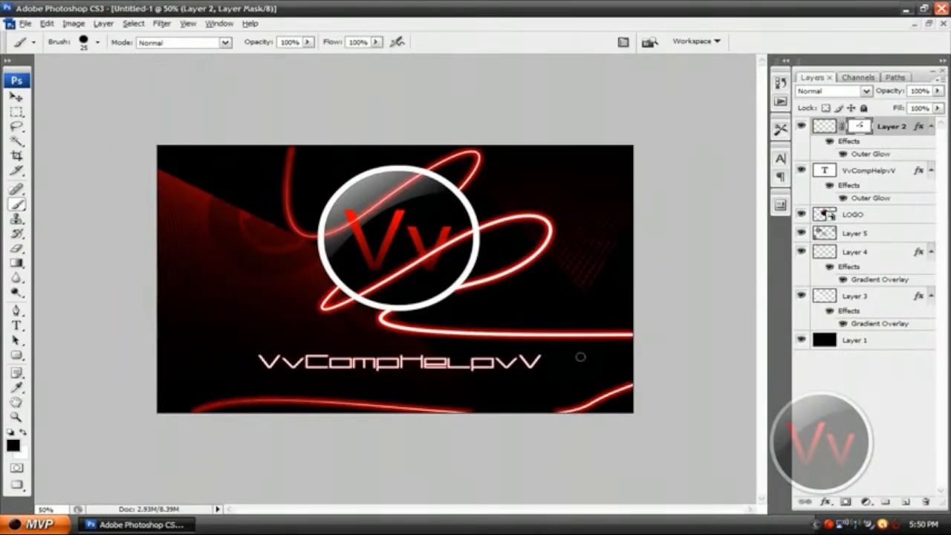